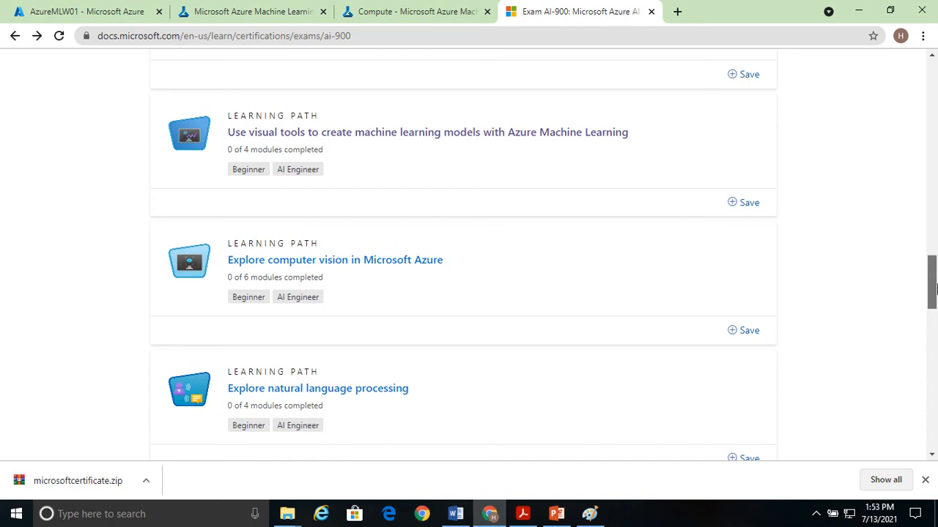
Open the learning path on using visual tools with Azure Machine Learning and its module "Create a Regression Model with Azure Machine Learning designer".
left_click_drag(931, 289, 932, 291)
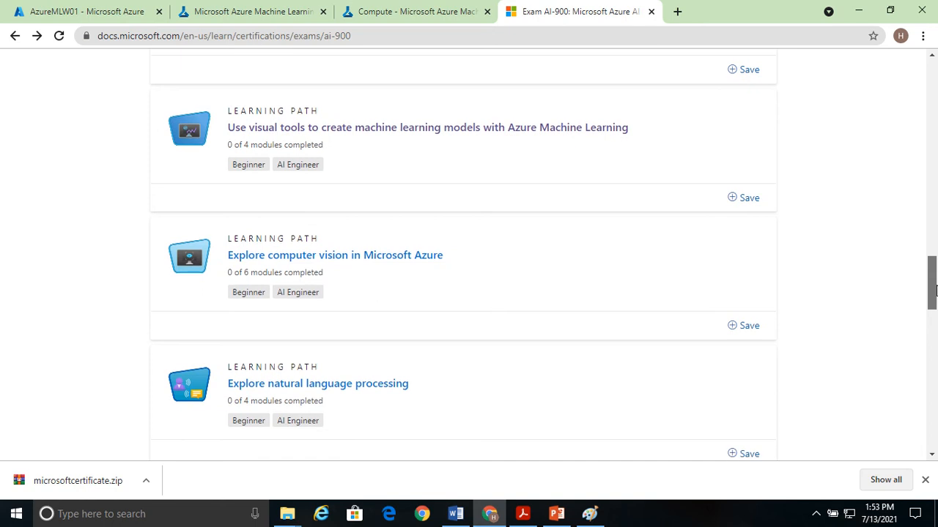
left_click(535, 131)
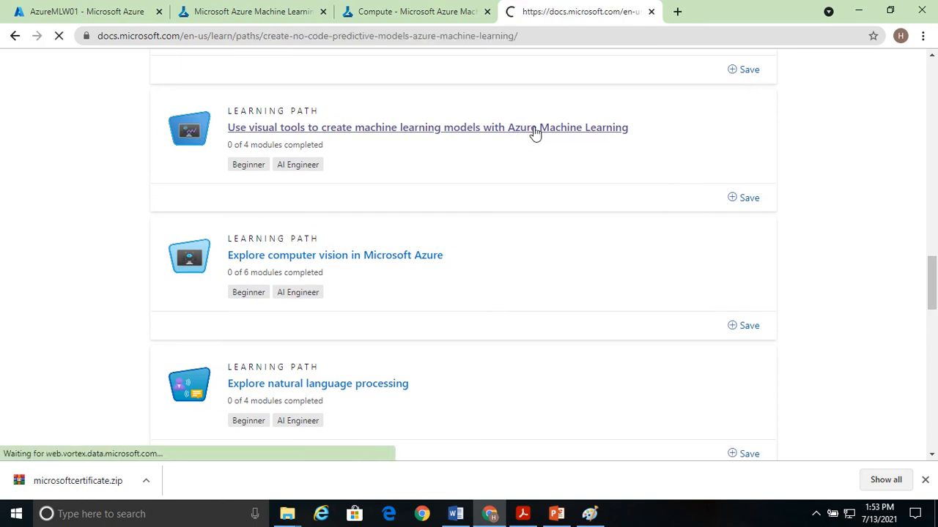
left_click_drag(935, 129, 935, 344)
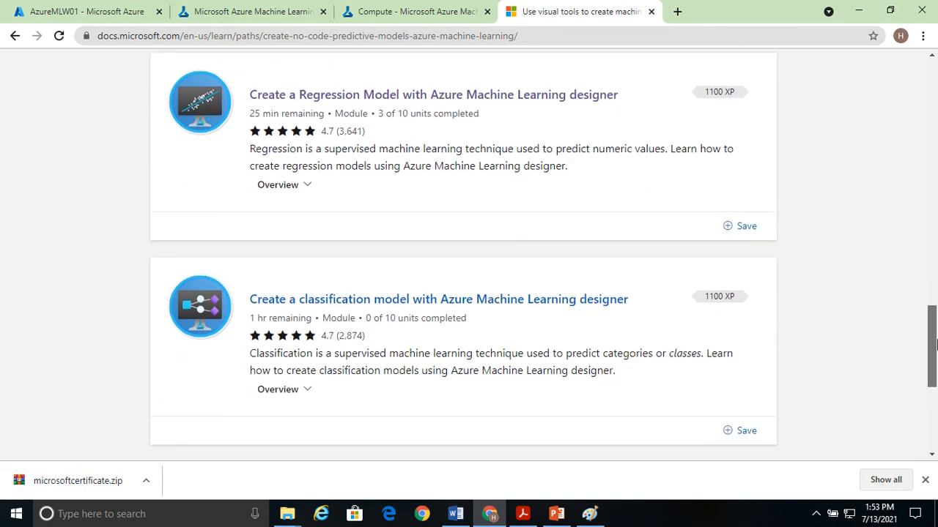
left_click(560, 99)
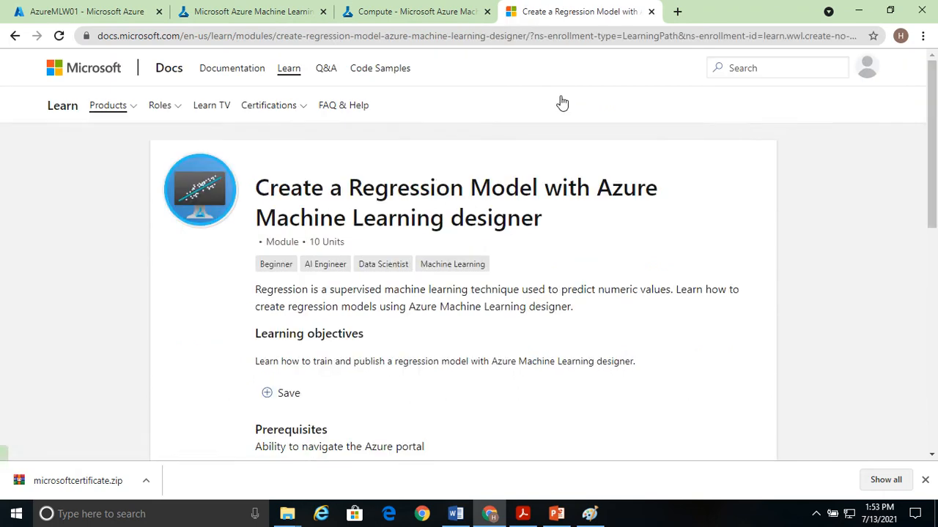
left_click_drag(935, 113, 934, 151)
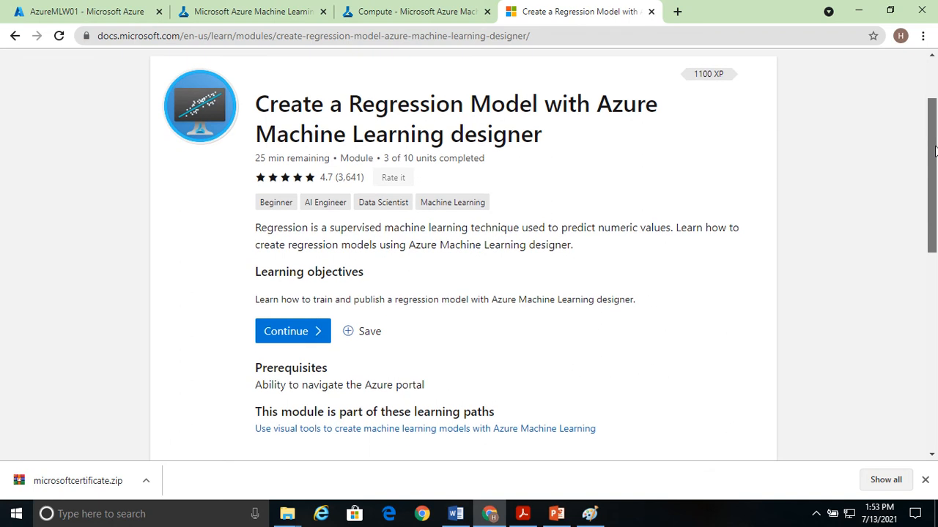
left_click_drag(935, 151, 934, 151)
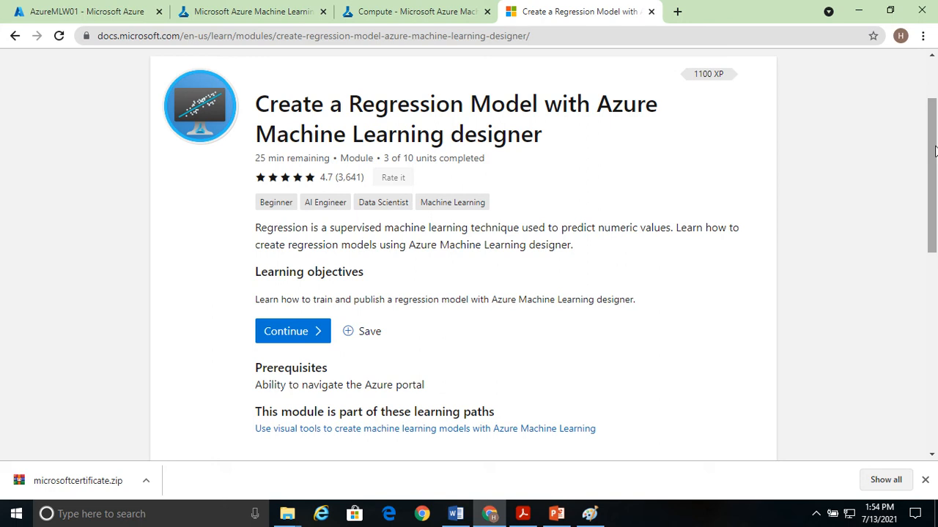
Open the module's Explore data unit and read the instructions under "Add and explore a dataset".
left_click_drag(935, 169, 936, 328)
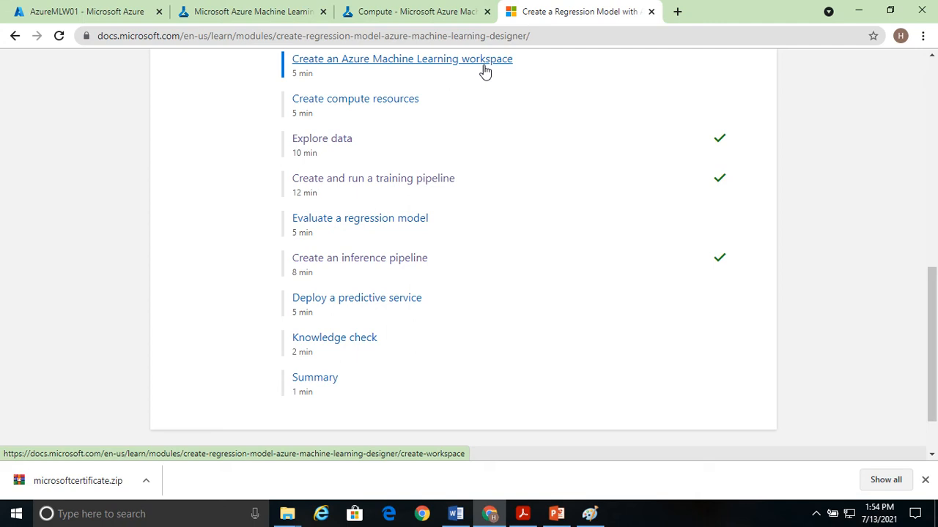
left_click(327, 148)
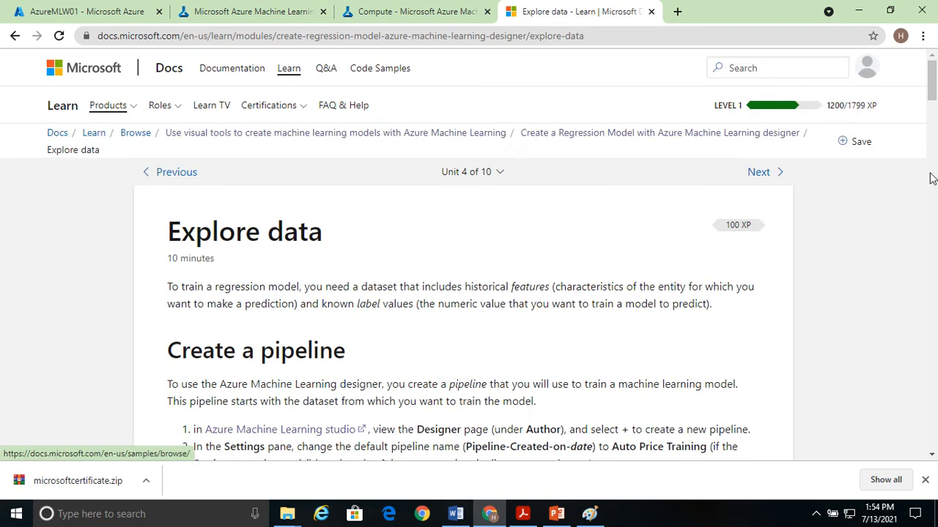
left_click_drag(933, 98, 933, 129)
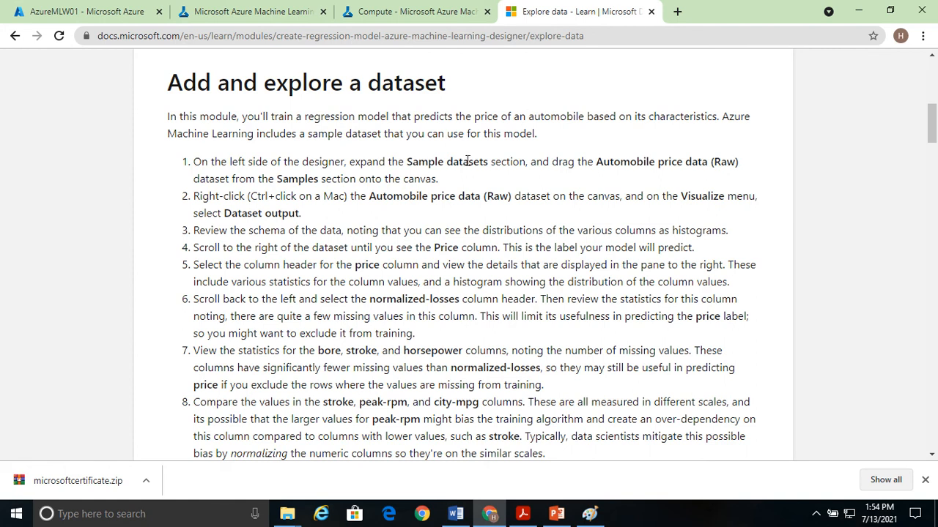
Switch to Azure Machine Learning Studio and create a new Designer pipeline with easy-to-use prebuilt modules.
left_click(247, 13)
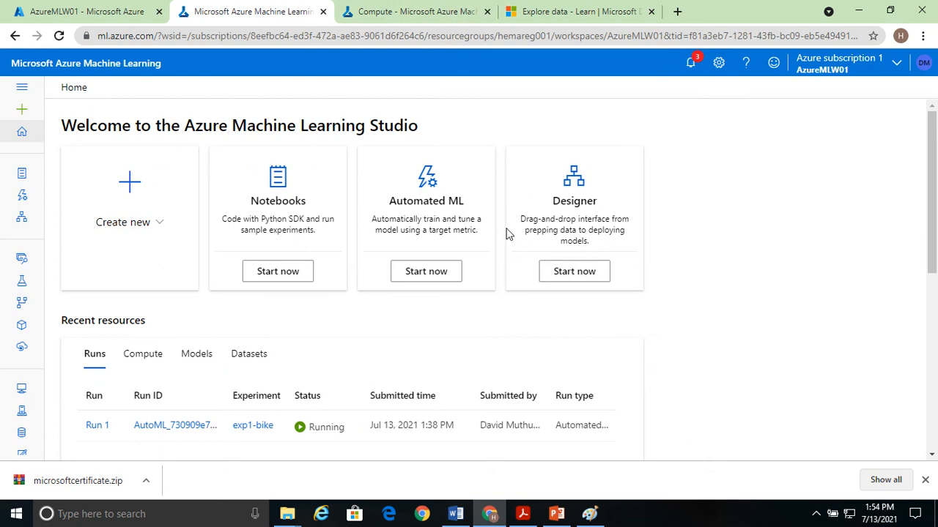
left_click(584, 276)
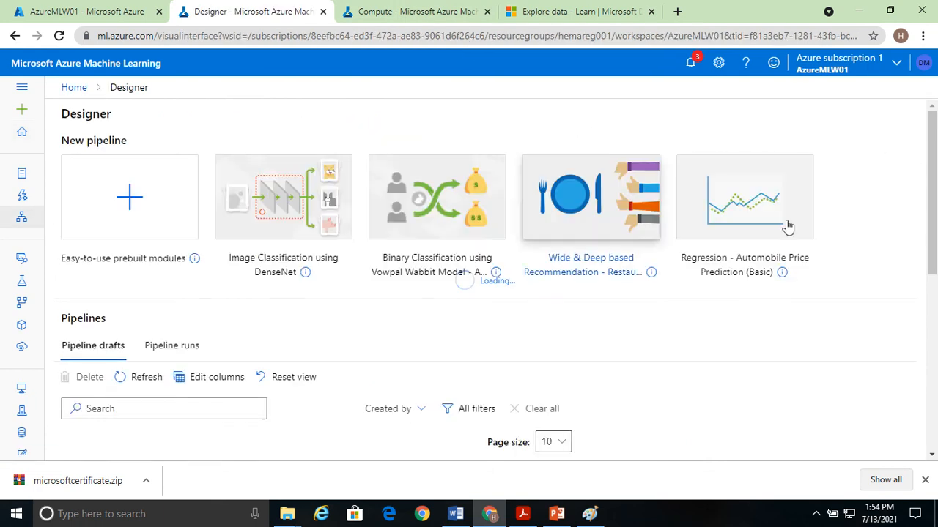
left_click(134, 191)
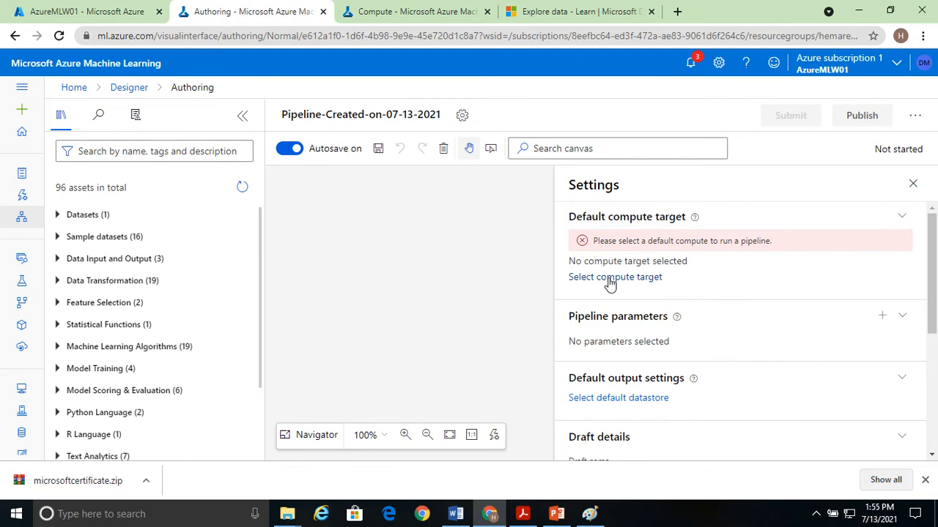
Set the pipeline's default compute target to the existing cluster001 and close the settings.
left_click(609, 279)
left_click(295, 209)
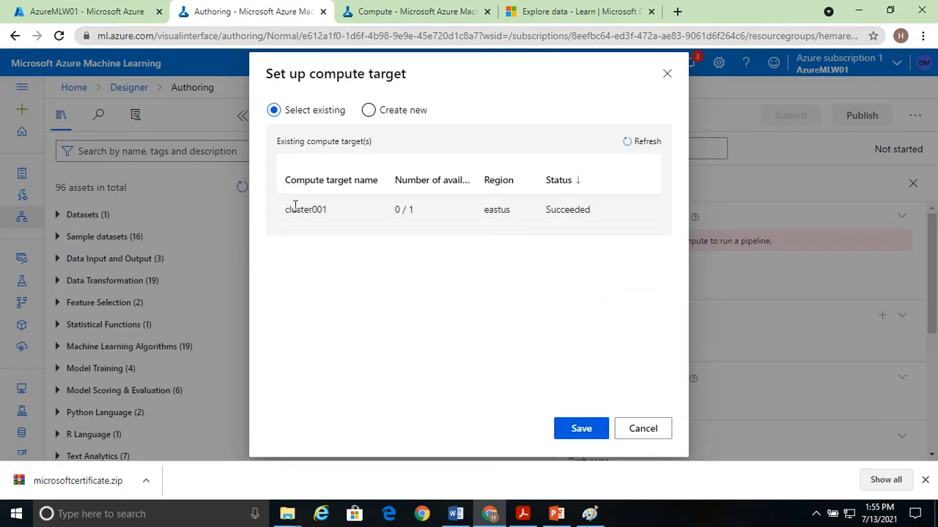
left_click(562, 433)
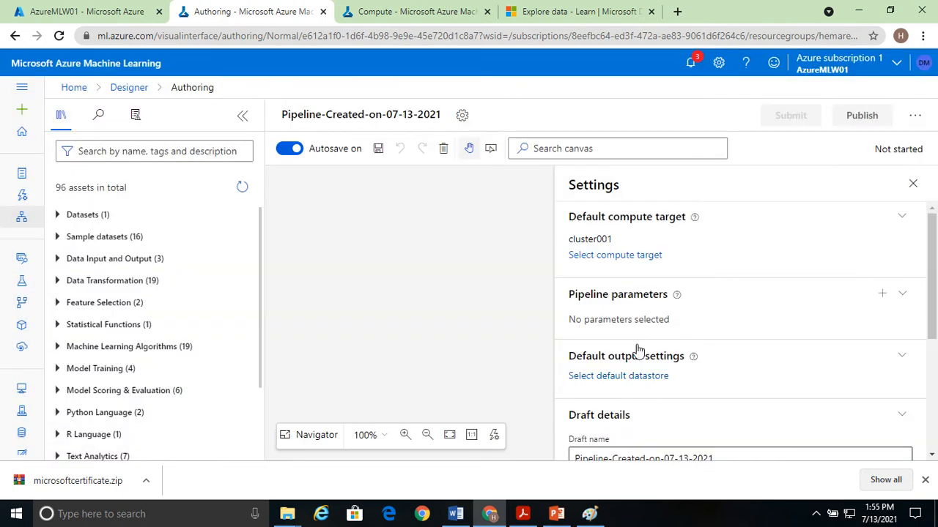
left_click(912, 184)
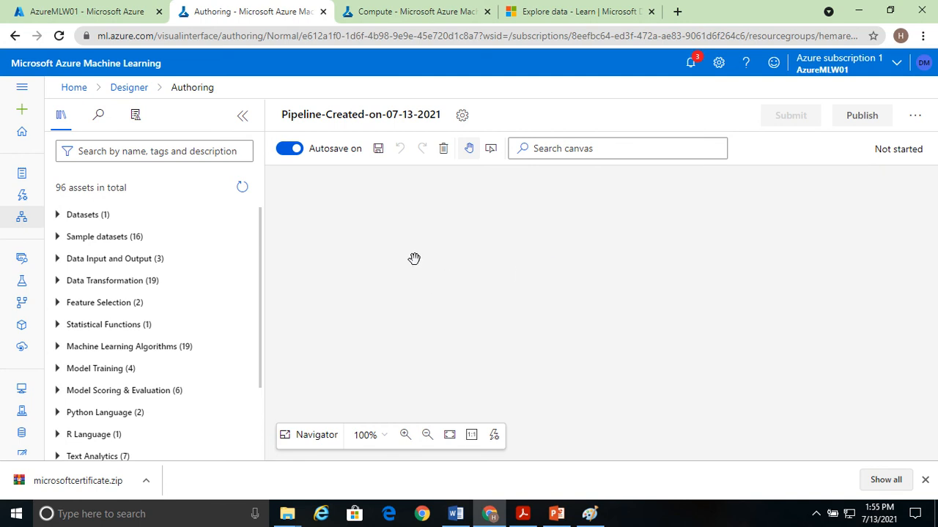
Place the sample dataset Automobile price data (Raw) near the top of the pipeline canvas and close its details.
left_click(57, 243)
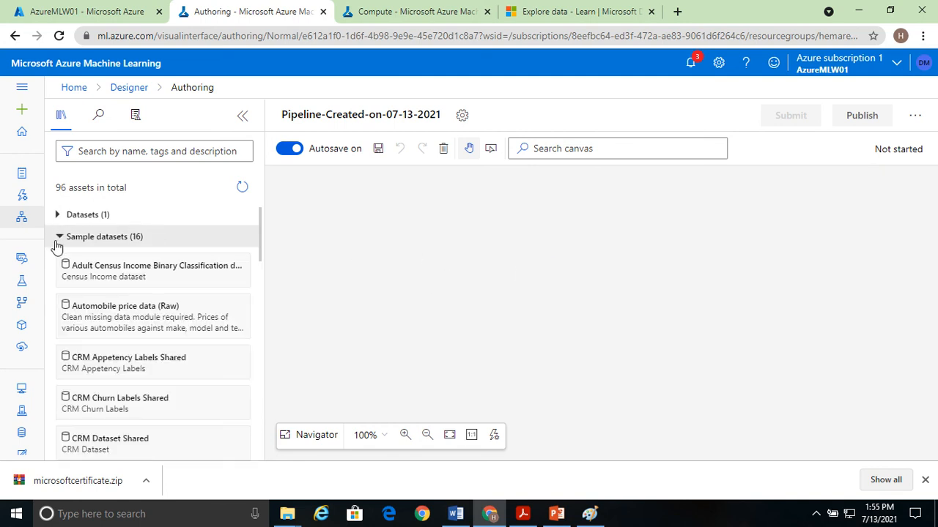
left_click_drag(144, 327, 549, 212)
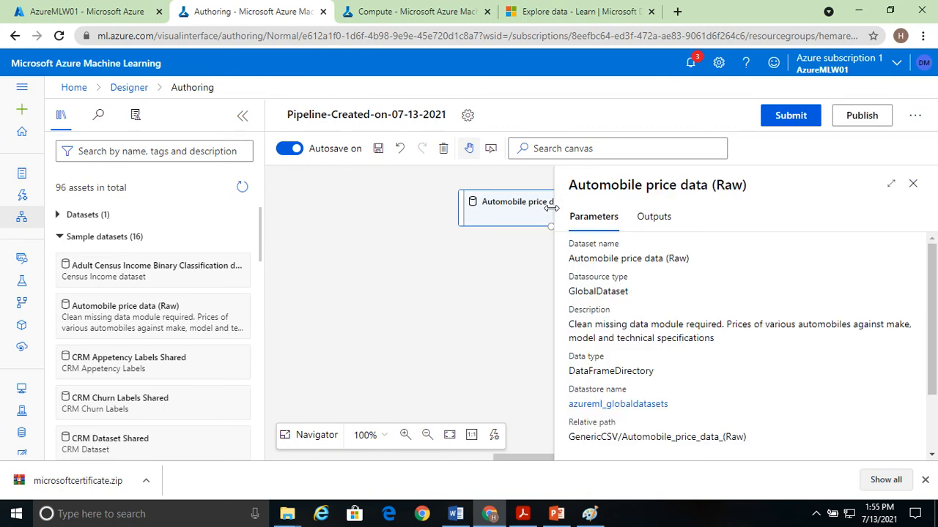
left_click(913, 183)
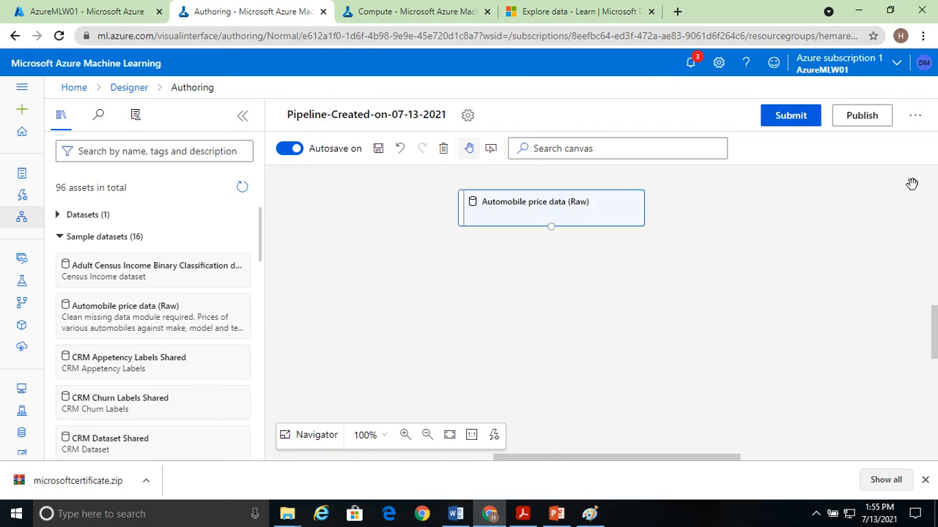
Preview the Automobile price data (Raw) dataset in an enlarged view and show the statistics of the symboling column.
right_click(518, 214)
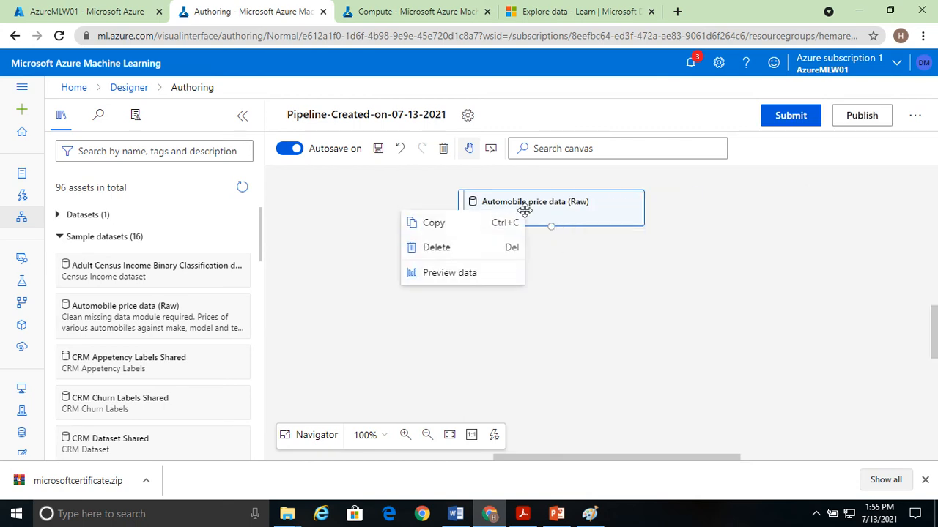
left_click(473, 268)
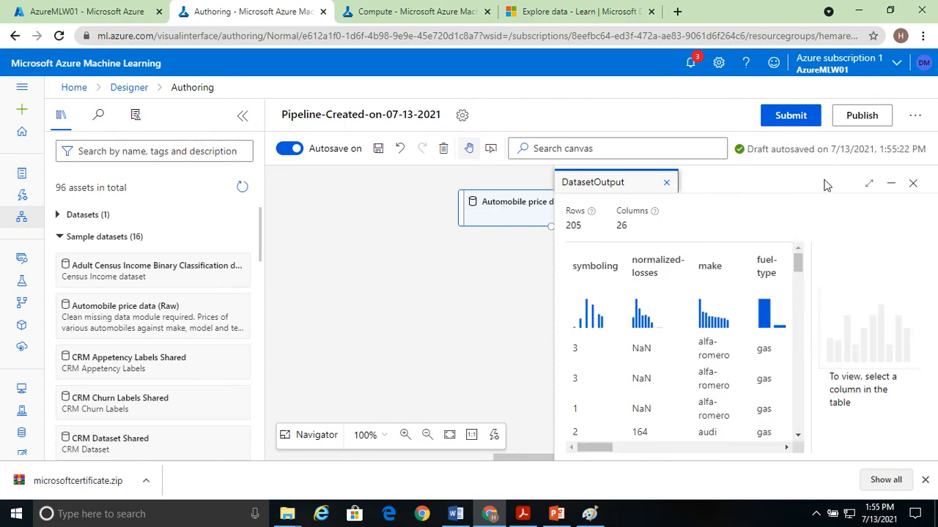
left_click(869, 182)
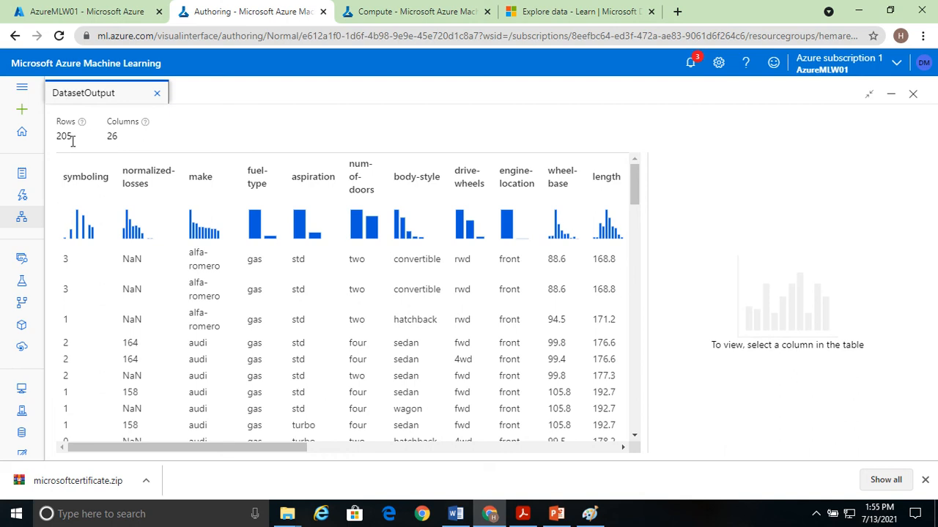
left_click(83, 191)
Look through all dataset columns from symboling to price, and close the data preview.
left_click_drag(186, 447, 243, 448)
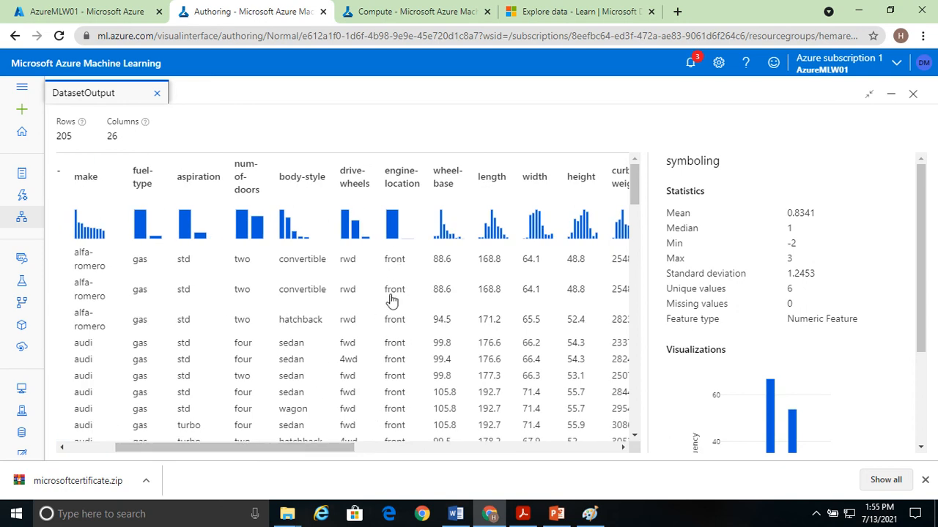
left_click_drag(351, 448, 648, 460)
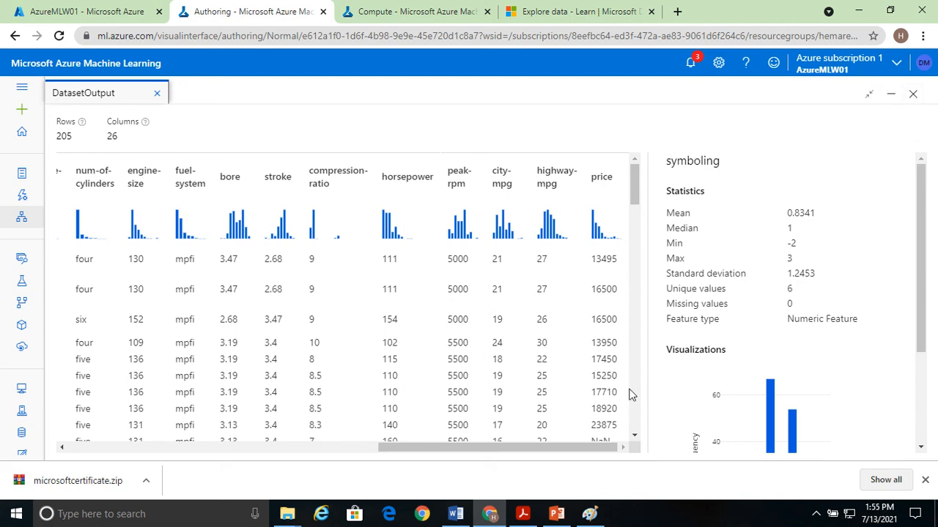
left_click_drag(486, 449, 134, 460)
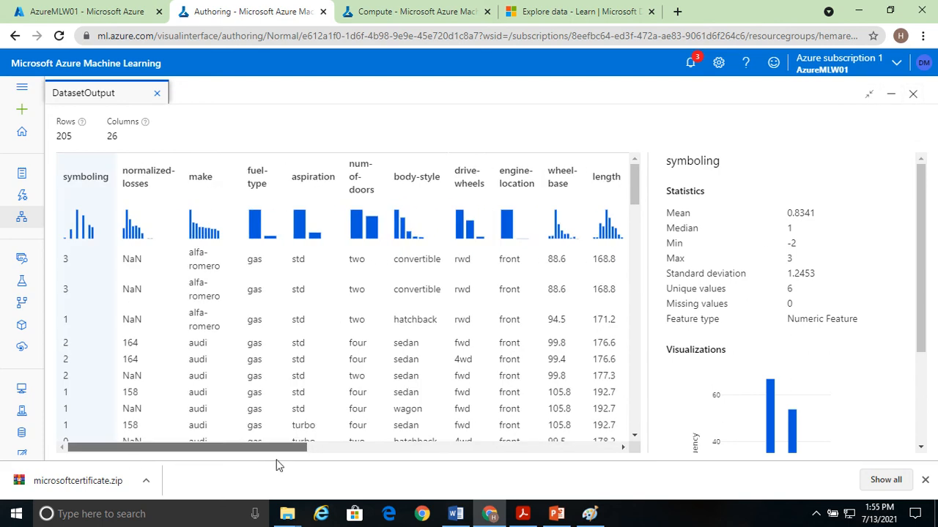
left_click_drag(277, 449, 664, 459)
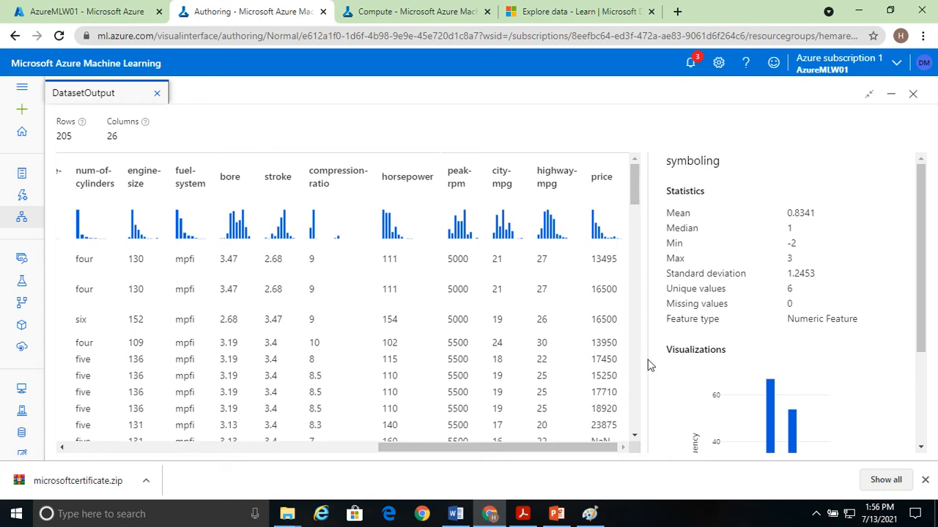
left_click_drag(502, 450, 134, 458)
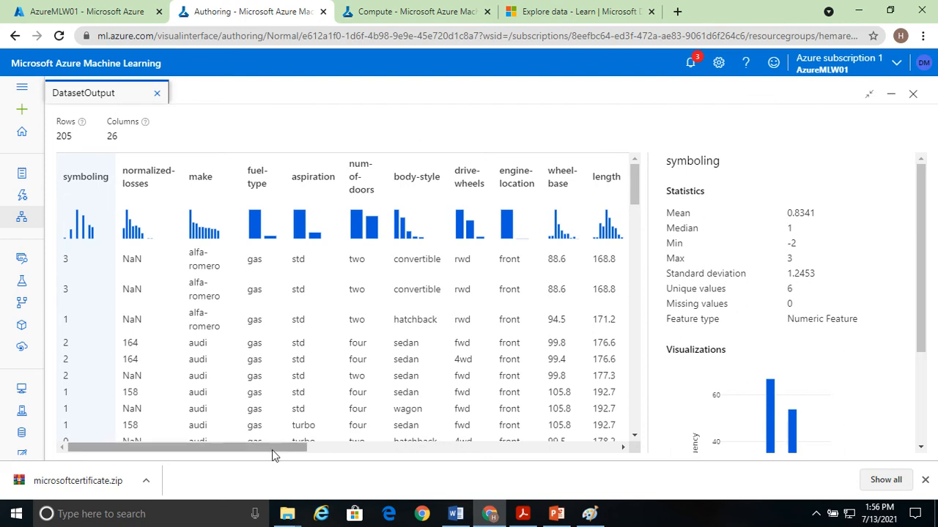
left_click(912, 94)
left_click(530, 301)
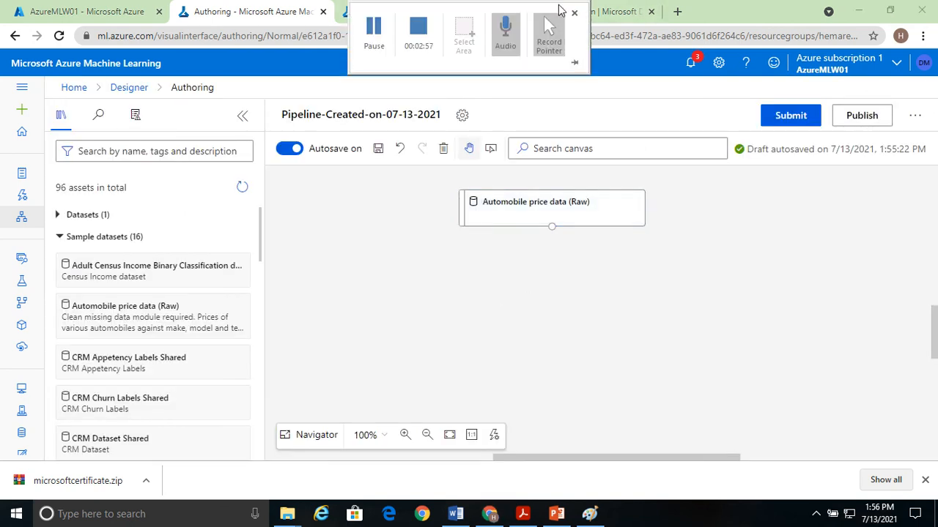
Return to the Explore data unit and read the "Add data transformations" instructions for the Select Columns in Dataset module.
left_click(614, 11)
left_click_drag(931, 127, 934, 172)
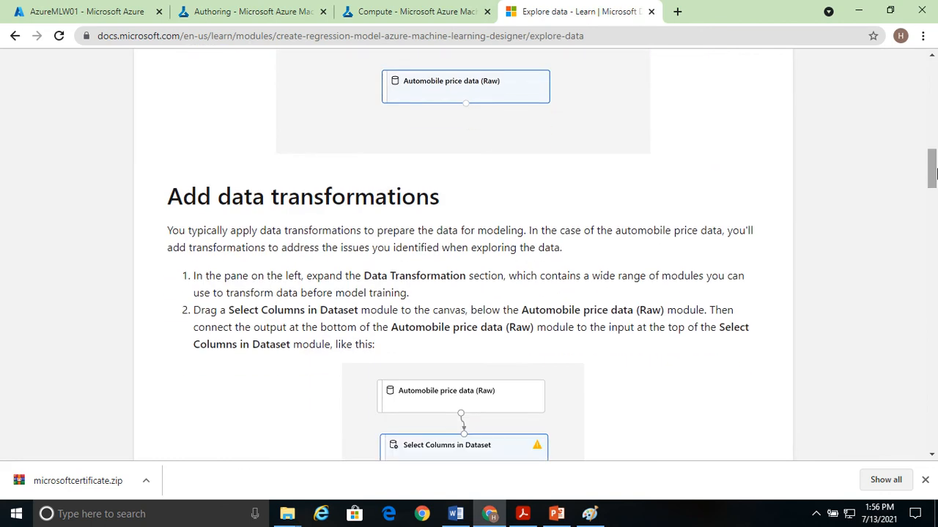
left_click_drag(933, 172, 933, 198)
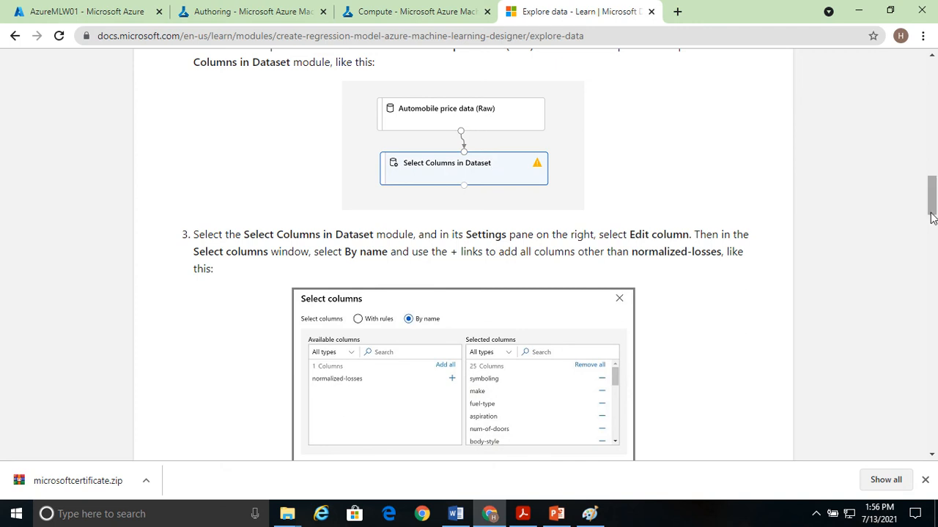
mouse_move(932, 205)
left_mouse_down()
mouse_move(933, 244)
mouse_move(935, 217)
left_mouse_up()
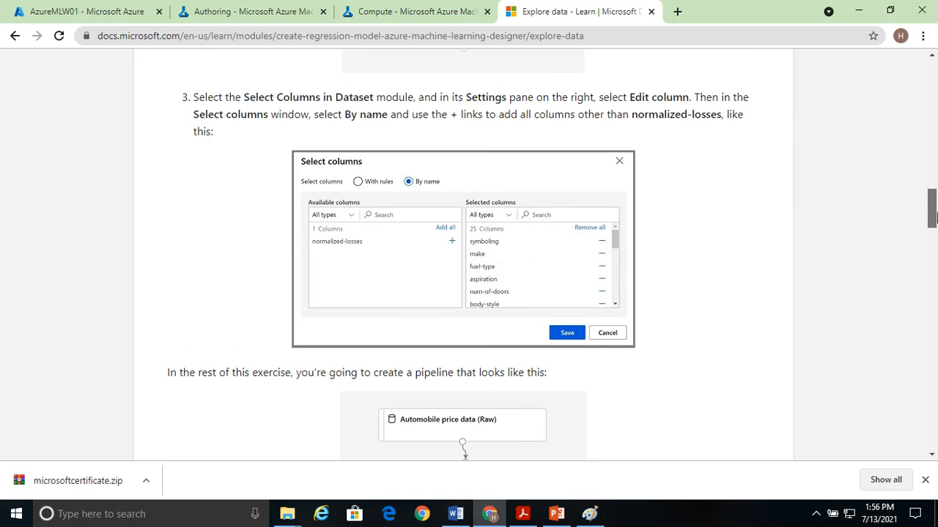
mouse_move(459, 10)
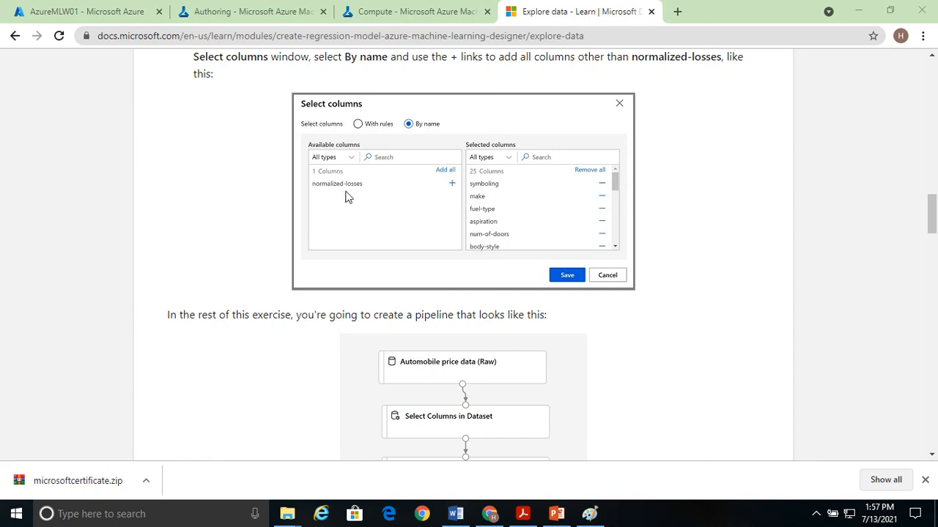
In the designer, place the Select Columns in Dataset module directly below Automobile price data (Raw) and connect the dataset's output to its input.
left_click(419, 8)
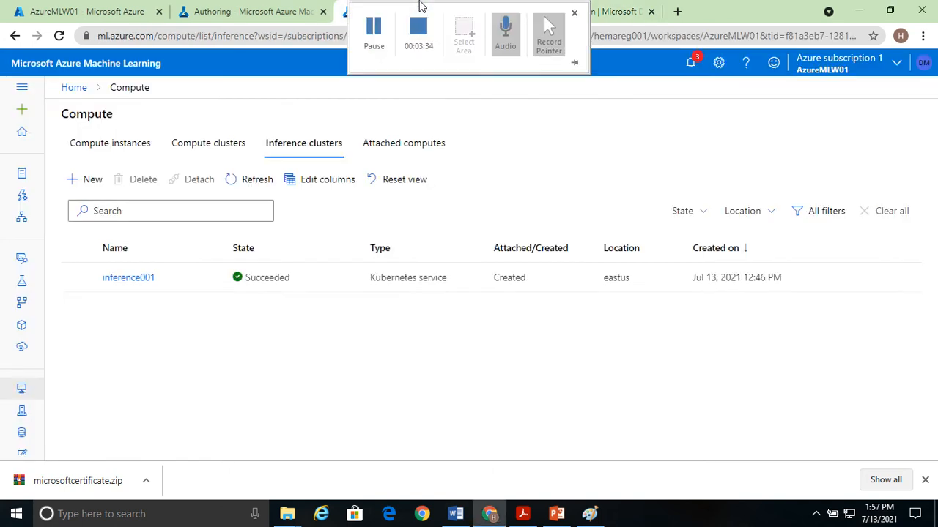
left_click(266, 9)
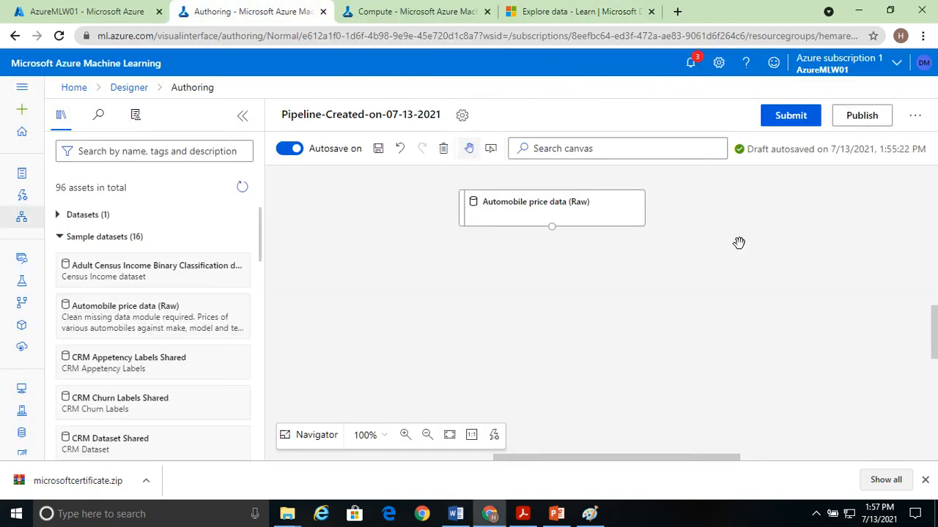
left_click(108, 152)
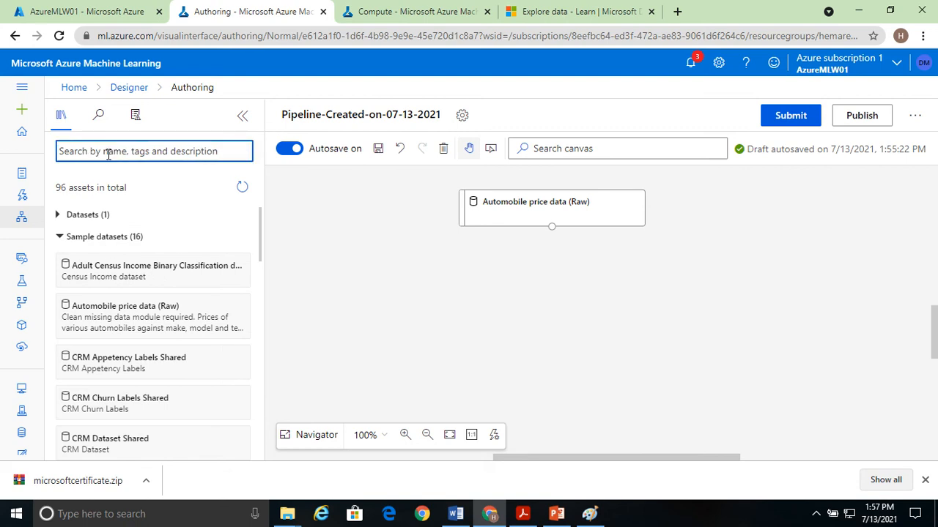
type("cl")
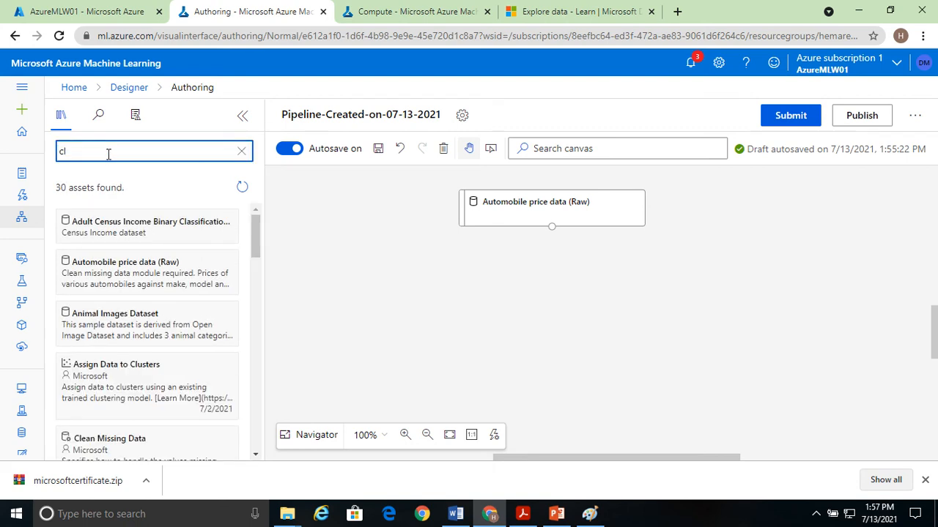
key("BackSpace")
type("select")
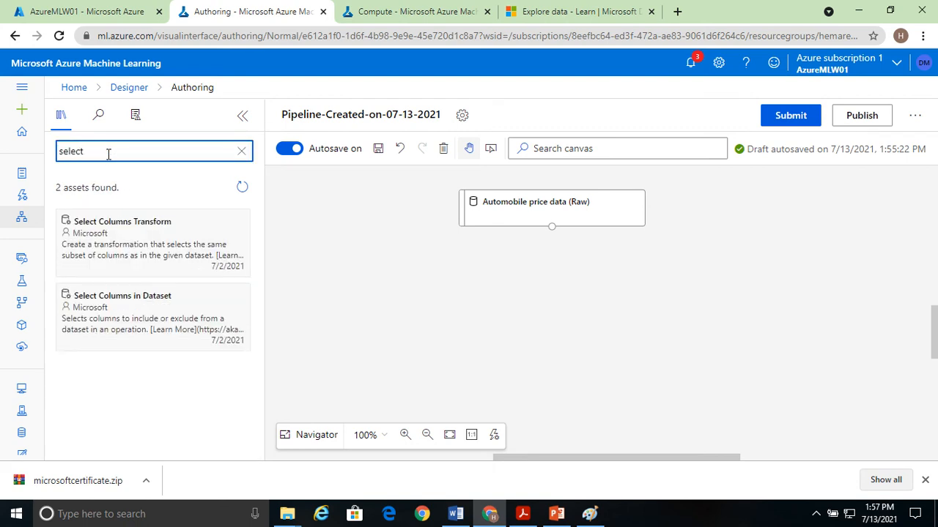
mouse_move(123, 253)
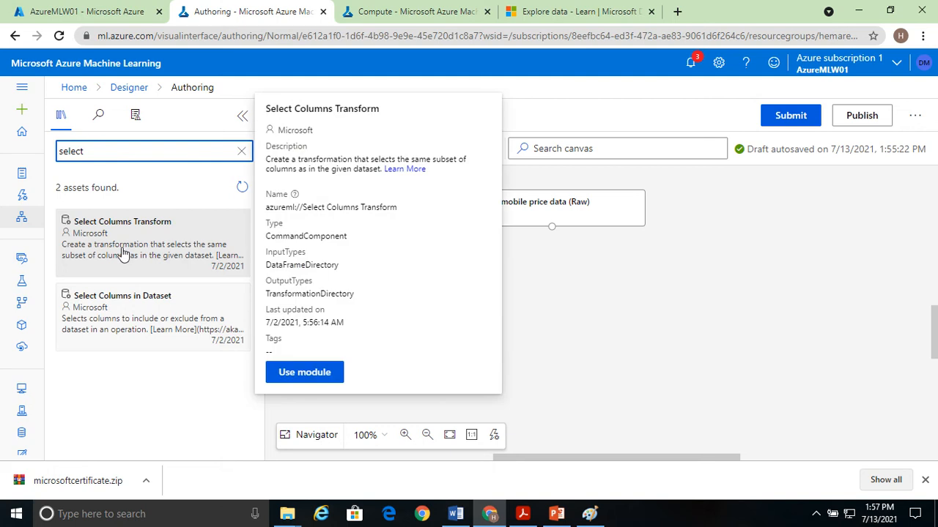
left_click_drag(115, 321, 553, 249)
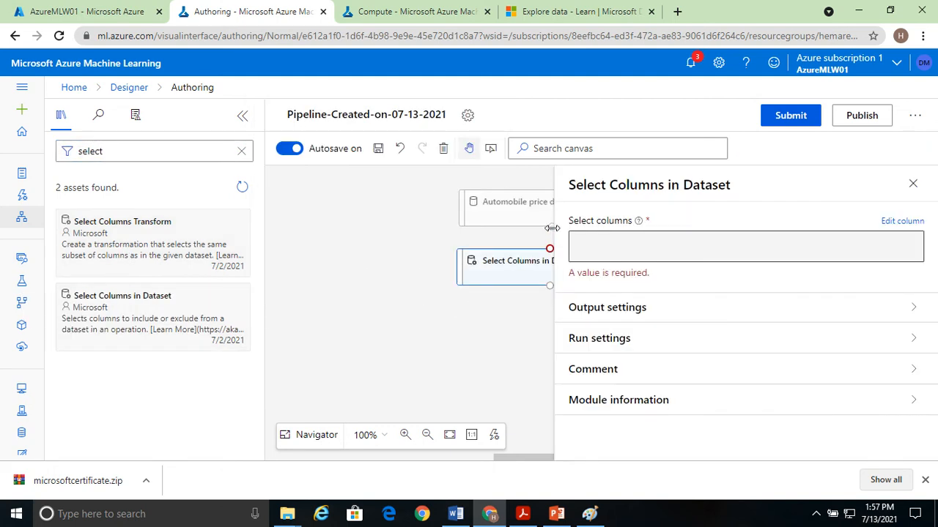
left_click(913, 184)
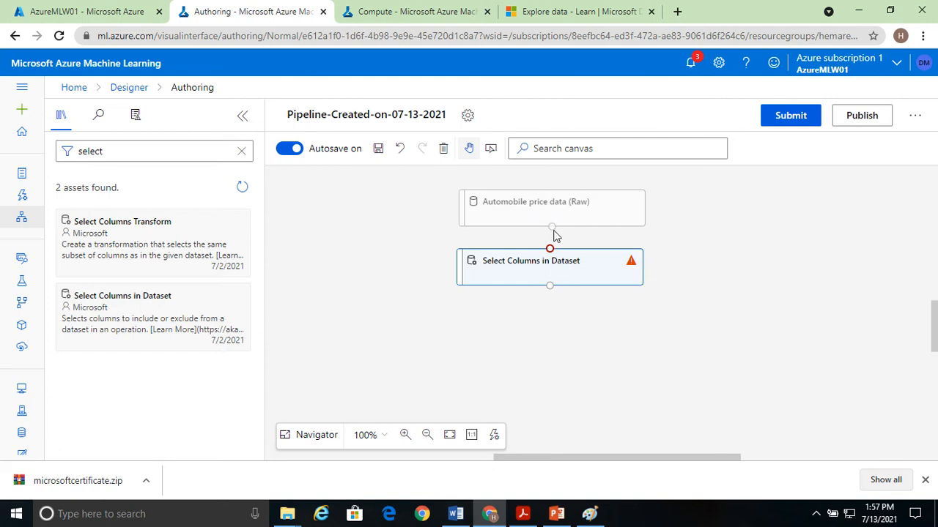
left_click_drag(549, 250, 552, 226)
Configure Select Columns in Dataset by name to include all columns except normalized-losses, save the selection, and close the module's settings.
left_click(623, 274)
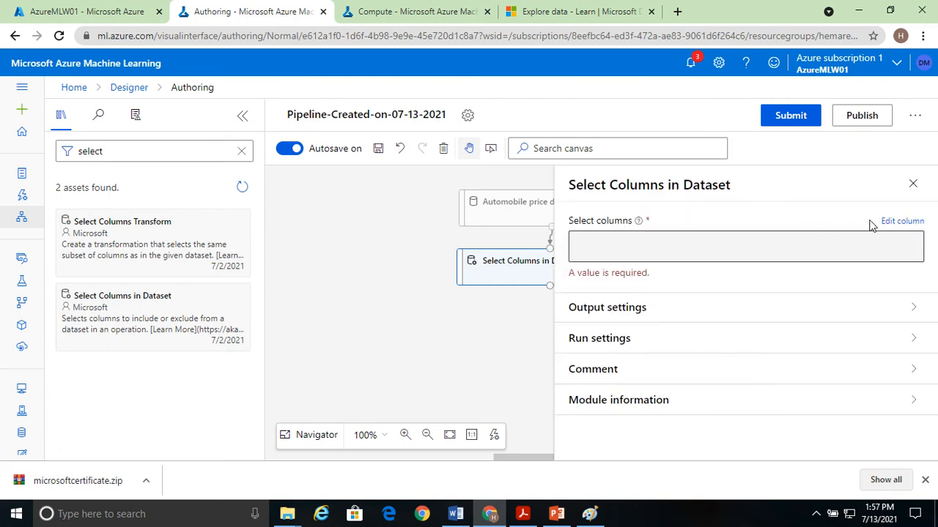
left_click(901, 222)
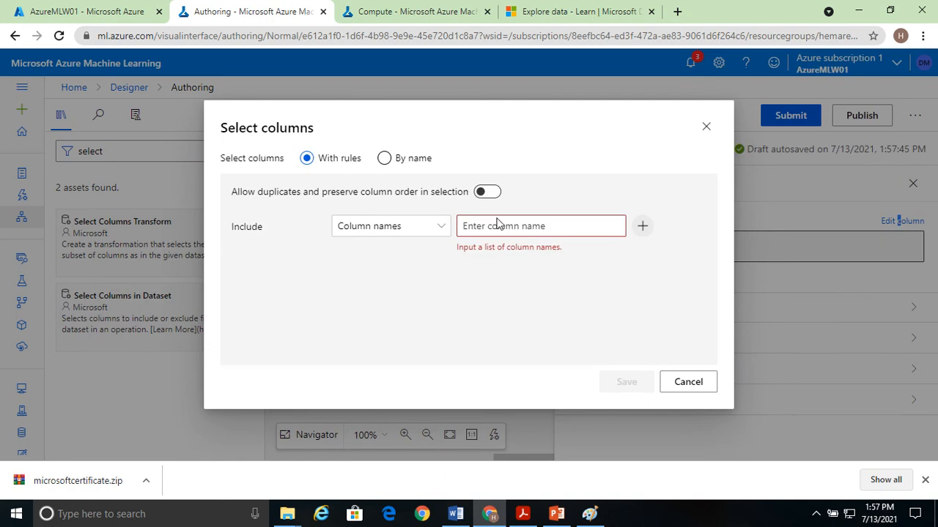
left_click(385, 159)
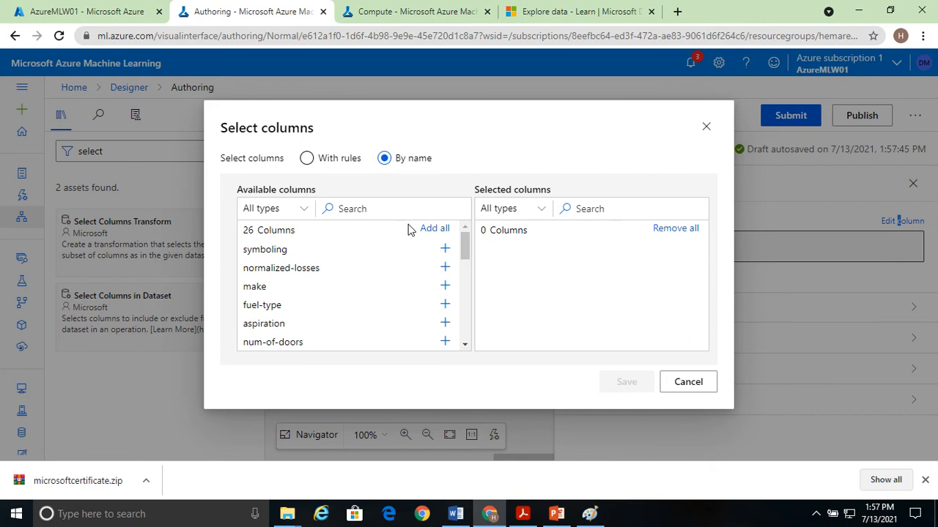
left_click(431, 229)
left_click_drag(704, 249, 704, 252)
left_click(682, 262)
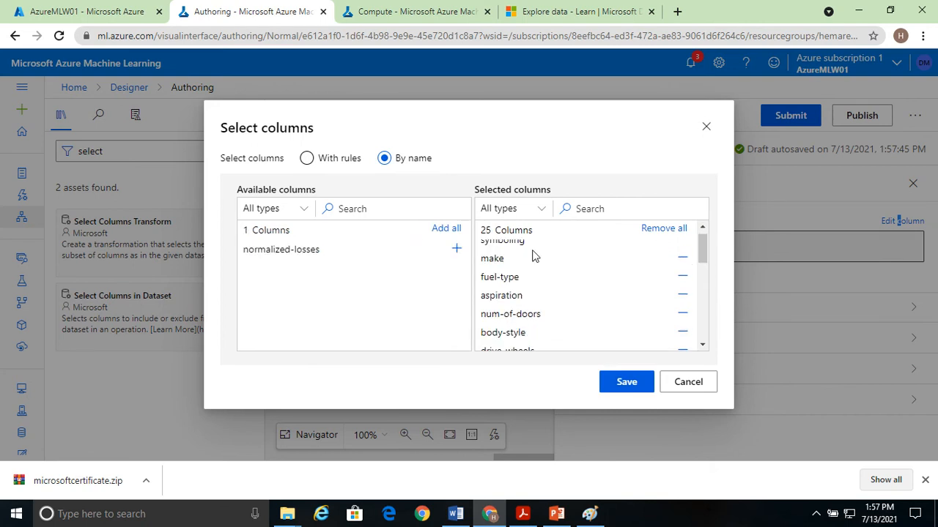
left_click(625, 388)
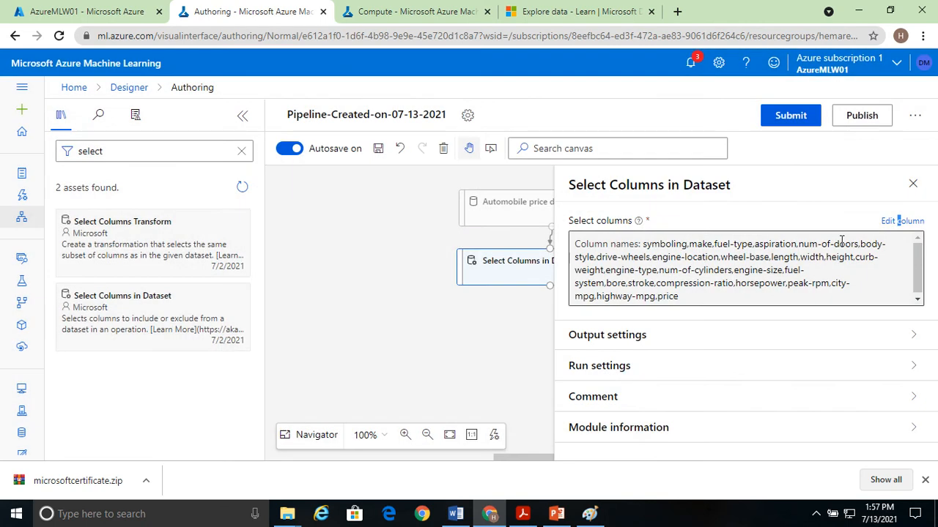
left_click(912, 184)
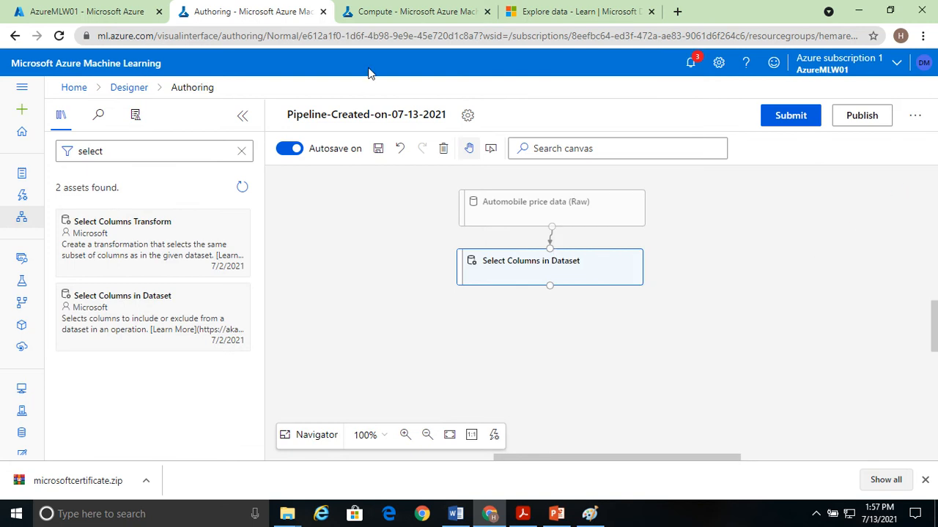
Check the target pipeline diagram in the Explore data unit and return to the designer.
left_click(615, 14)
left_click_drag(932, 221, 934, 235)
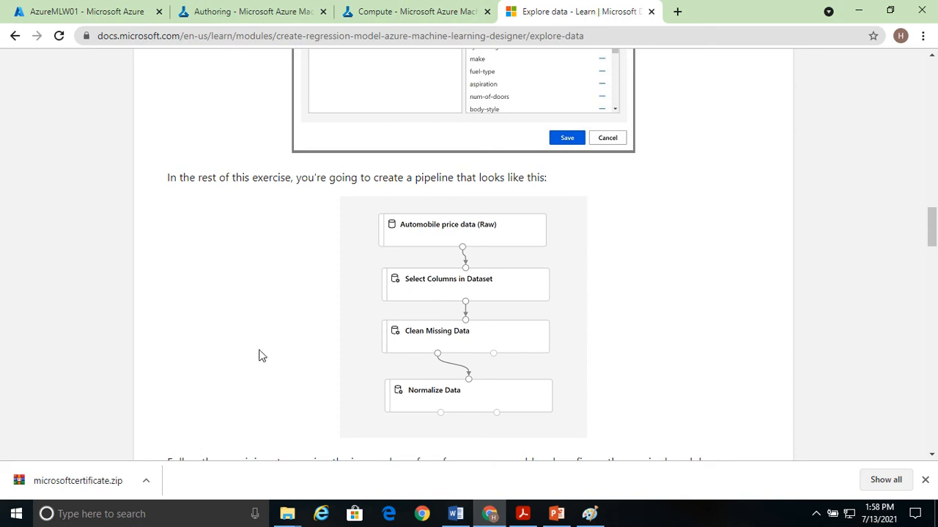
left_click(186, 15)
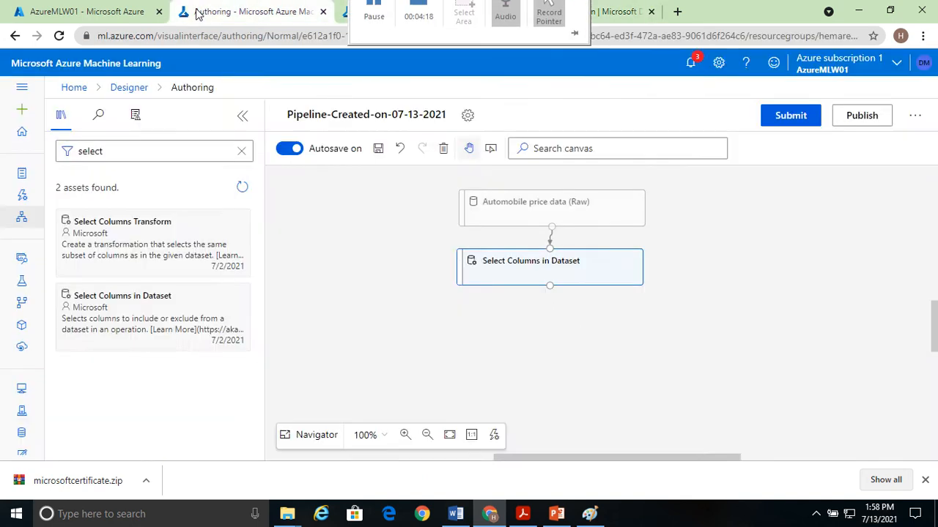
Open the data preview of Automobile price data (Raw) again and enlarge it.
right_click(534, 220)
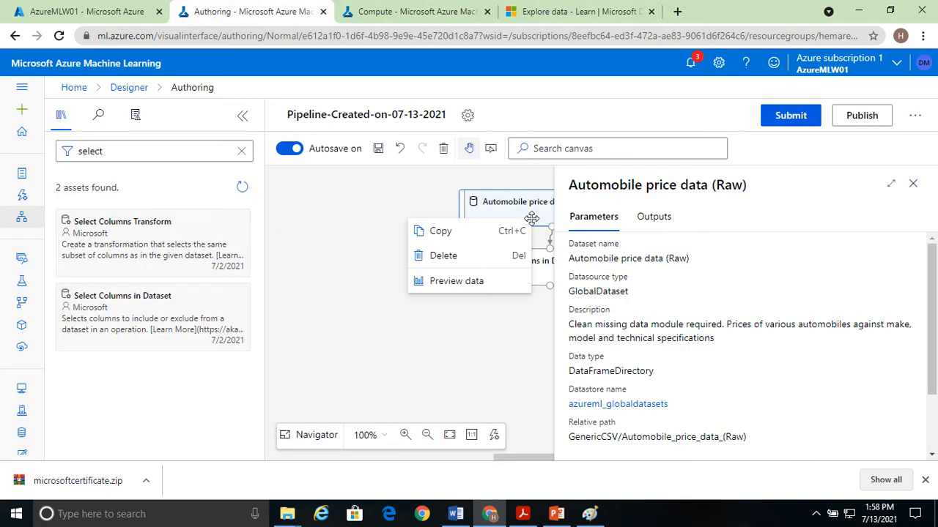
left_click(472, 282)
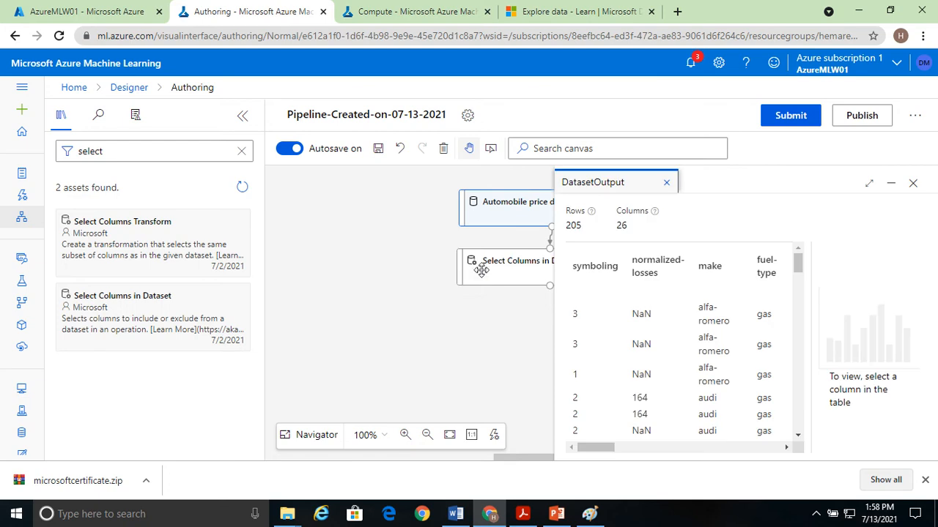
left_click(898, 184)
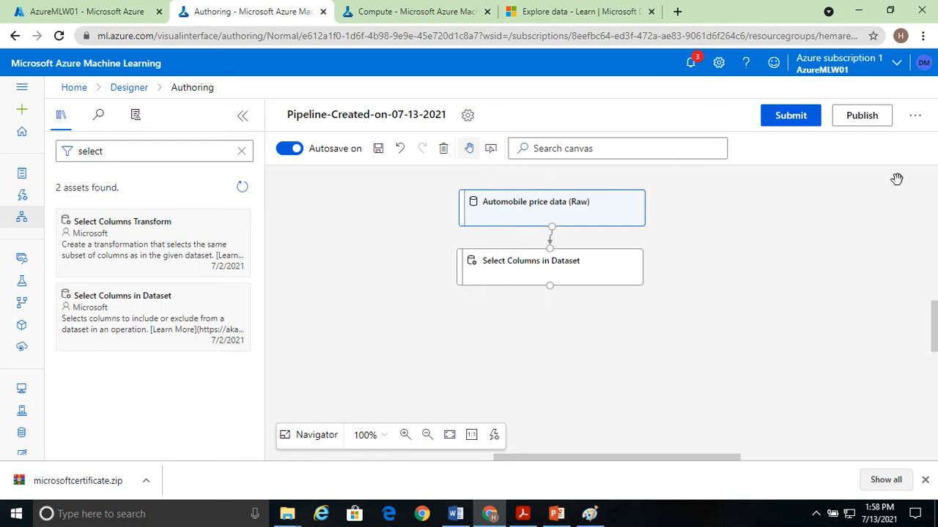
right_click(590, 207)
left_click(513, 271)
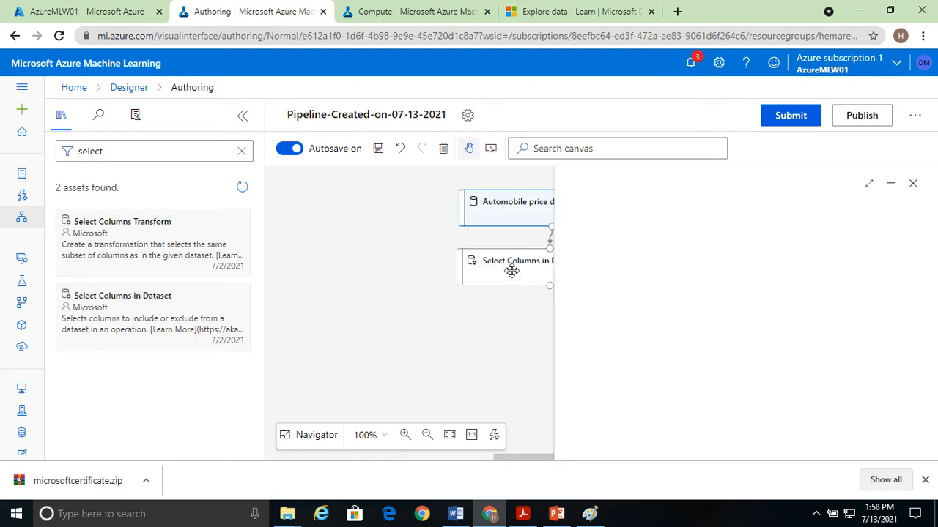
left_click(869, 184)
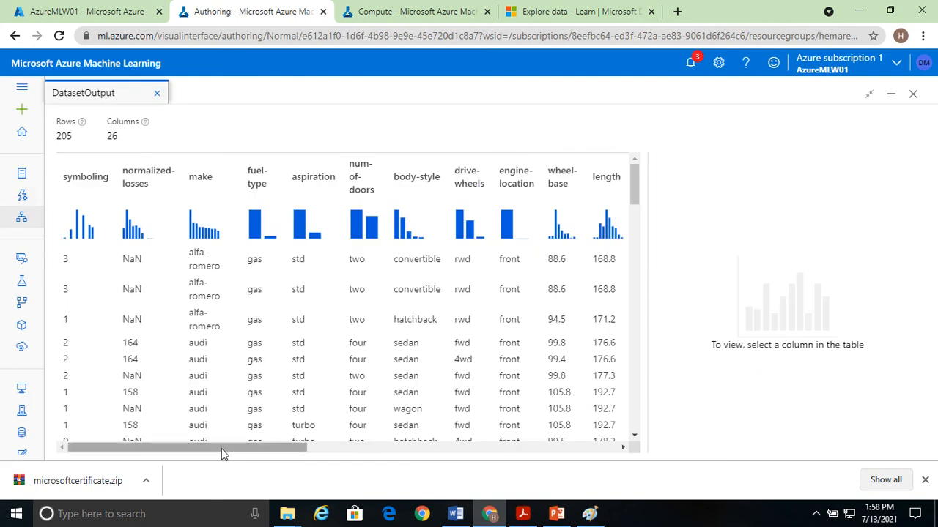
Examine the statistics of each dataset column from symboling through length, including missing values and feature type.
left_click(88, 185)
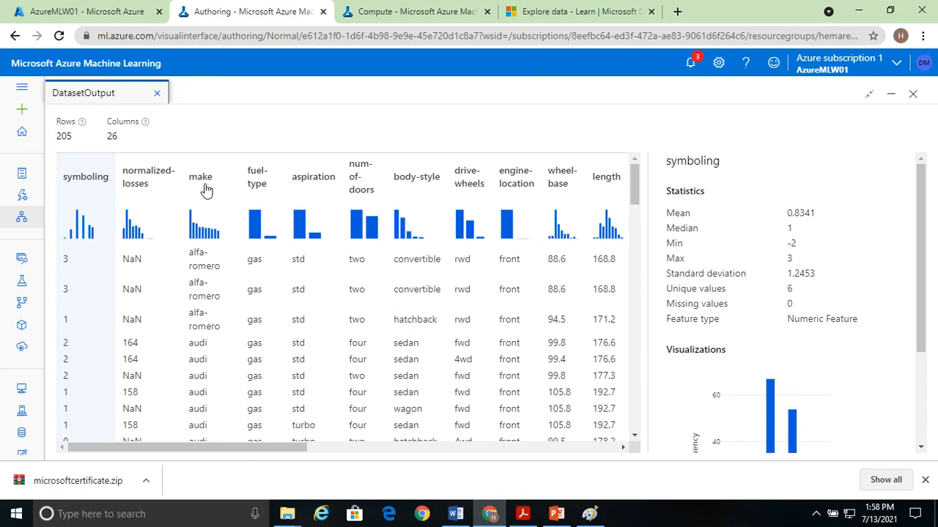
left_click(132, 175)
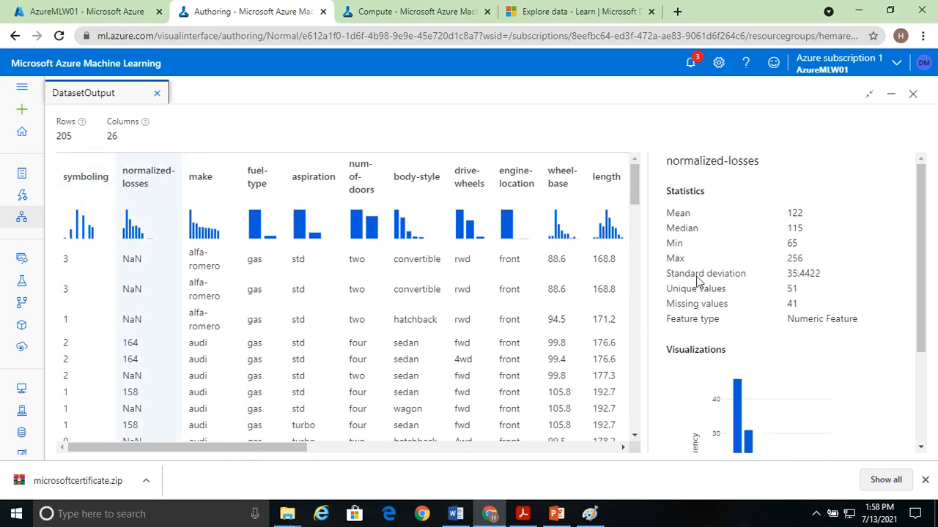
left_click(204, 182)
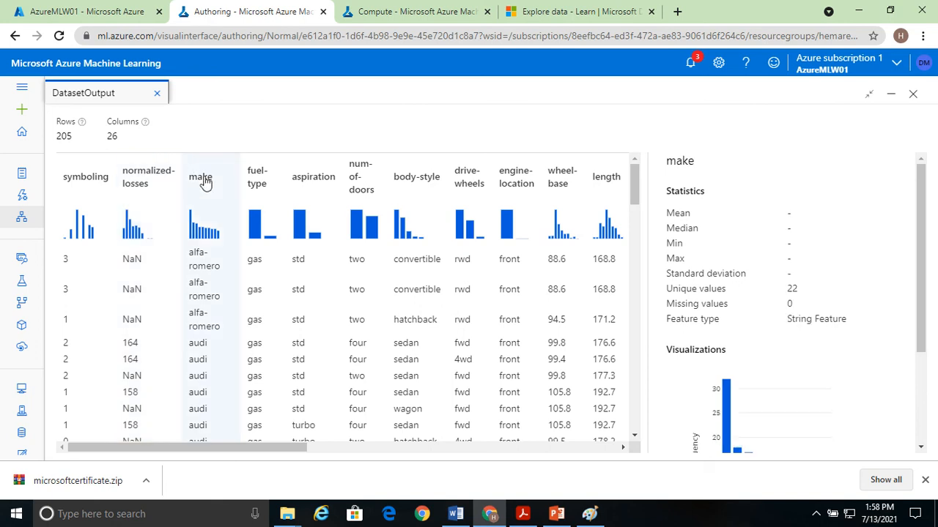
left_click(261, 183)
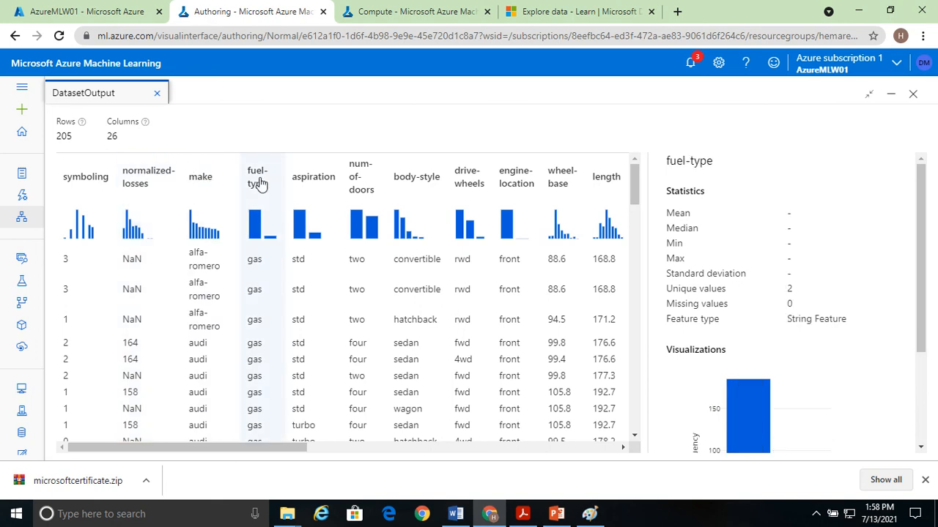
left_click(312, 181)
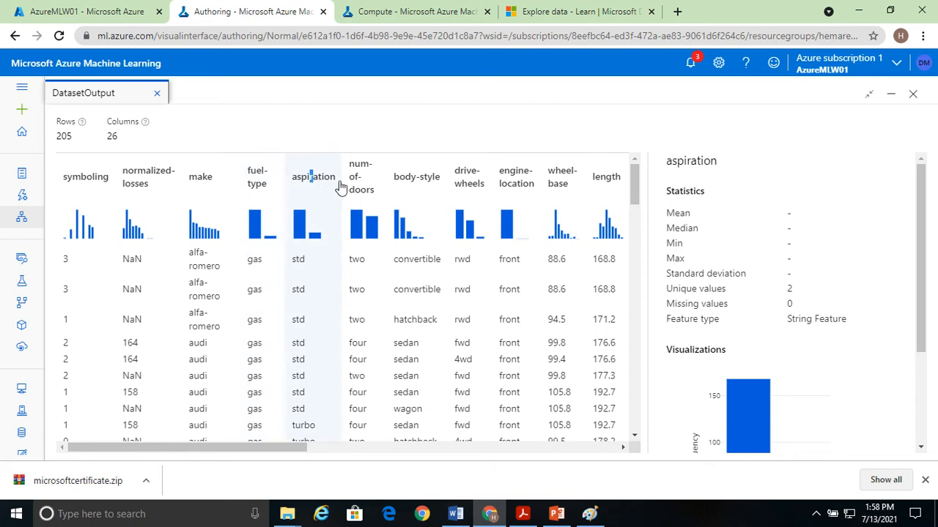
left_click(370, 188)
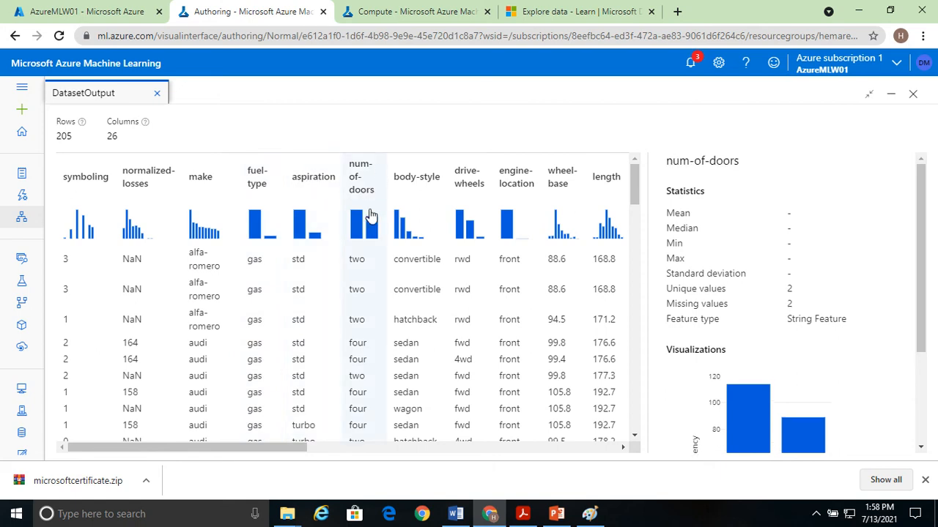
left_click(405, 185)
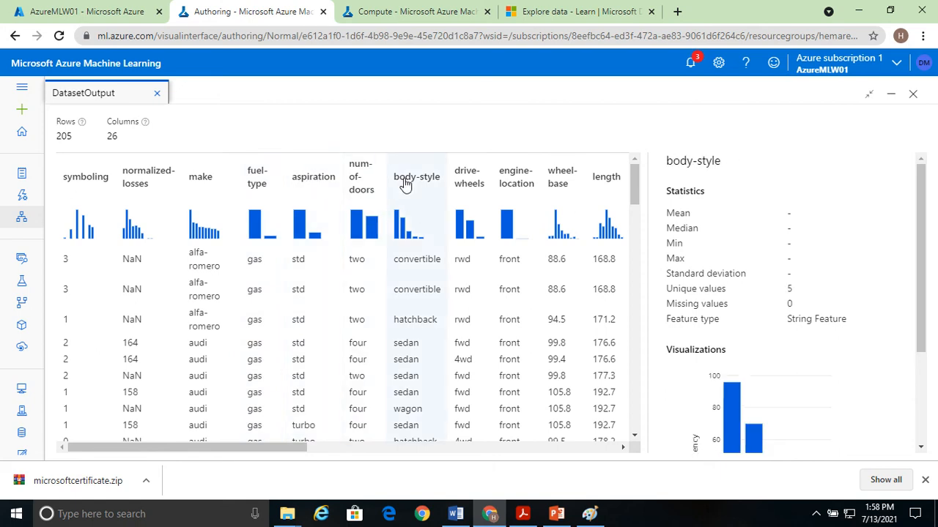
left_click(462, 185)
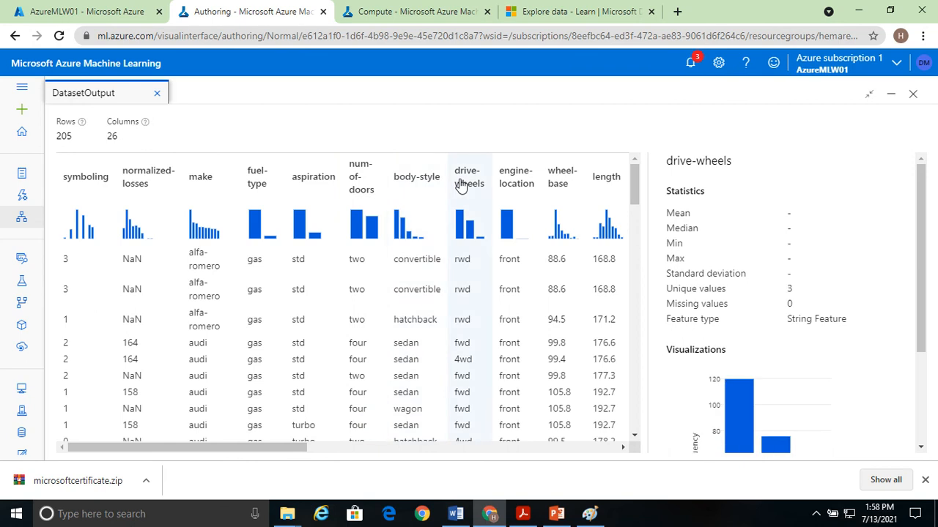
left_click(515, 185)
left_click(560, 189)
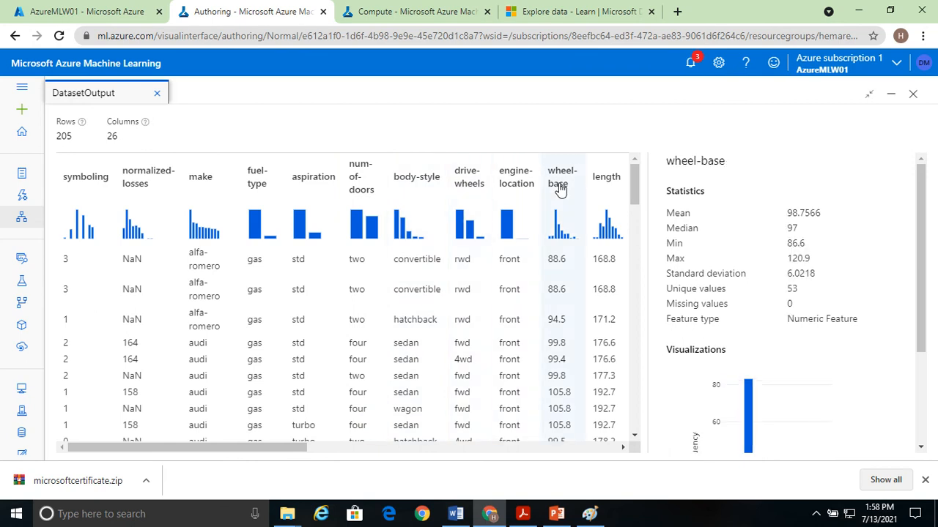
left_click(605, 189)
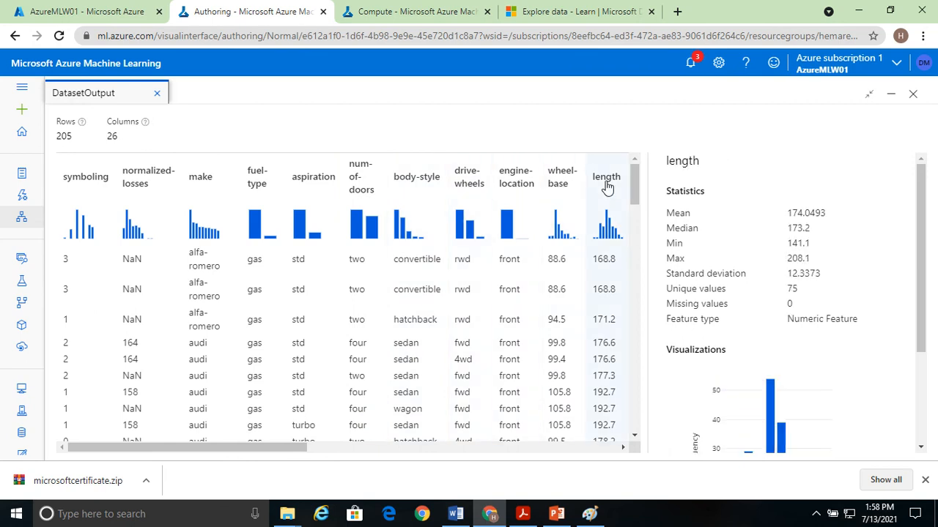
Examine the column statistics from width through fuel-system in the enlarged dataset preview.
left_click_drag(280, 447, 420, 448)
left_click(327, 179)
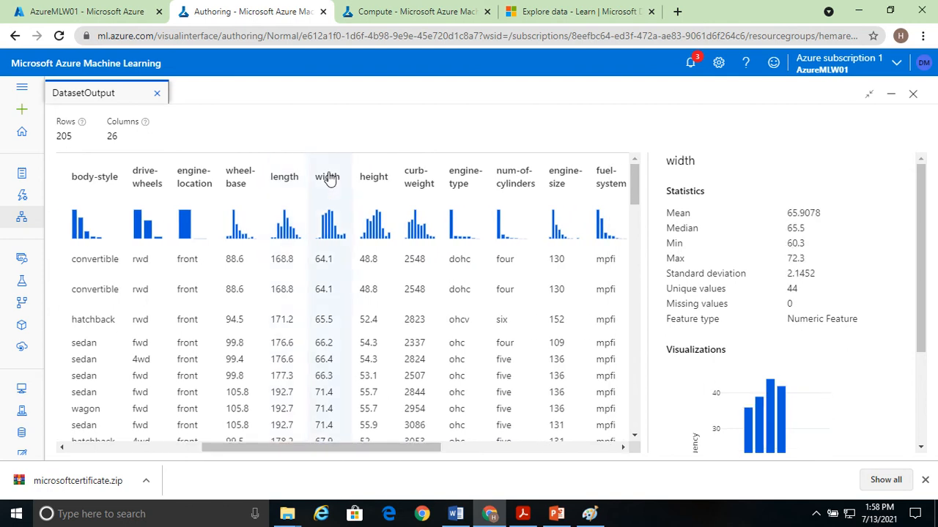
left_click(374, 181)
left_click(415, 182)
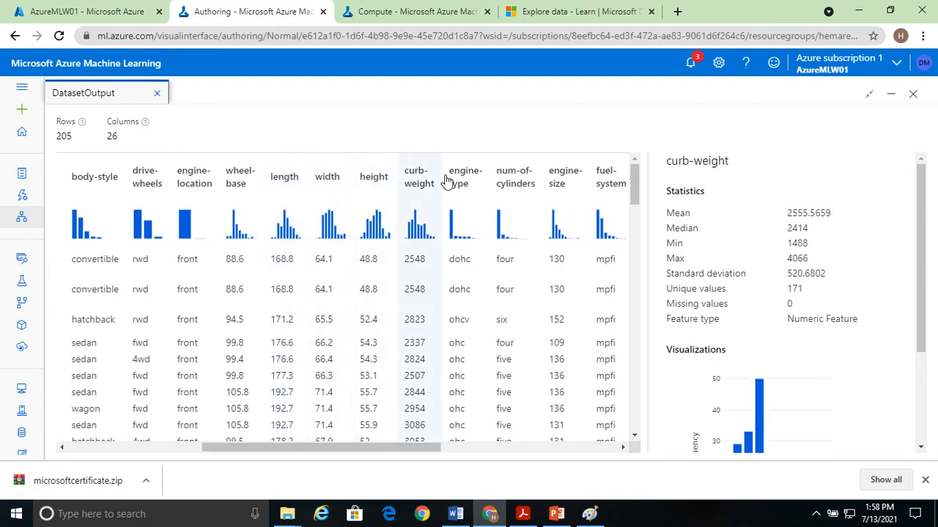
left_click(452, 178)
left_click(515, 177)
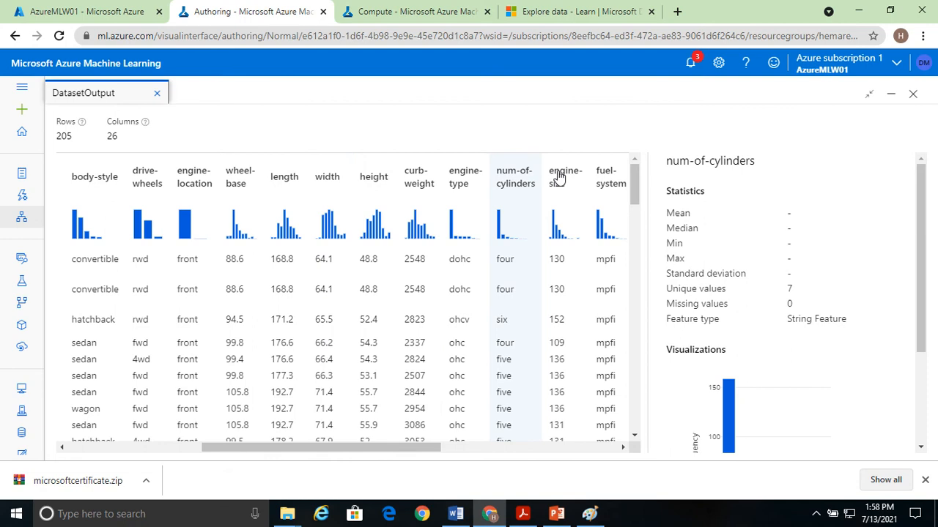
left_click(557, 178)
left_click(601, 178)
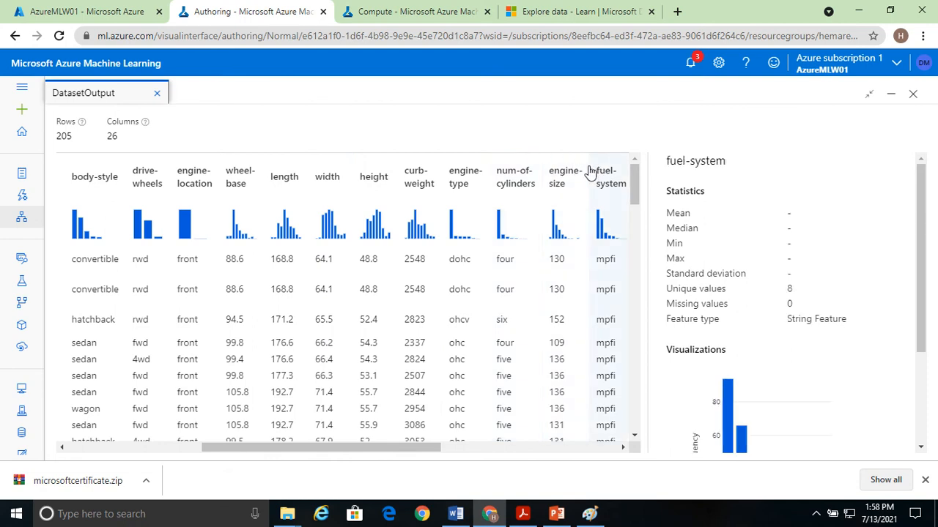
Examine the column statistics of bore, stroke, compression-ratio and horsepower, and look over the remaining columns through price.
left_click_drag(383, 450, 485, 452)
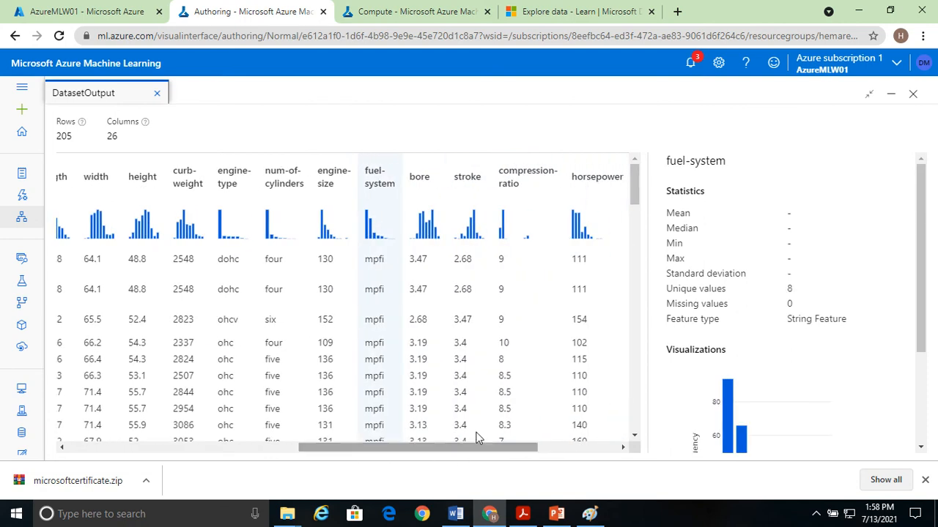
left_click(422, 183)
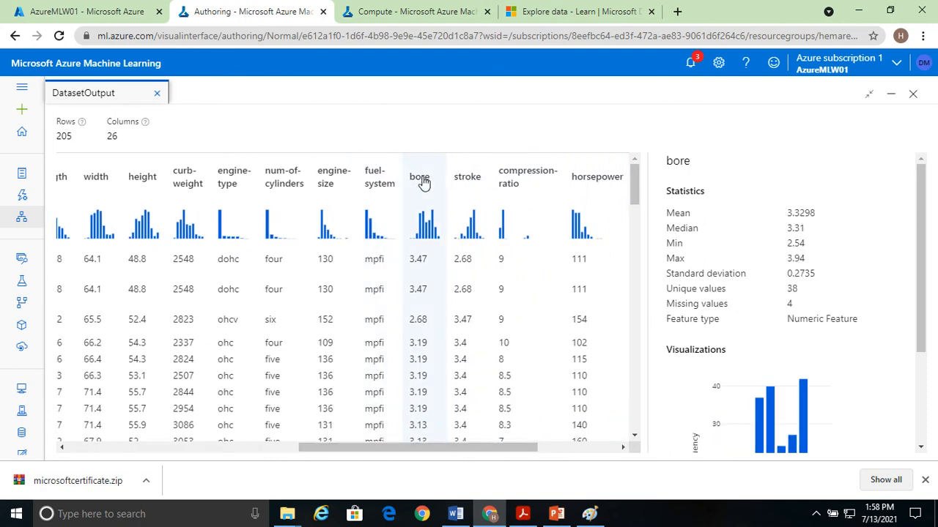
left_click(473, 182)
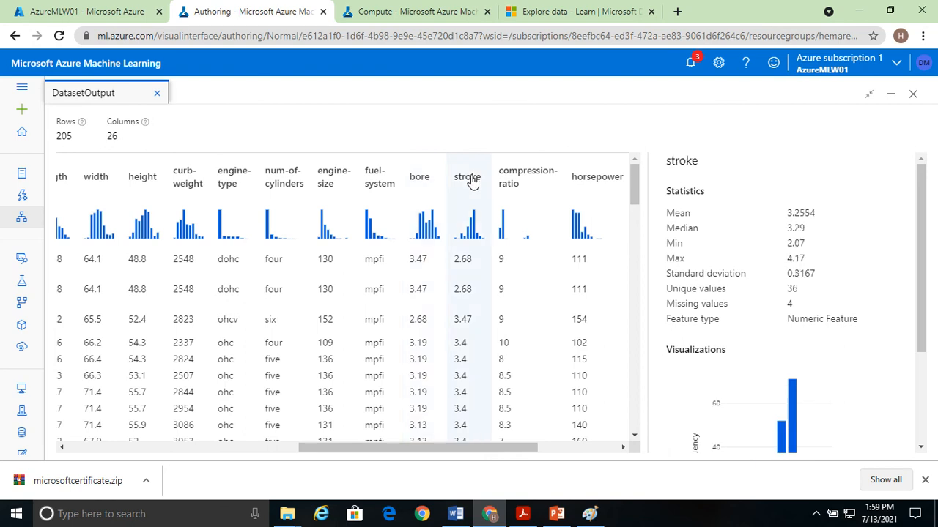
left_click(525, 183)
left_click(581, 183)
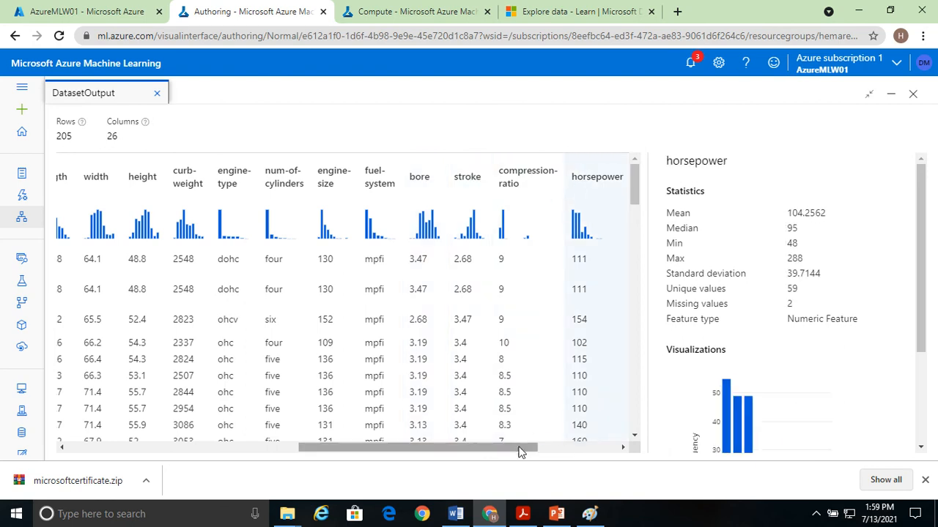
left_click_drag(523, 452, 654, 463)
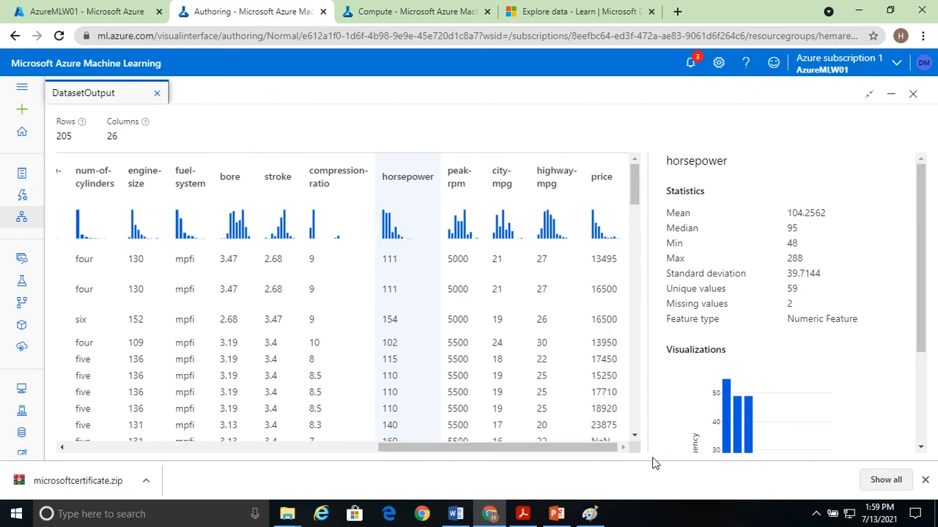
Read the Clean Missing Data instructions in the Explore data unit, return to the designer and close the dataset preview.
left_click(619, 12)
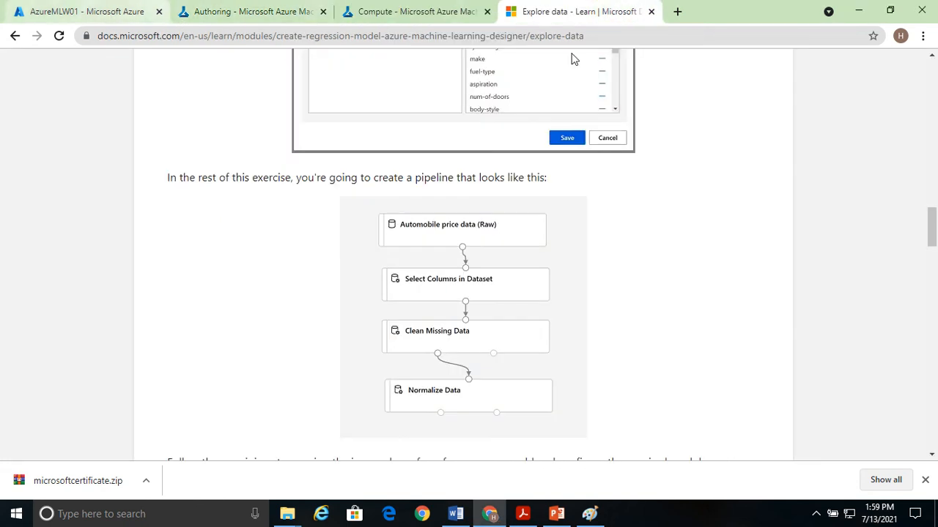
left_click_drag(930, 224, 932, 257)
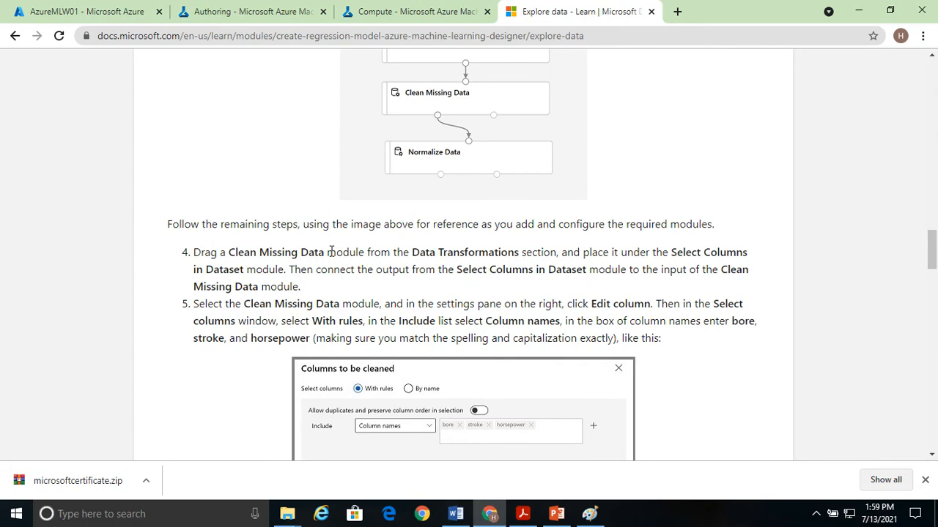
left_click(233, 11)
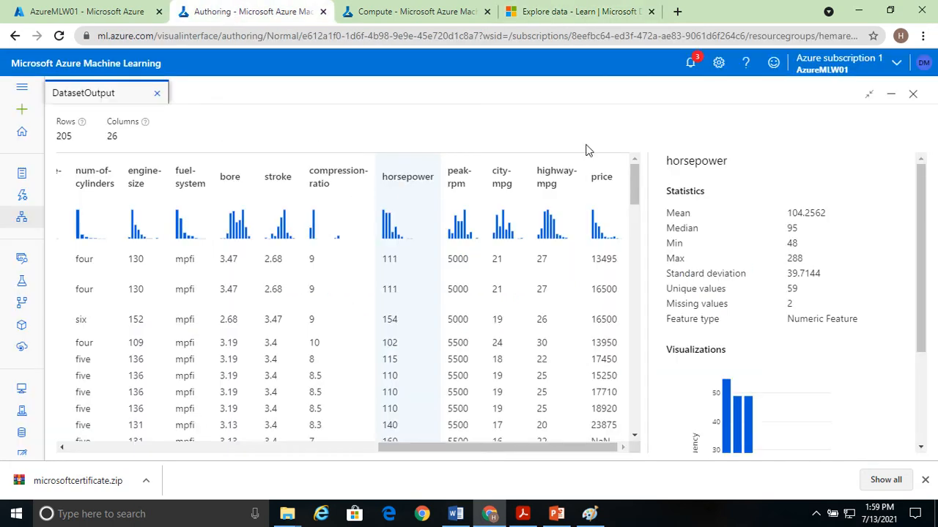
left_click(911, 95)
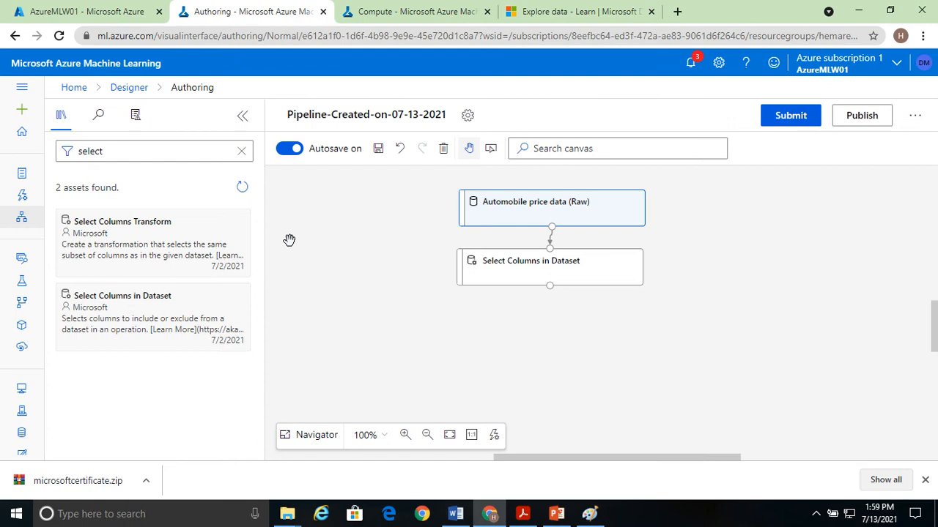
Find the Clean Missing Data module with the search "Clean" and place it below Select Columns in Dataset, connected to its output.
left_click(150, 153)
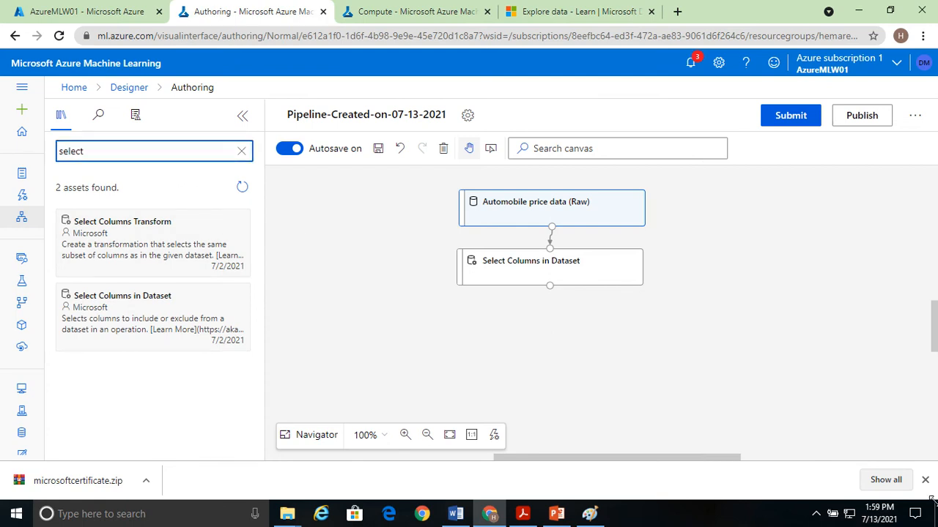
key("BackSpace")
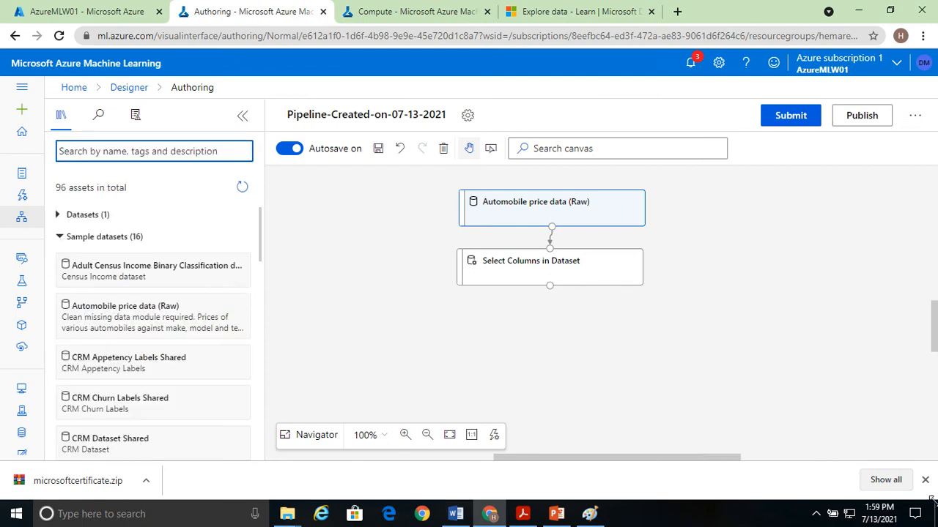
type("M")
key("BackSpace")
type("Clean")
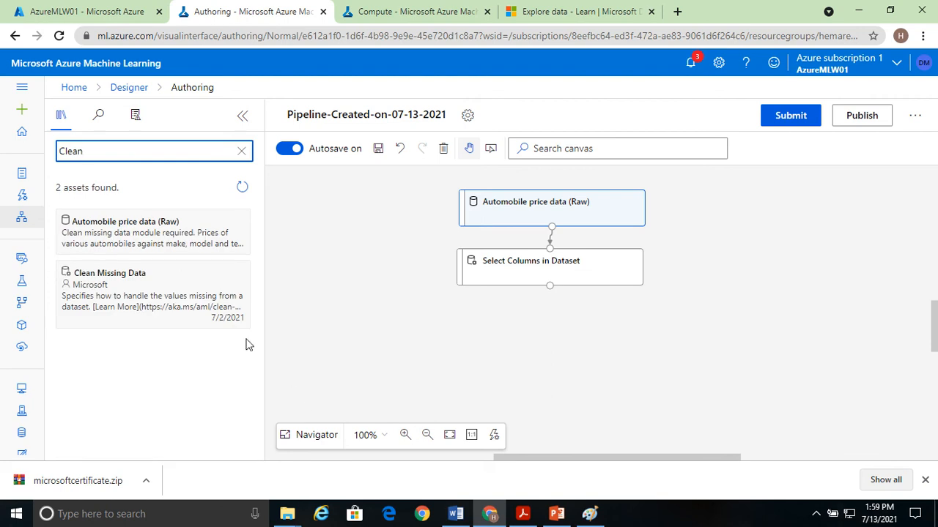
left_click_drag(198, 301, 545, 322)
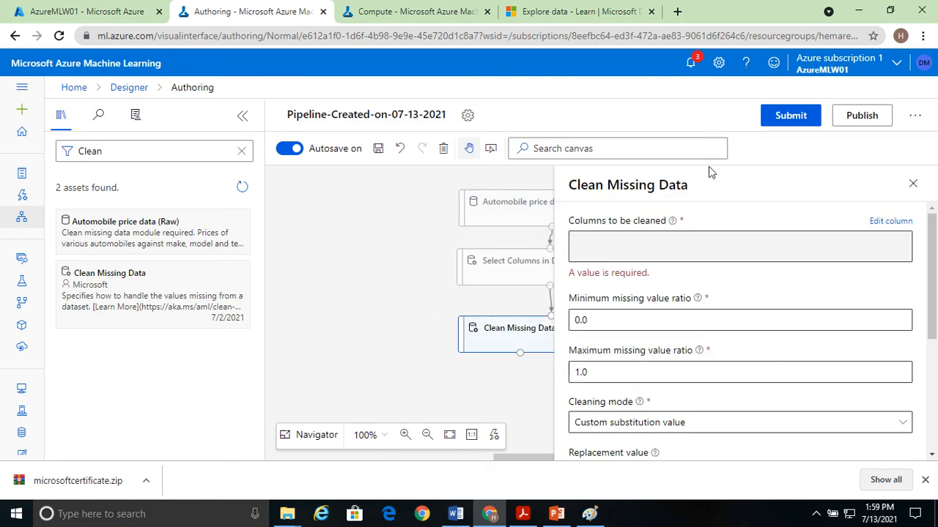
Choose the columns to be cleaned by name in Clean Missing Data, adding num-of-doors, bore and stroke.
left_click(878, 222)
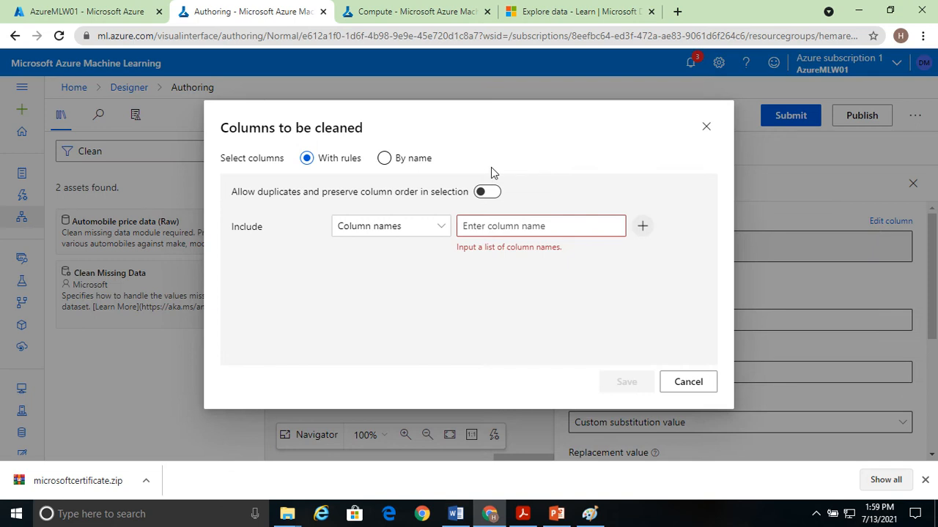
left_click(420, 158)
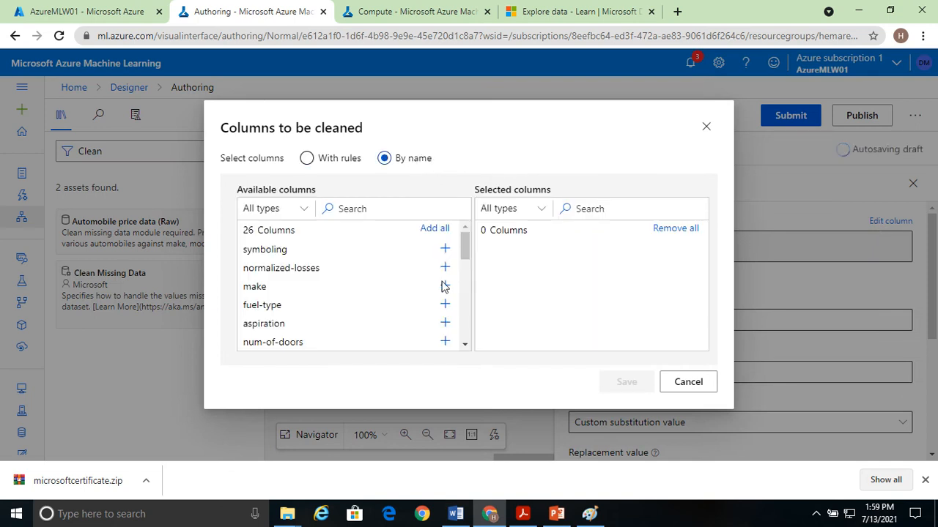
left_click(444, 342)
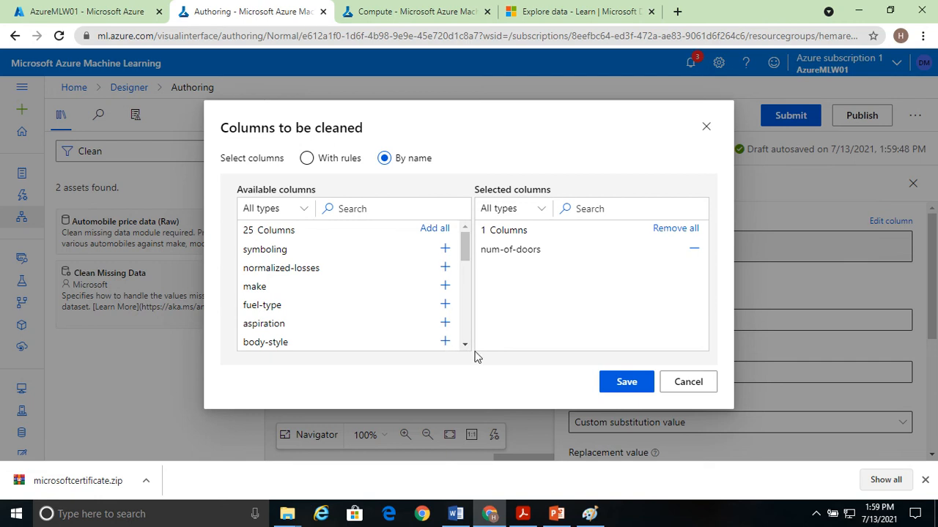
left_click(466, 345)
left_click(465, 344)
left_click(465, 344)
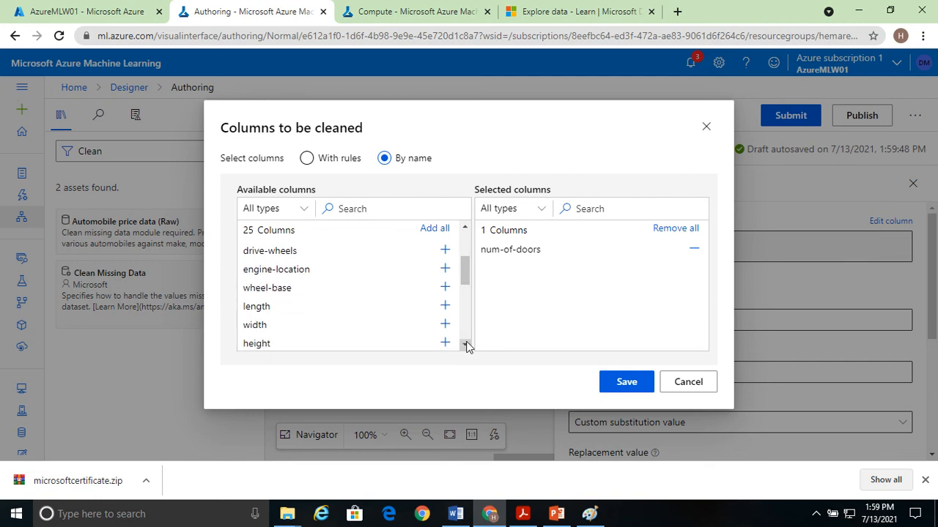
left_click(466, 345)
left_click(465, 344)
left_click(465, 344)
left_click(466, 344)
left_click(465, 344)
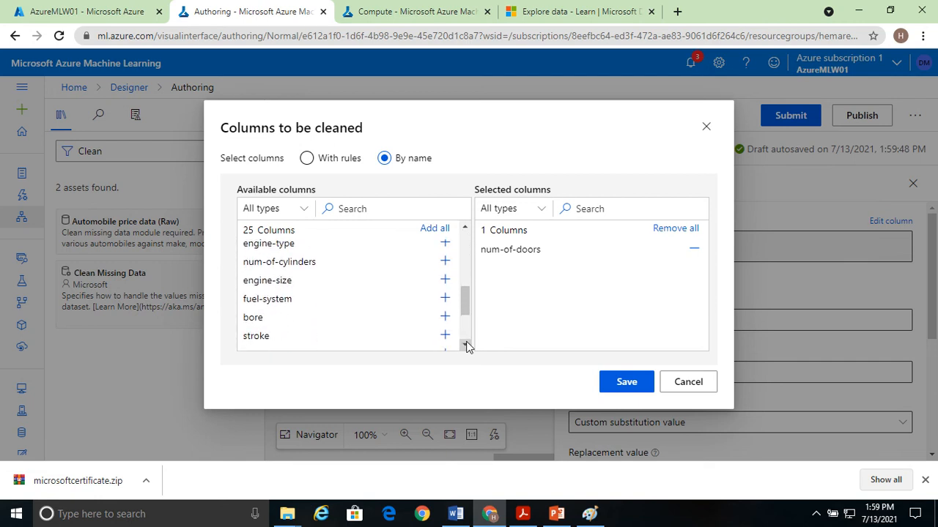
left_click(444, 317)
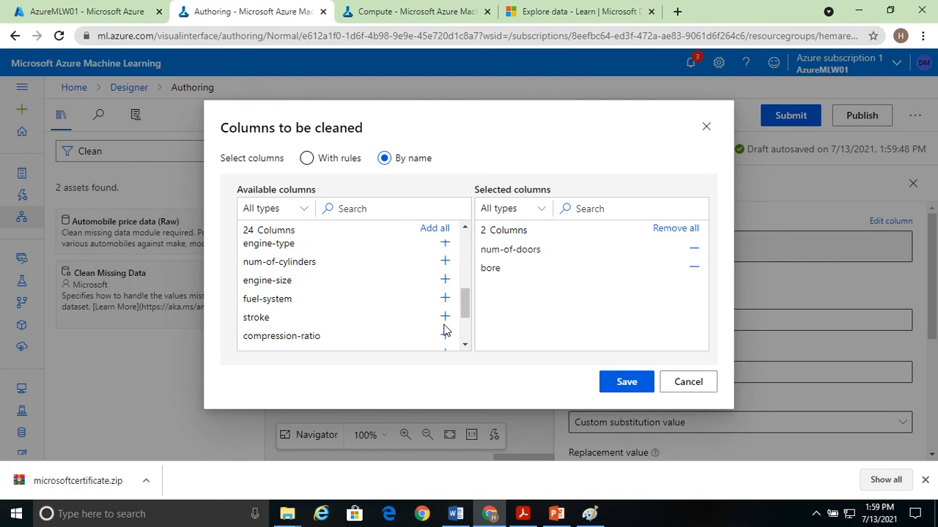
left_click(443, 319)
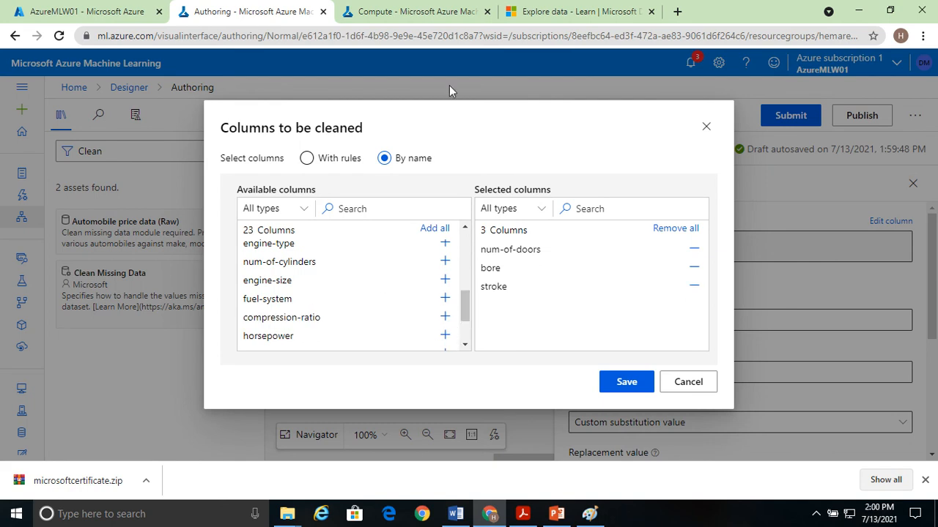
Check the columns to be cleaned in the Explore data unit, add horsepower to the selected columns and save the selection.
mouse_move(421, 5)
left_click(380, 44)
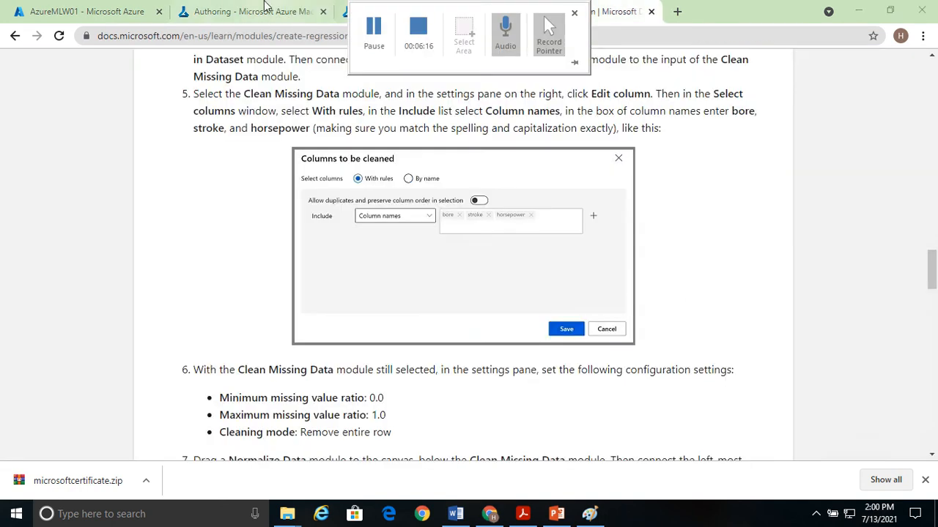
left_click(242, 11)
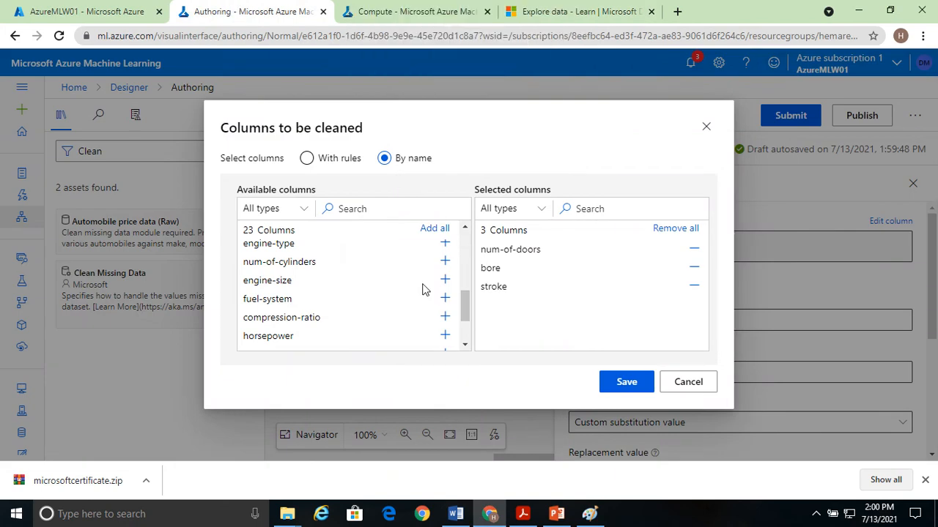
left_click(446, 336)
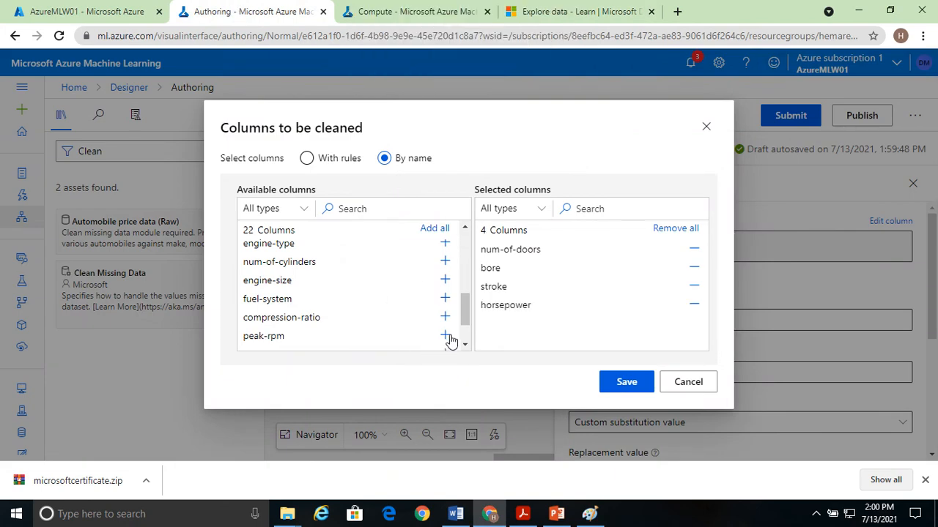
left_click(623, 384)
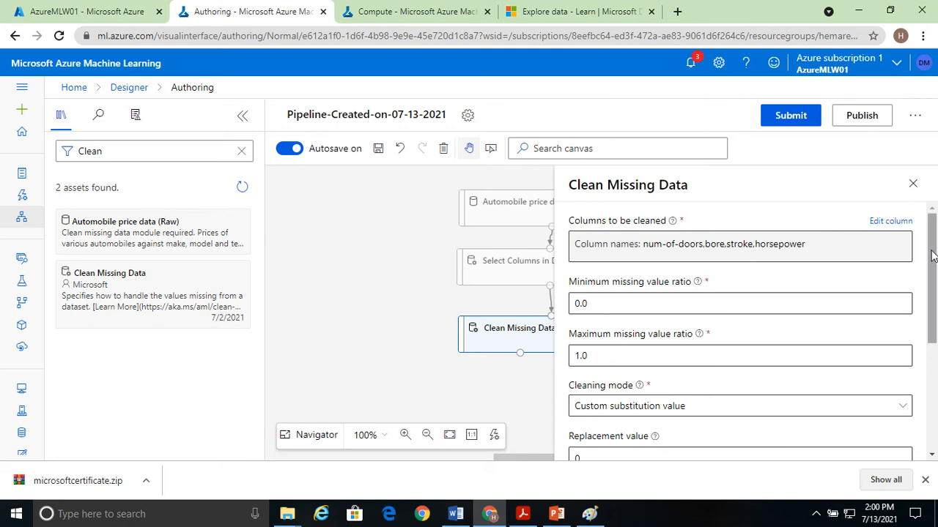
Set the Clean Missing Data cleaning mode to Replace with mode and close the module's settings.
left_click_drag(933, 257, 932, 335)
left_click(647, 254)
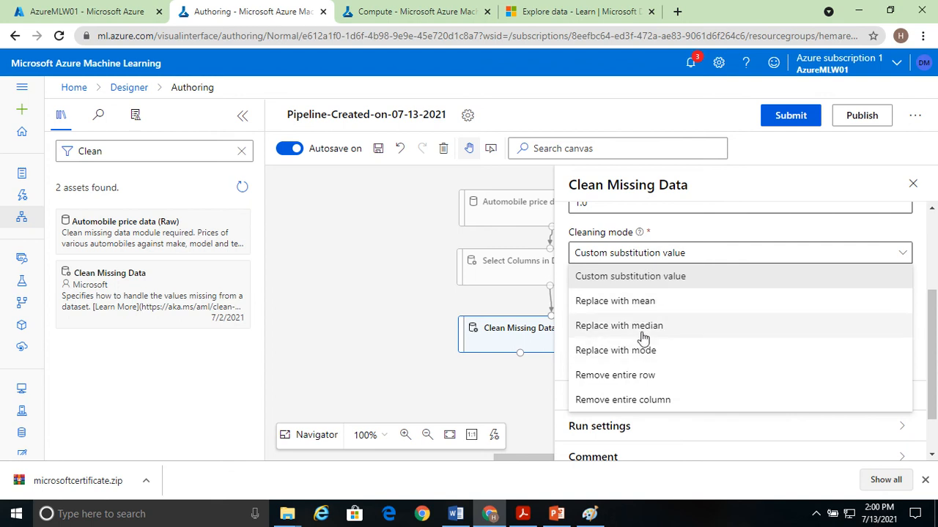
left_click(641, 358)
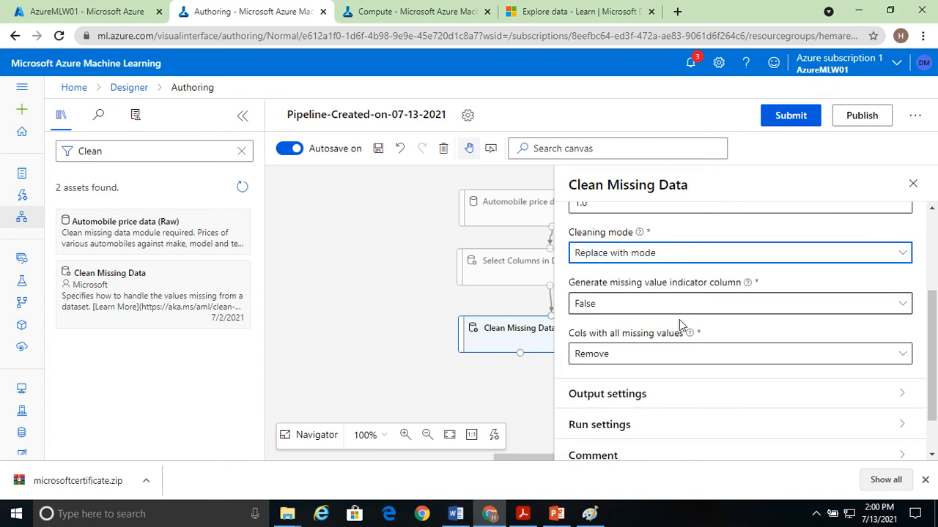
scroll(903, 355, "down", 1)
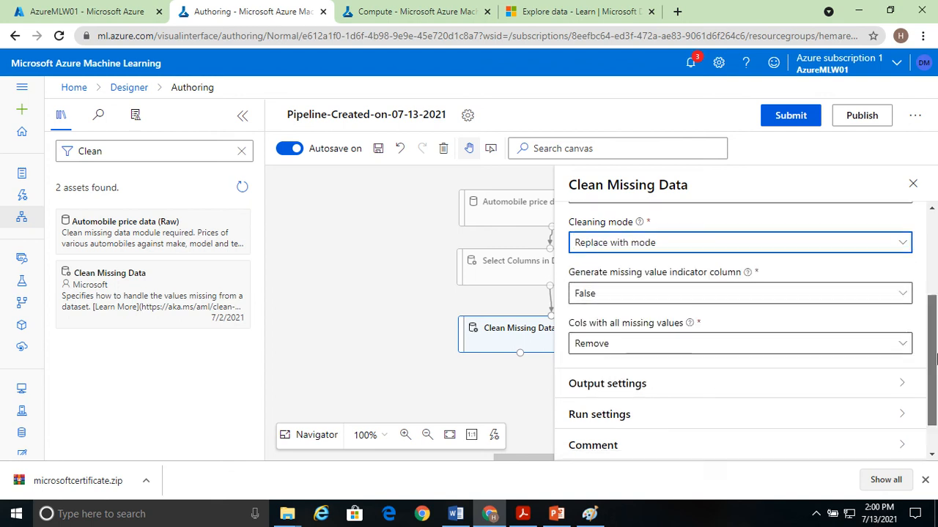
left_click(912, 185)
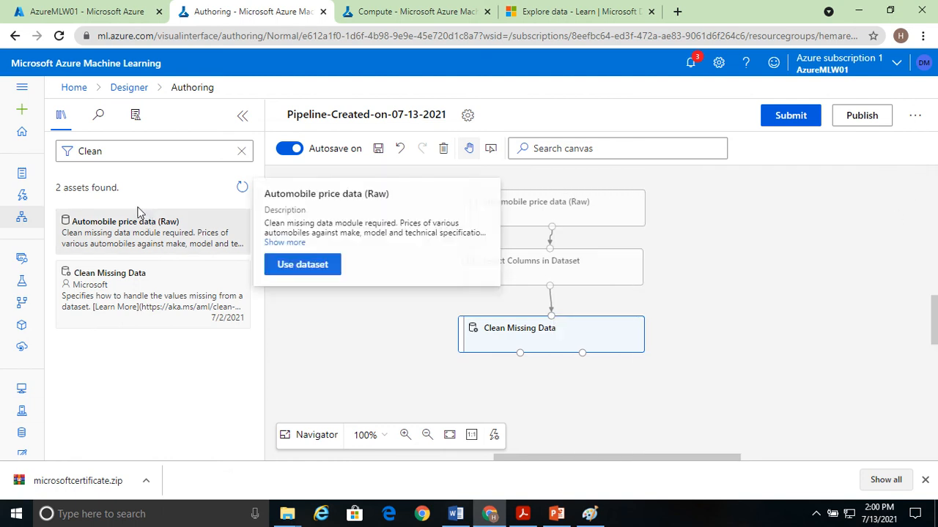
Read the Normalize Data instructions and column list in the Explore data unit and return to the designer.
left_click(551, 11)
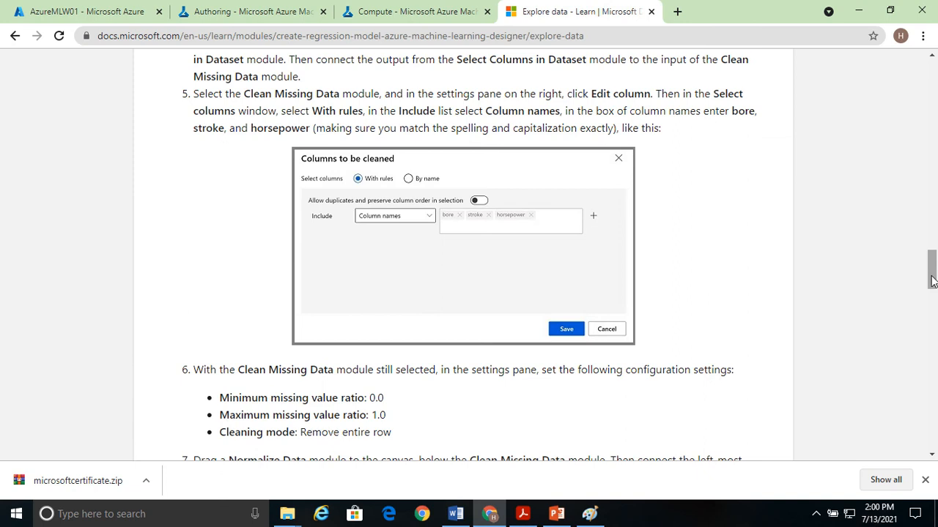
left_click_drag(932, 280, 932, 319)
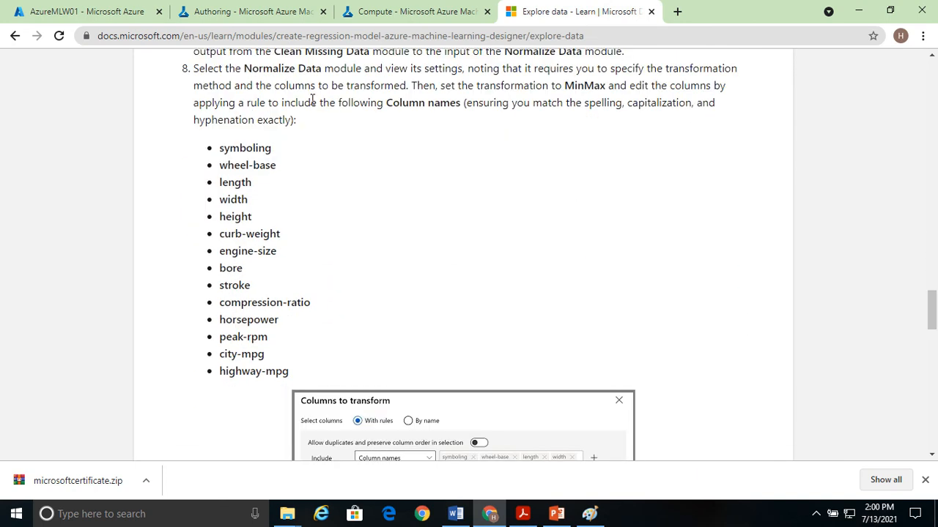
left_click_drag(243, 71, 328, 74)
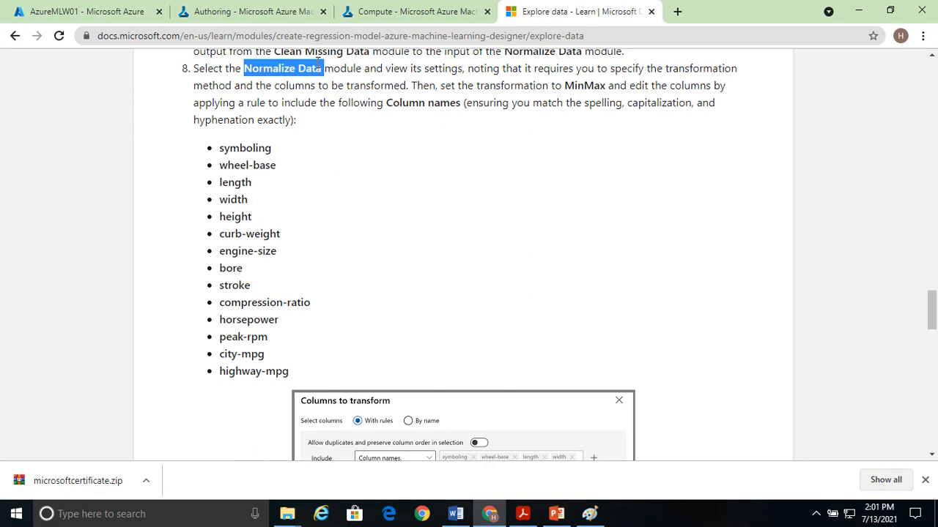
left_click(245, 11)
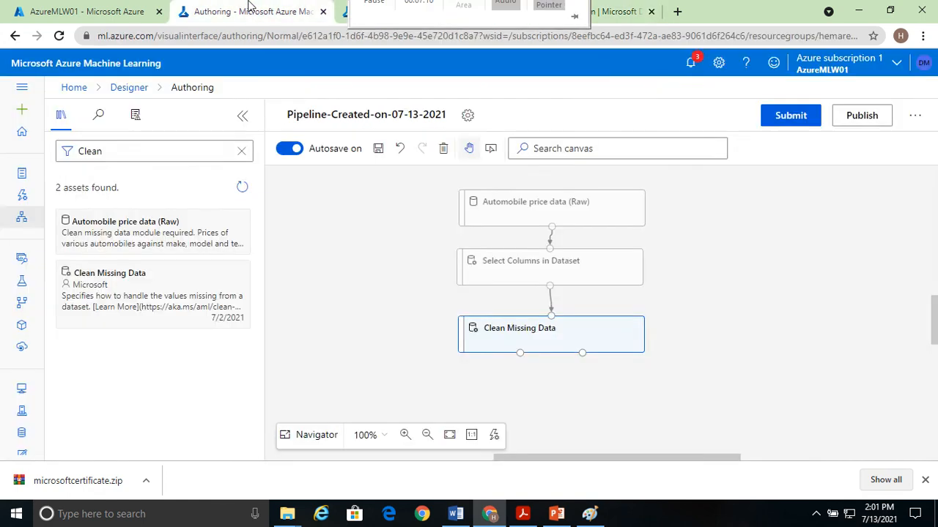
Find the Normalize Data module in the asset library and place it on the canvas below Clean Missing Data.
left_click(189, 151)
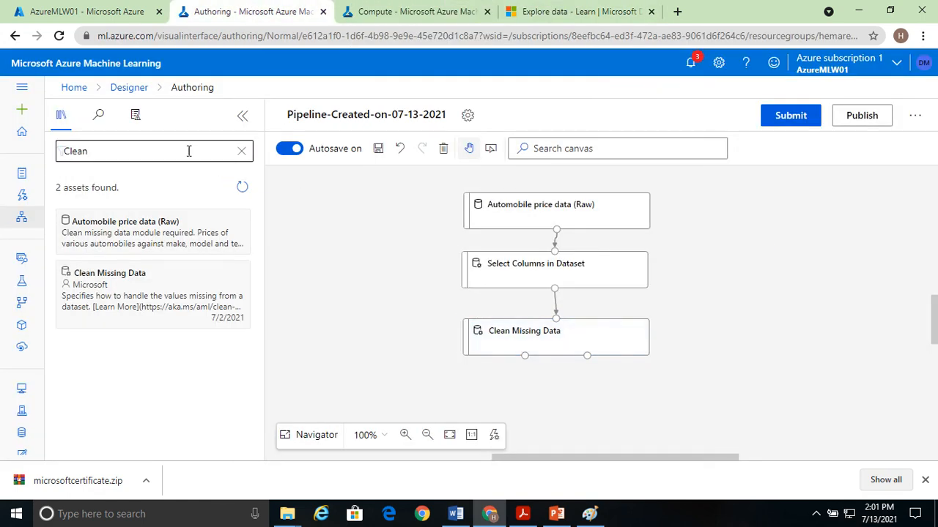
key("BackSpace")
key("BackSpace")
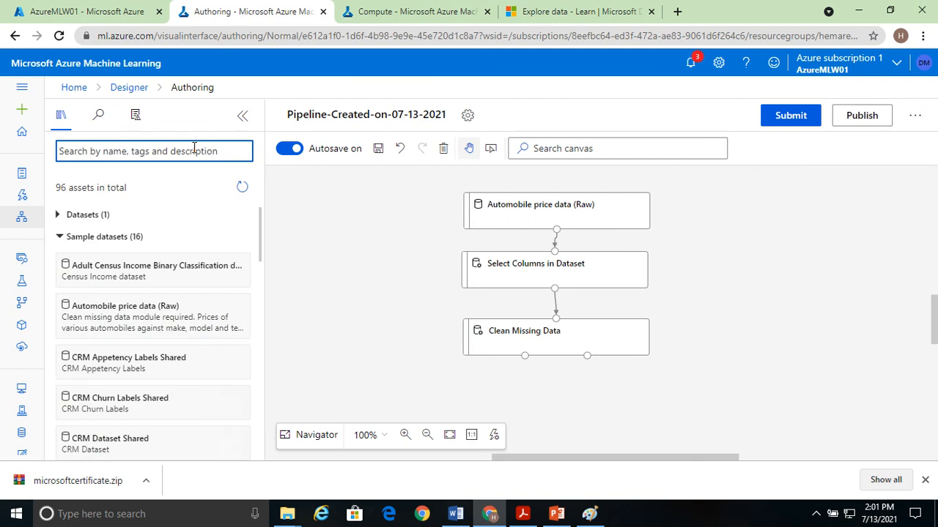
type("normali")
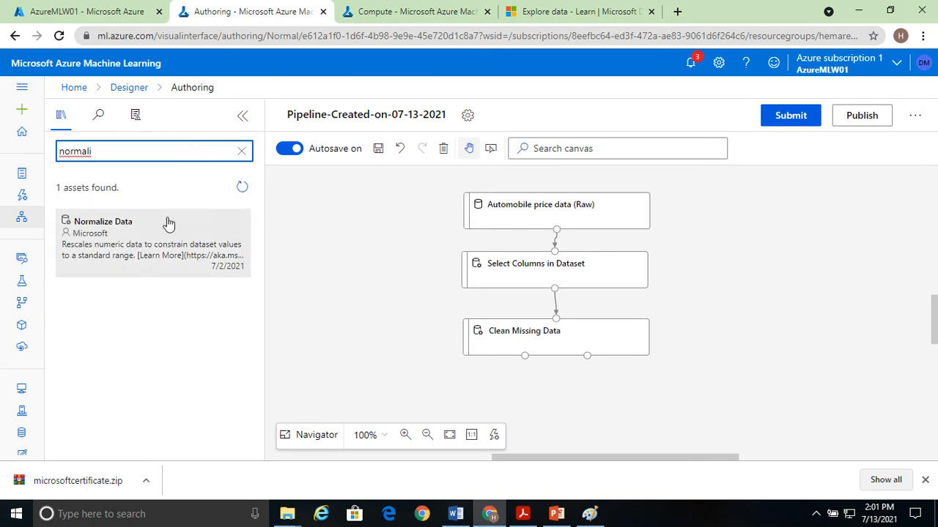
left_click_drag(168, 224, 547, 397)
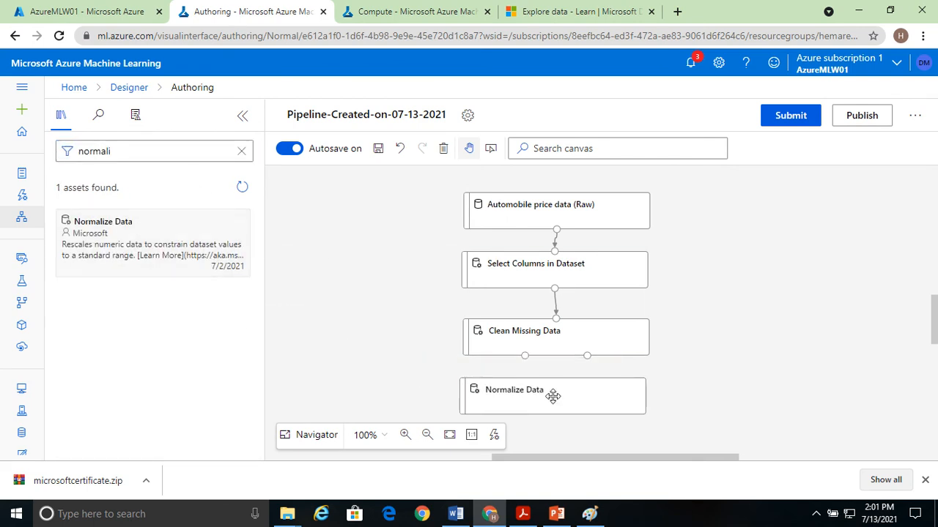
left_click(555, 396)
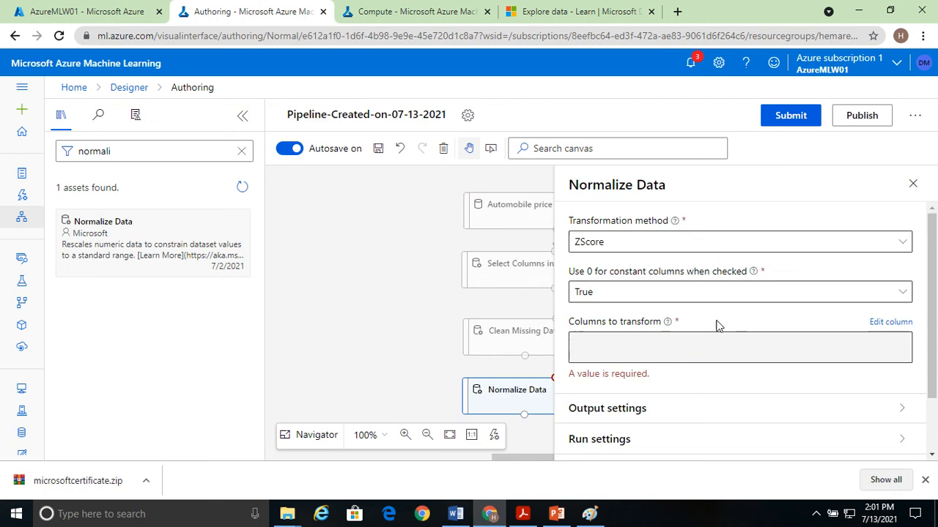
left_click(913, 184)
Connect the Cleaned dataset output of Clean Missing Data to the input of Normalize Data.
scroll(936, 353, "down", 1)
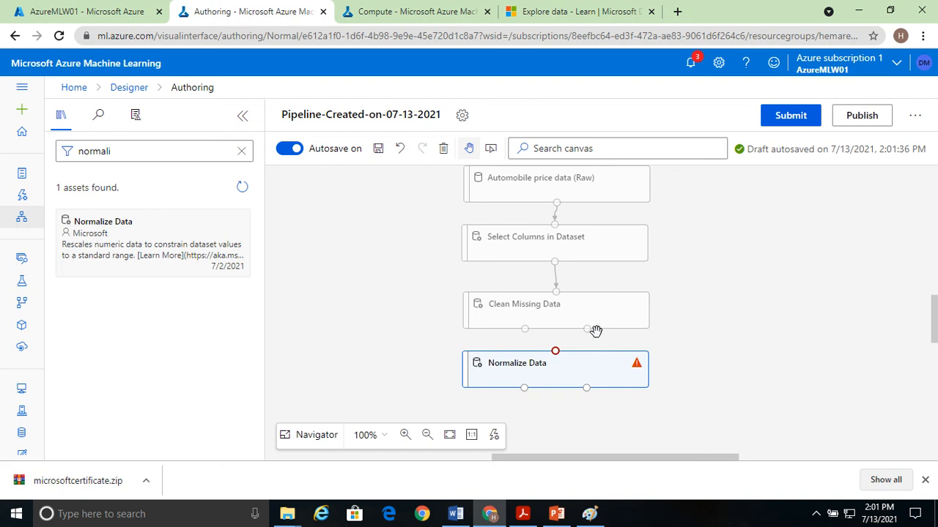
left_click_drag(586, 330, 555, 362)
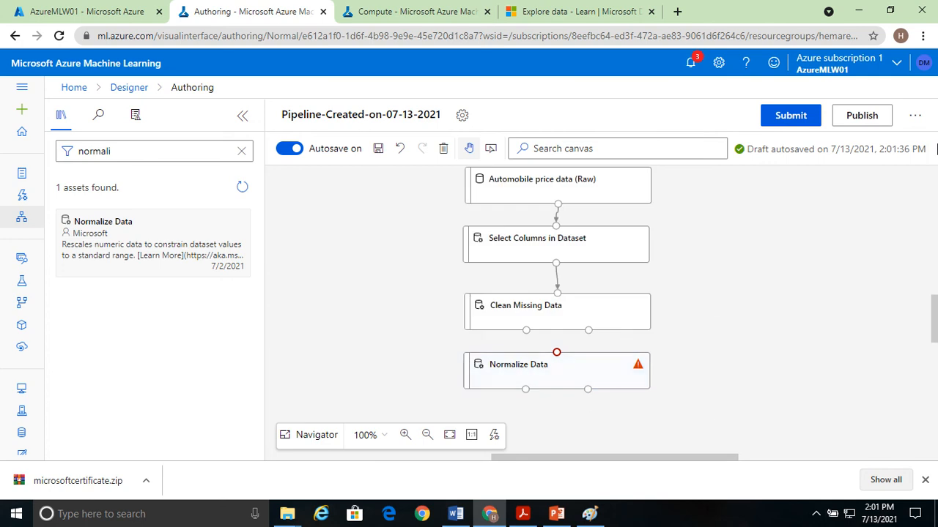
left_click_drag(838, 335, 782, 241)
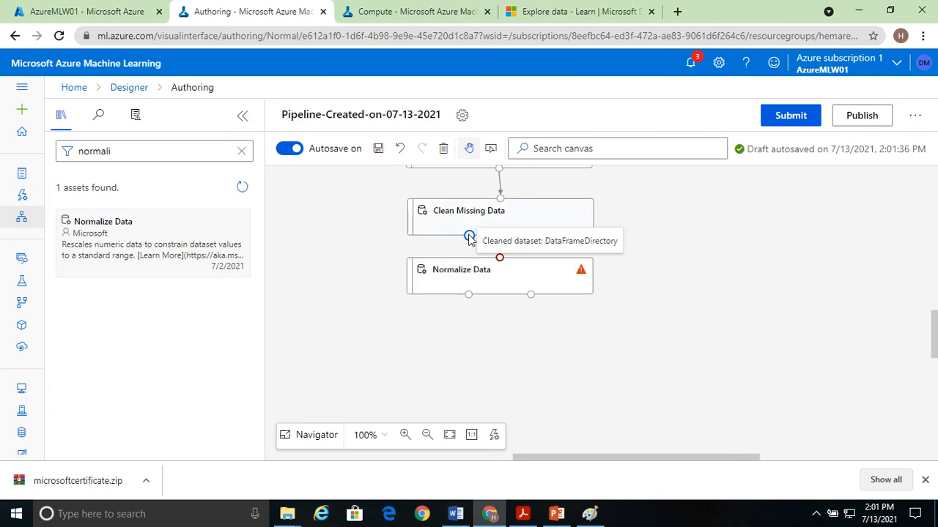
left_click_drag(469, 235, 500, 257)
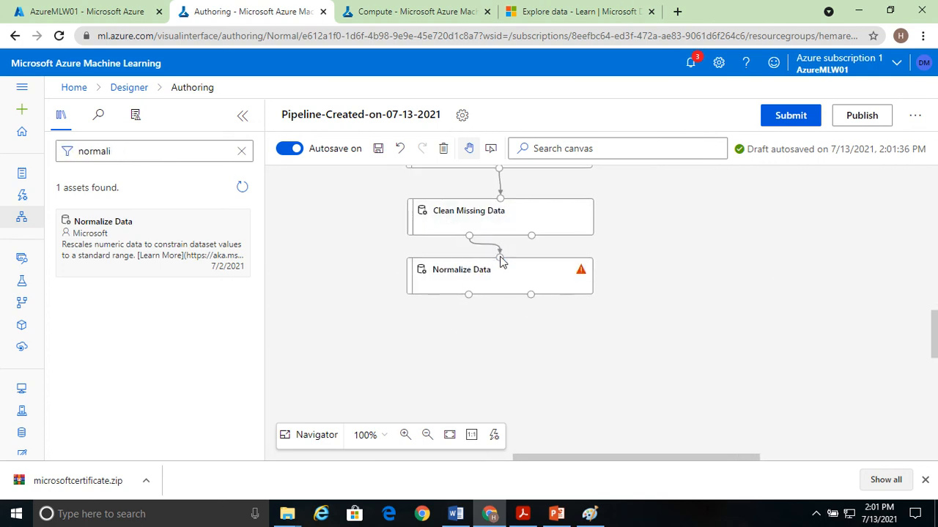
Choose the columns to transform in Normalize Data by name, adding all columns and removing normalized-losses.
left_click(561, 281)
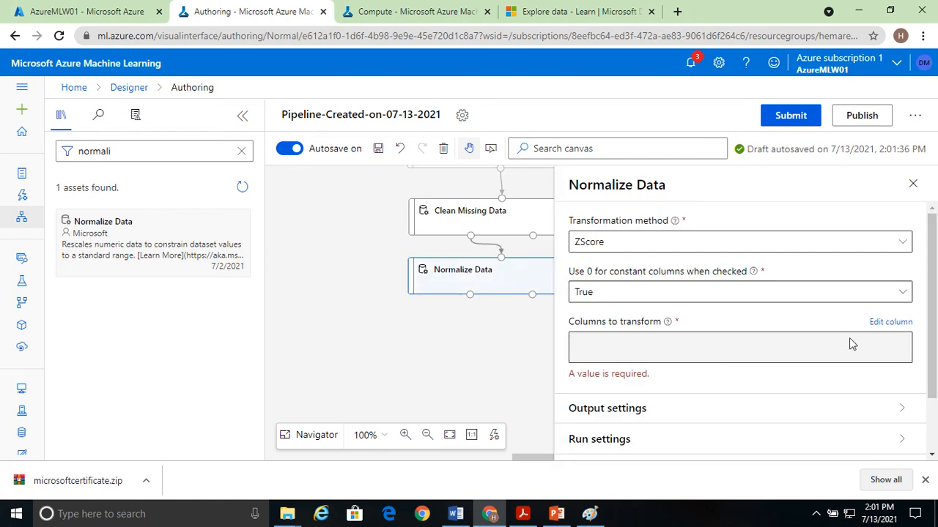
left_click(890, 322)
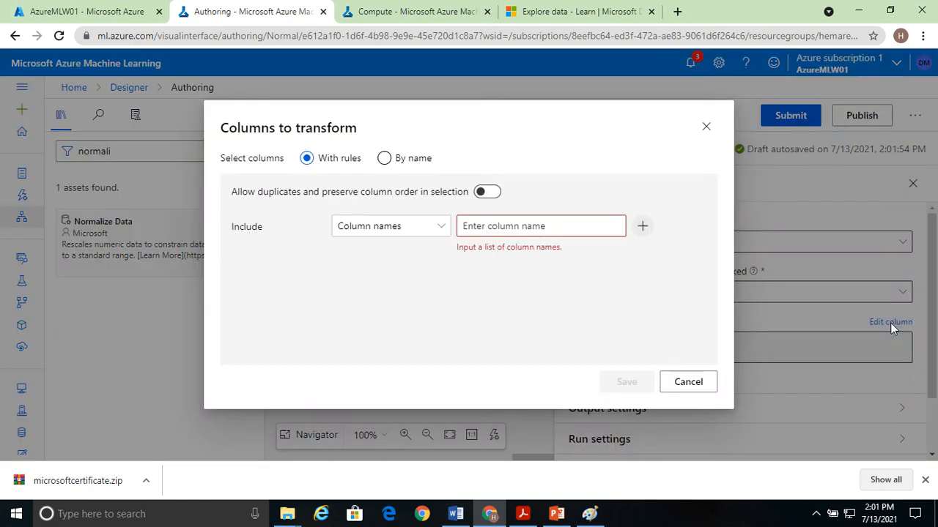
left_click(384, 160)
left_click(436, 230)
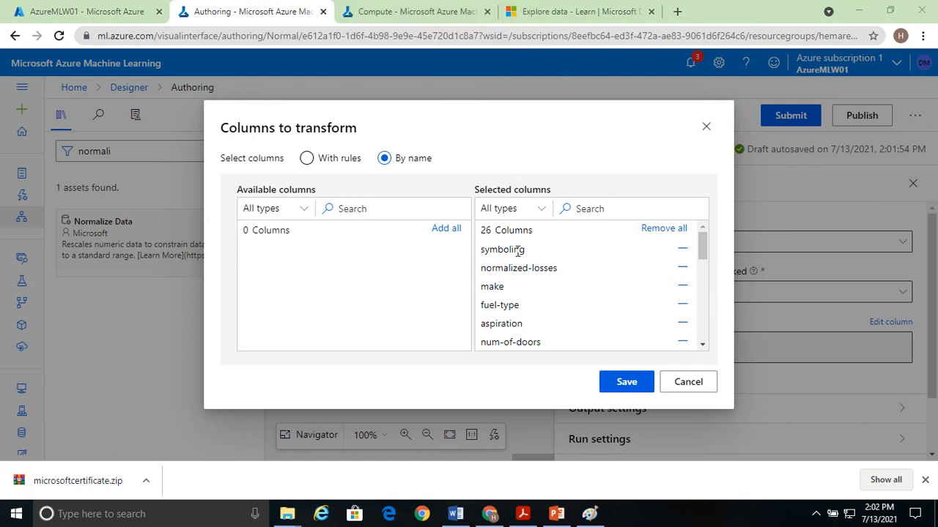
left_click(682, 268)
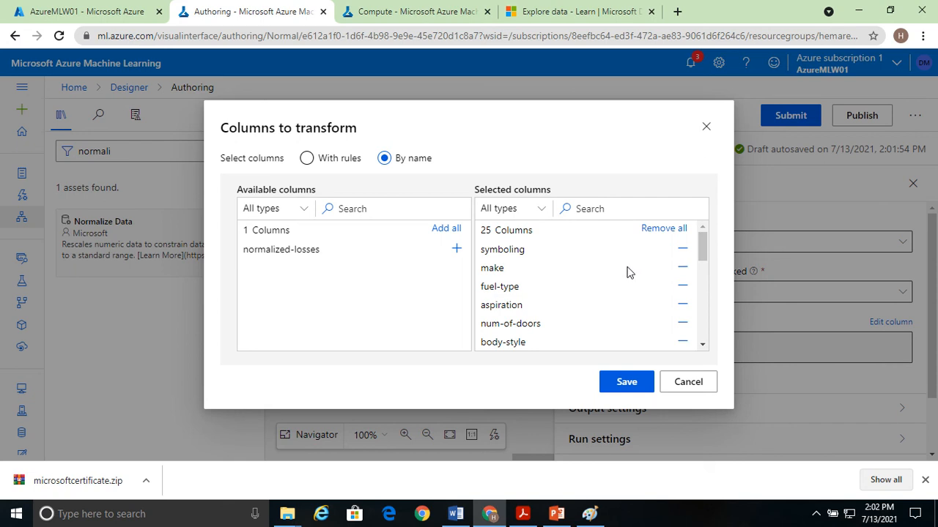
Keep only symboling, wheel-base, length, width, height, curb-weight, engine-size, bore, stroke, compression-ratio, horsepower, peak-rpm, city-mpg and highway-mpg selected, save, and close the module's settings.
mouse_move(378, 8)
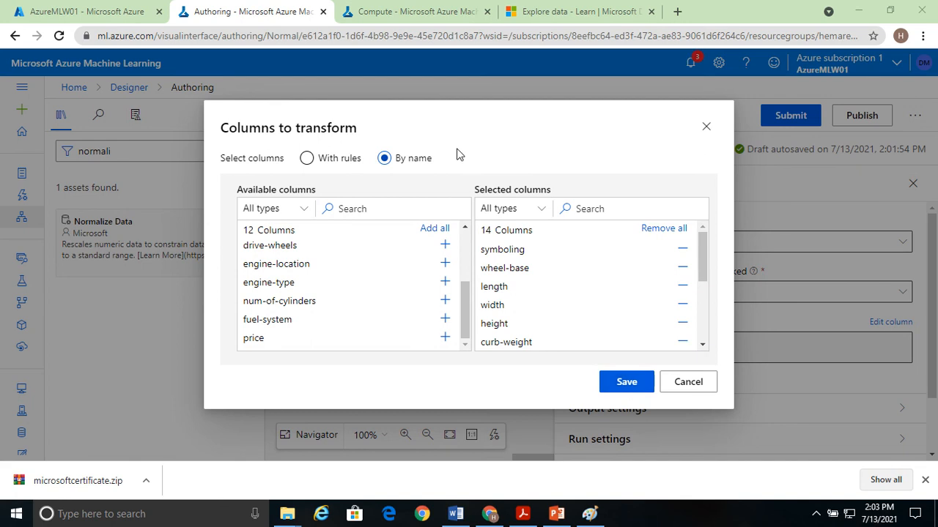
left_click(614, 384)
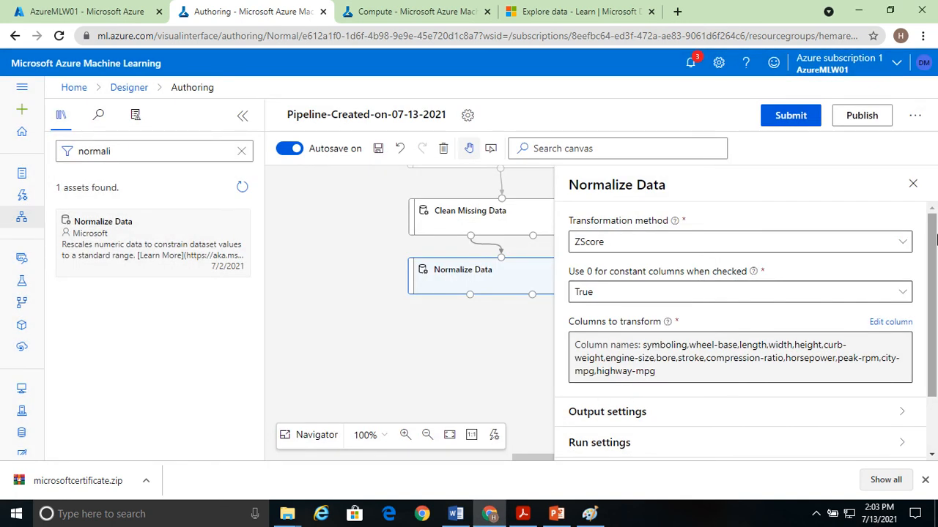
scroll(898, 262, "down", 2)
left_click(913, 184)
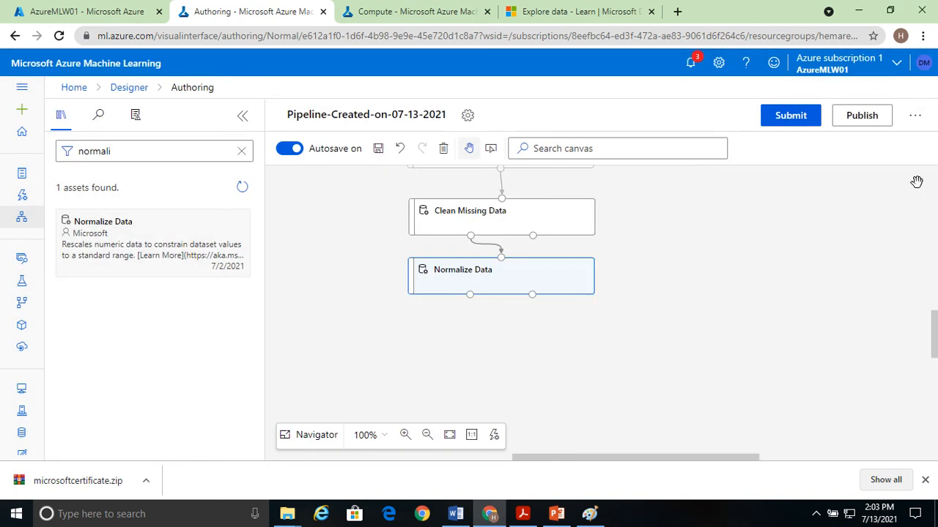
left_click(626, 328)
mouse_move(371, 6)
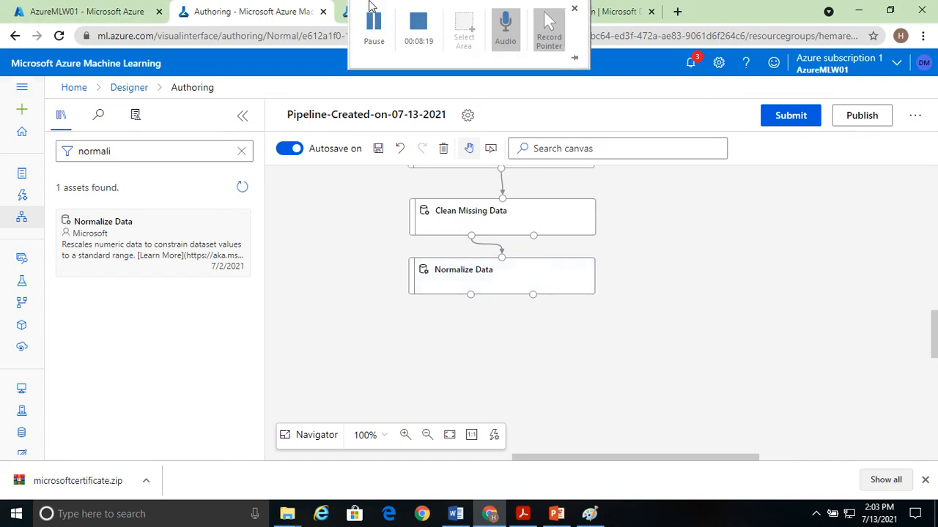
left_click(369, 39)
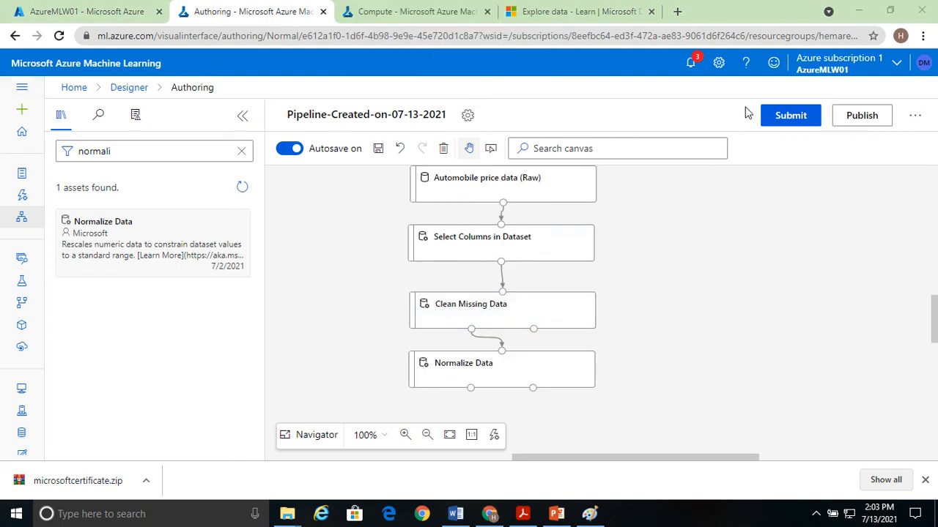
Submit the pipeline run under a new experiment named automexp1.
left_click(780, 120)
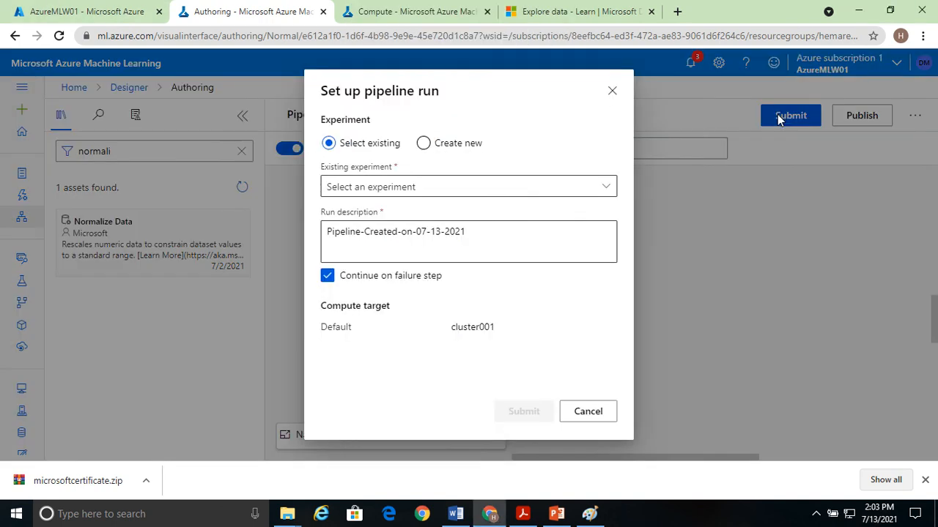
left_click(442, 146)
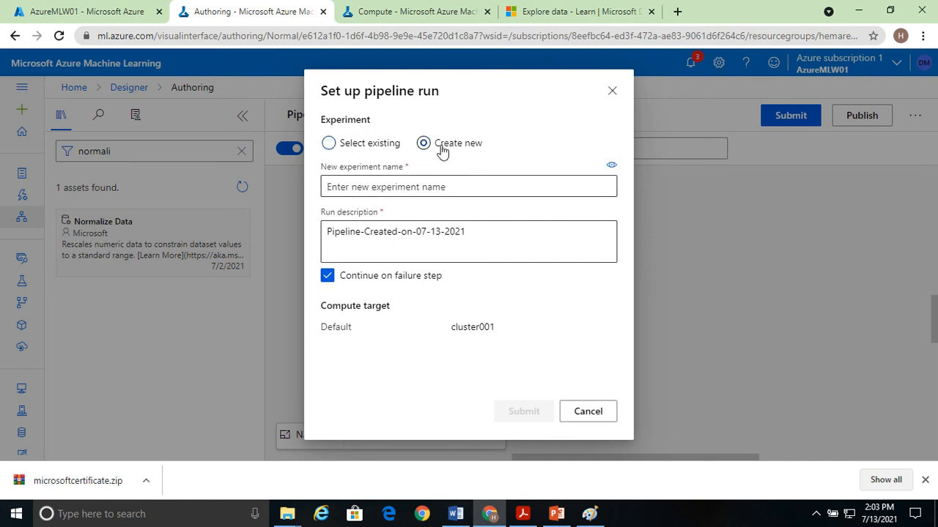
left_click(356, 188)
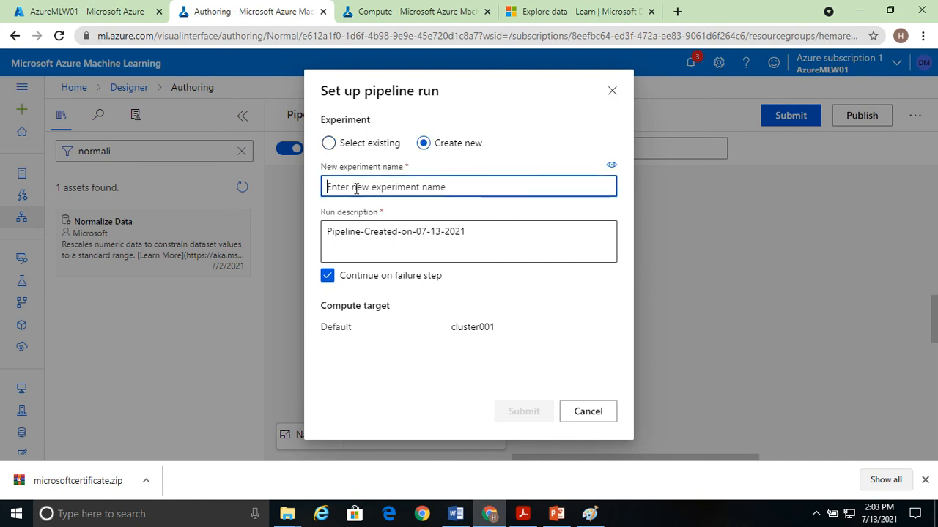
type("automexp1")
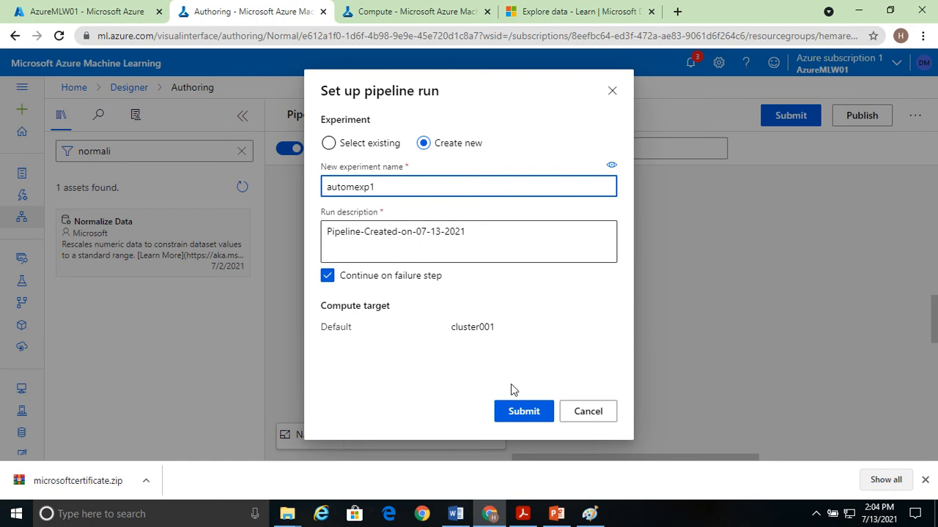
left_click(520, 416)
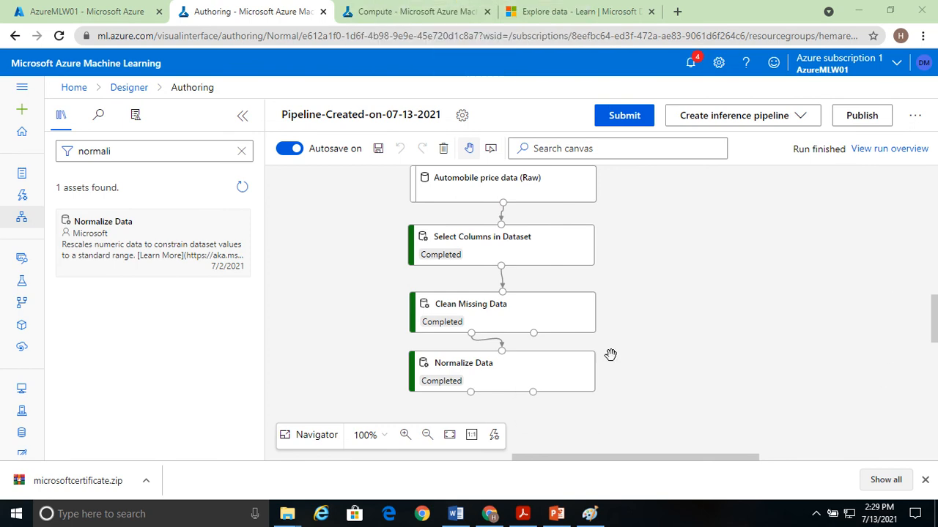
Preview the transformed dataset of Normalize Data in full size, examine its columns through to price, and close the preview.
right_click(535, 377)
mouse_move(505, 337)
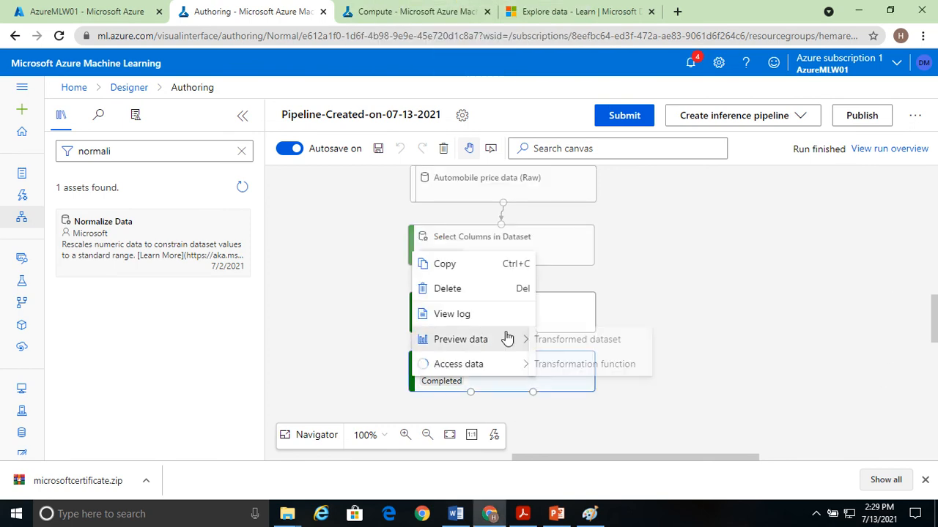
left_click(607, 346)
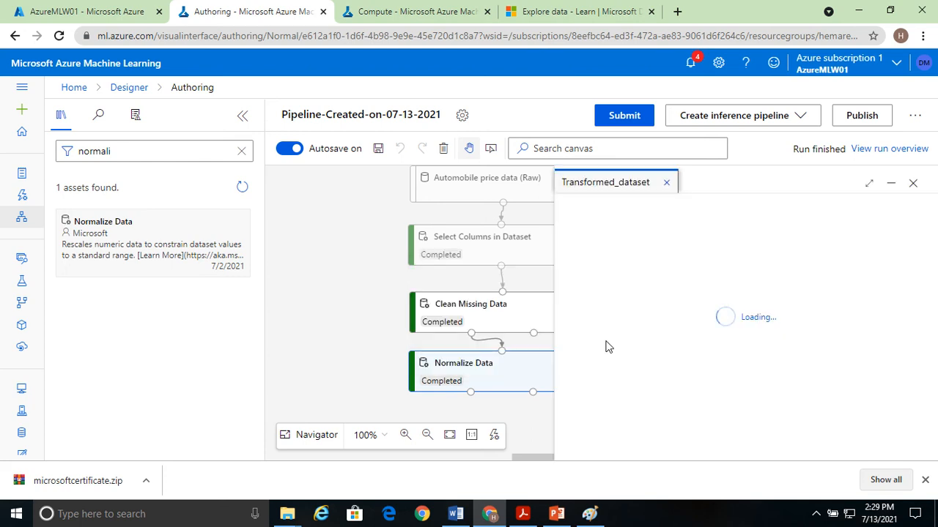
left_click(869, 183)
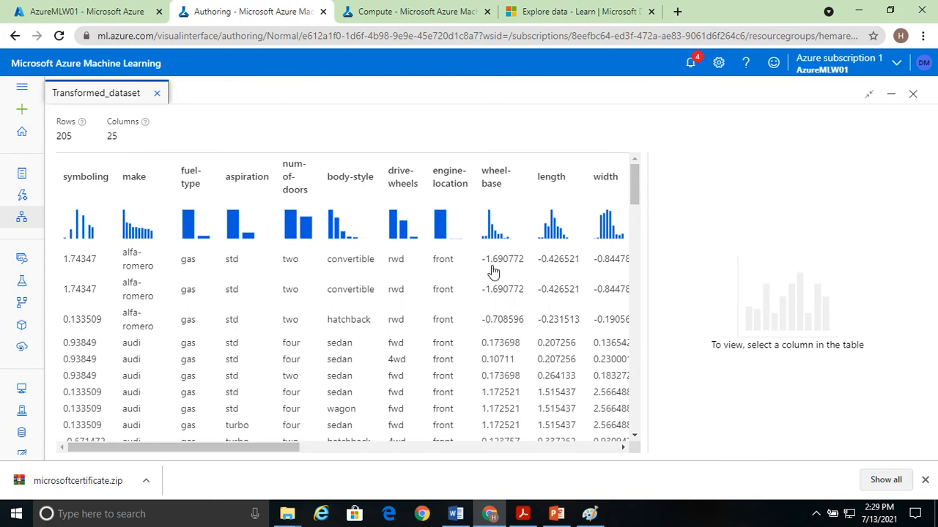
left_click_drag(272, 449, 547, 451)
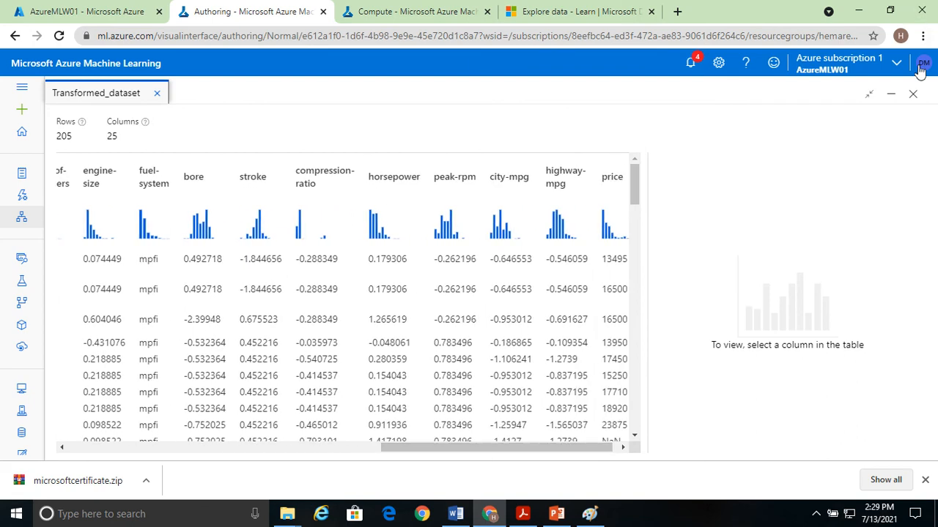
left_click(912, 98)
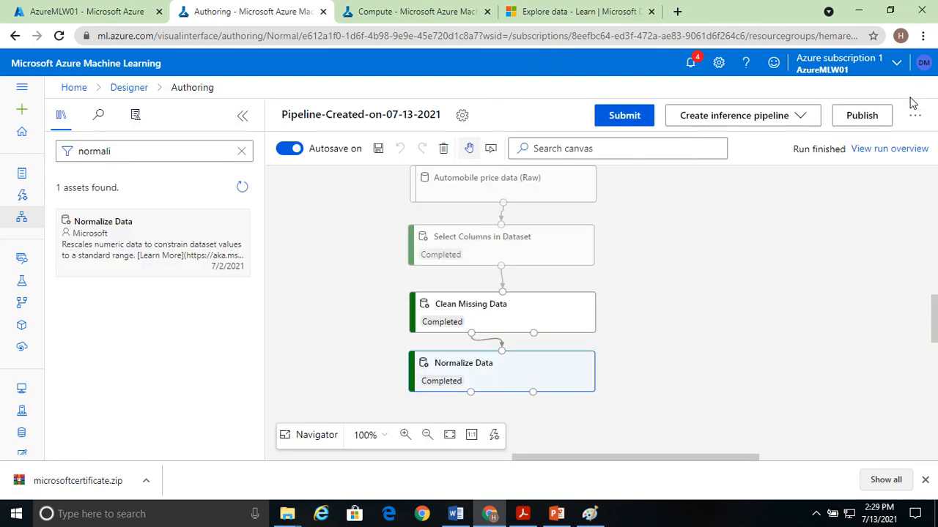
Add a Split Data module below Normalize Data and connect the transformed dataset output to its input.
left_click_drag(802, 351, 785, 209)
left_click(120, 151)
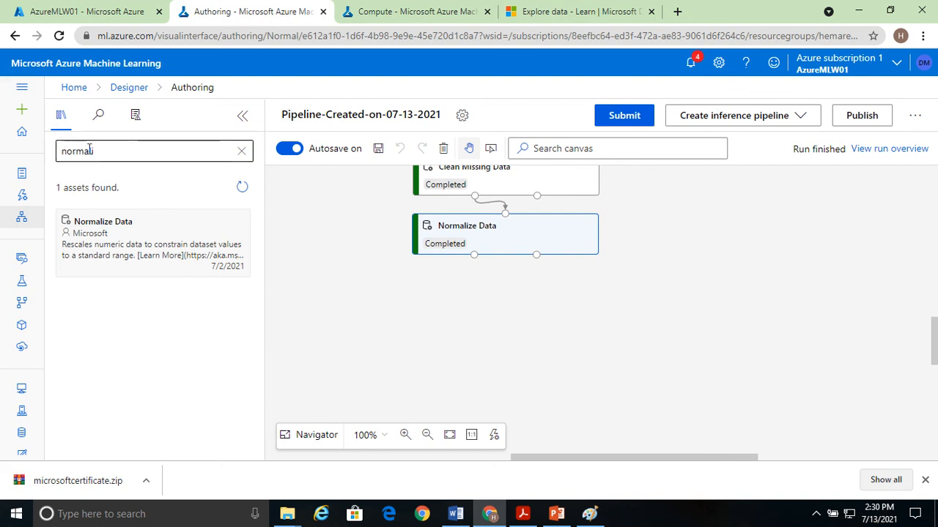
key("BackSpace")
key("BackSpace")
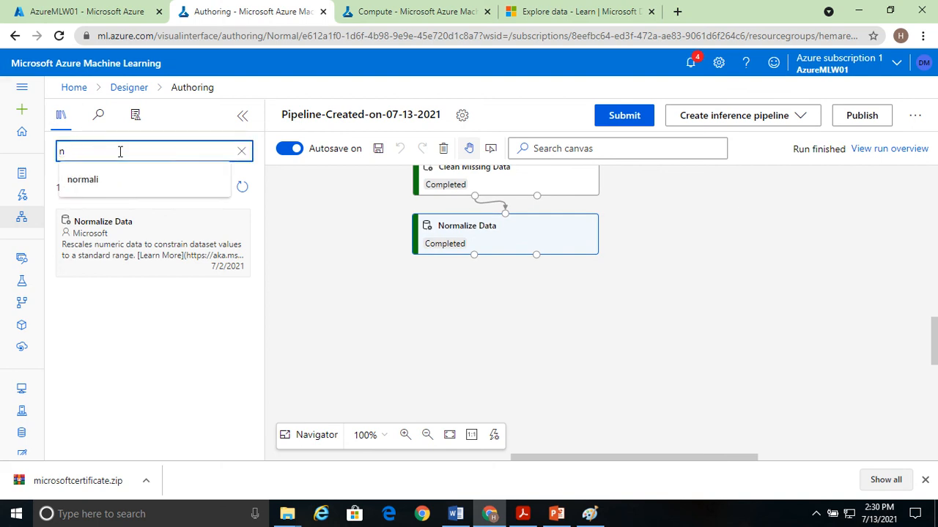
key("BackSpace")
type("split")
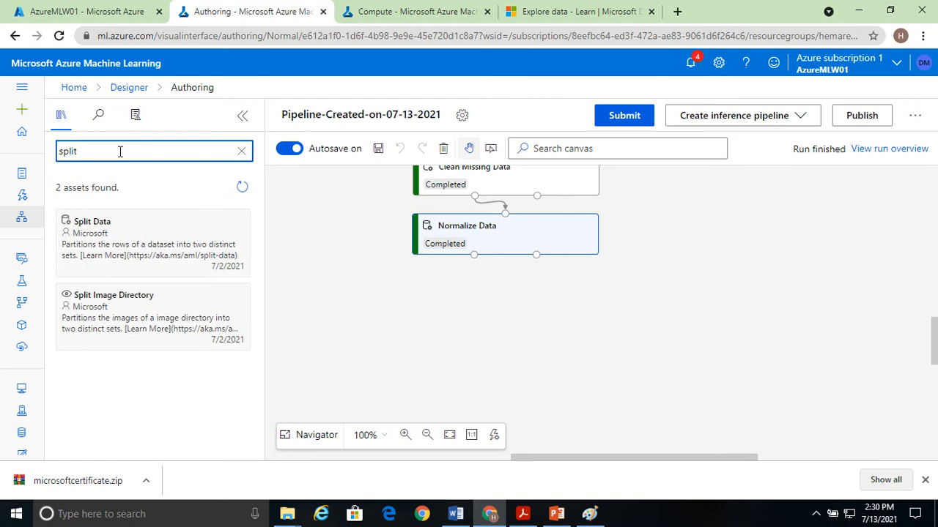
left_click_drag(126, 240, 527, 305)
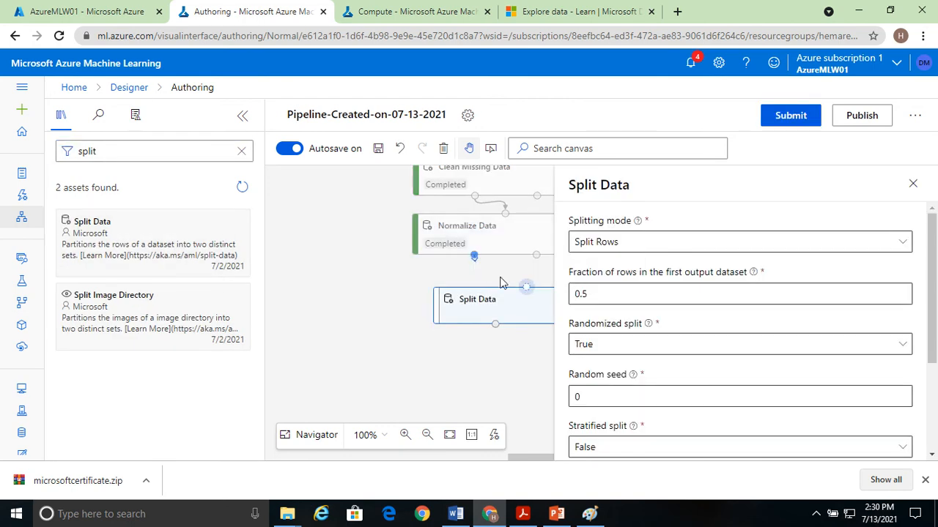
left_click_drag(474, 254, 530, 297)
left_click(912, 184)
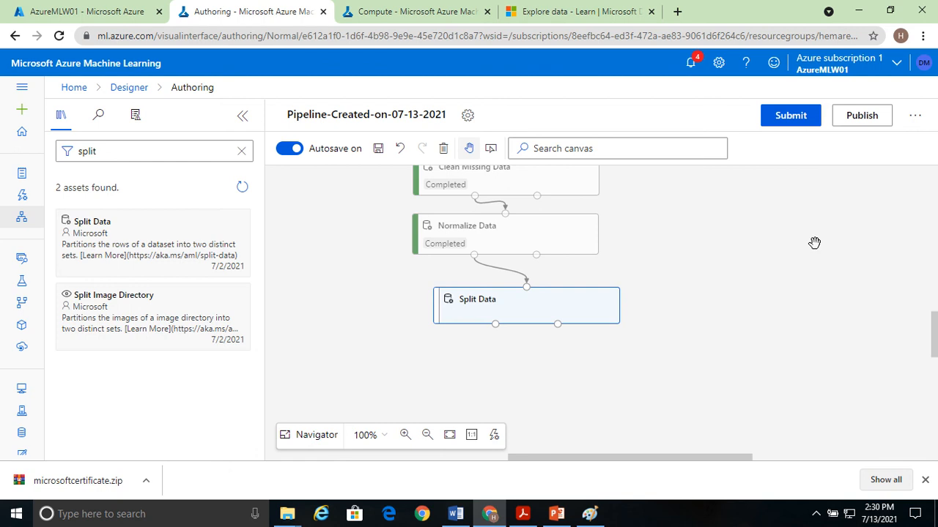
Set the fraction of rows in the first output dataset of Split Data to 0.7.
left_click(579, 317)
left_click(608, 295)
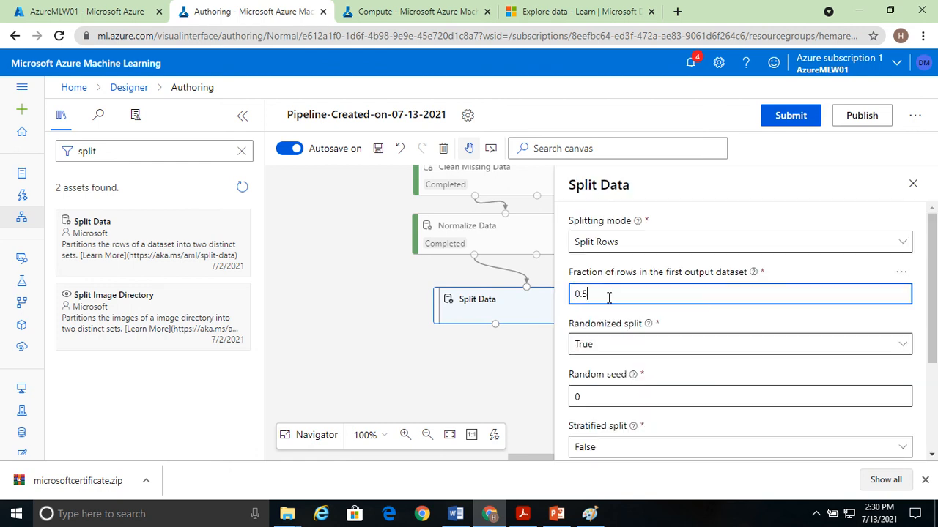
type(".")
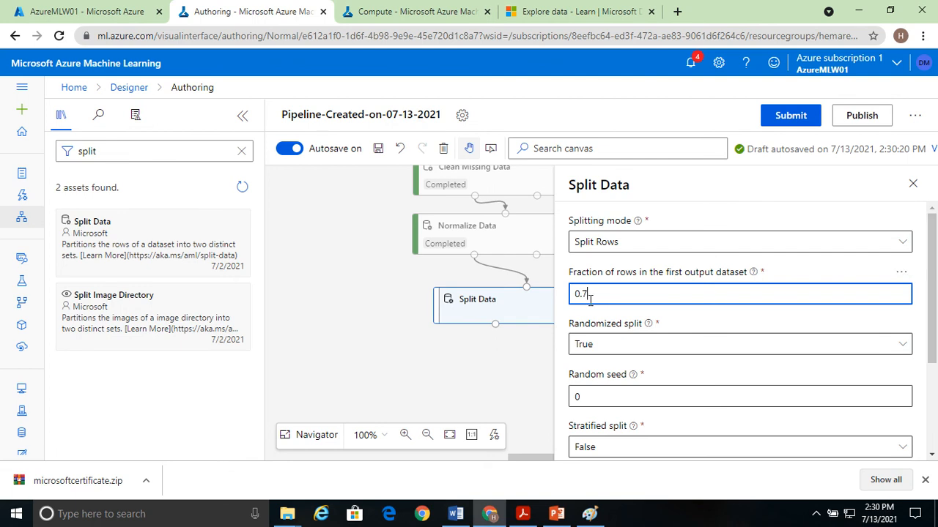
Set the random seed of the Split Data module to 123.
scroll(806, 293, "down", 1)
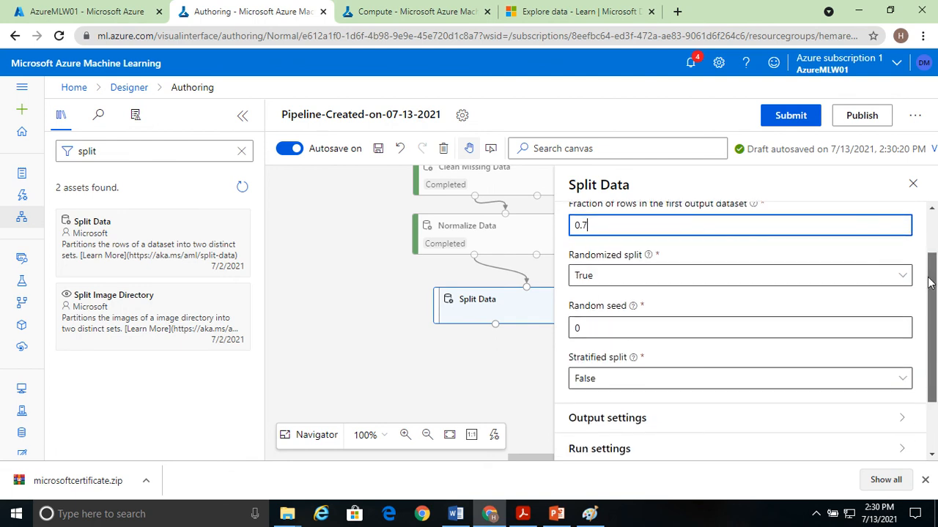
left_click(615, 330)
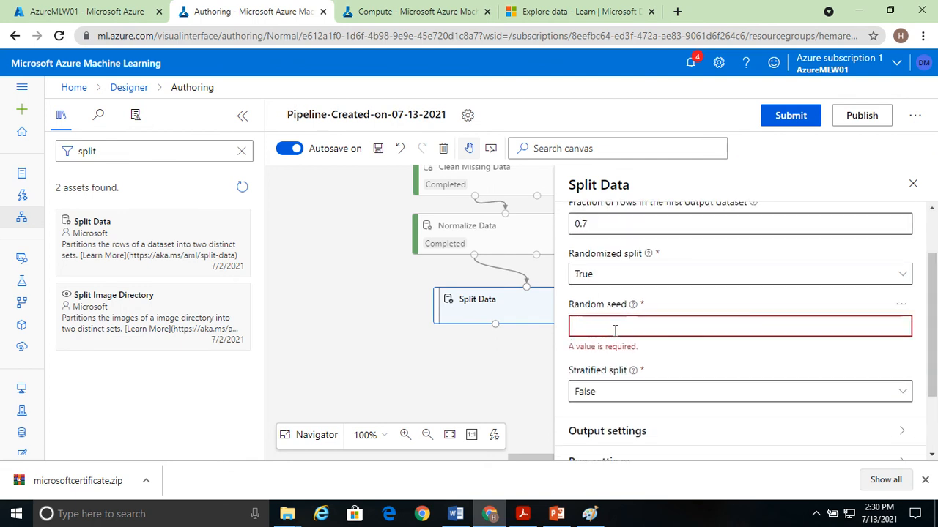
type("123")
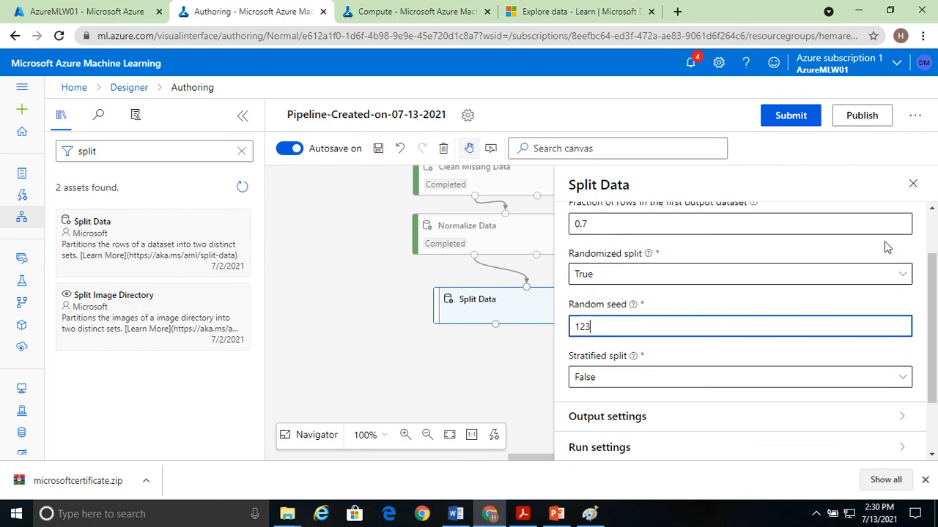
Set Stratified split to True for Split Data with price as the stratification key column, and close its settings.
left_click_drag(932, 318, 929, 375)
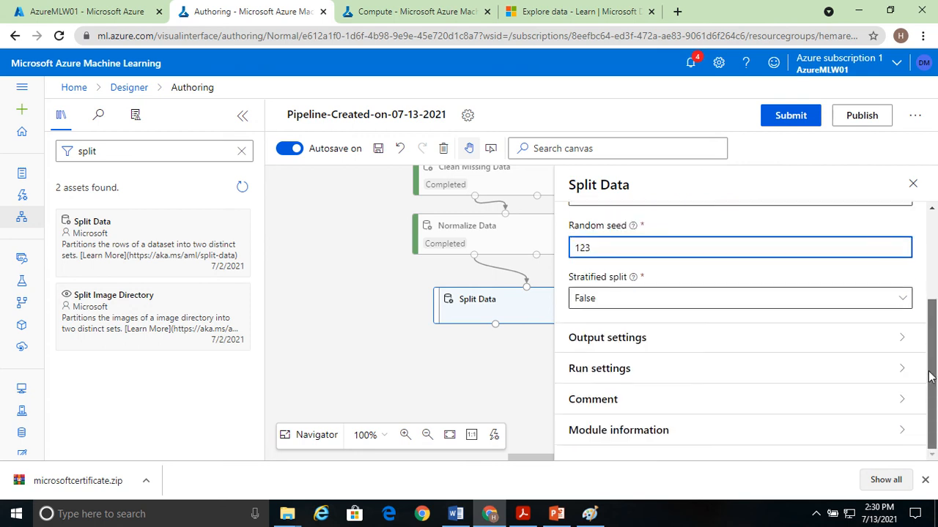
left_click(768, 302)
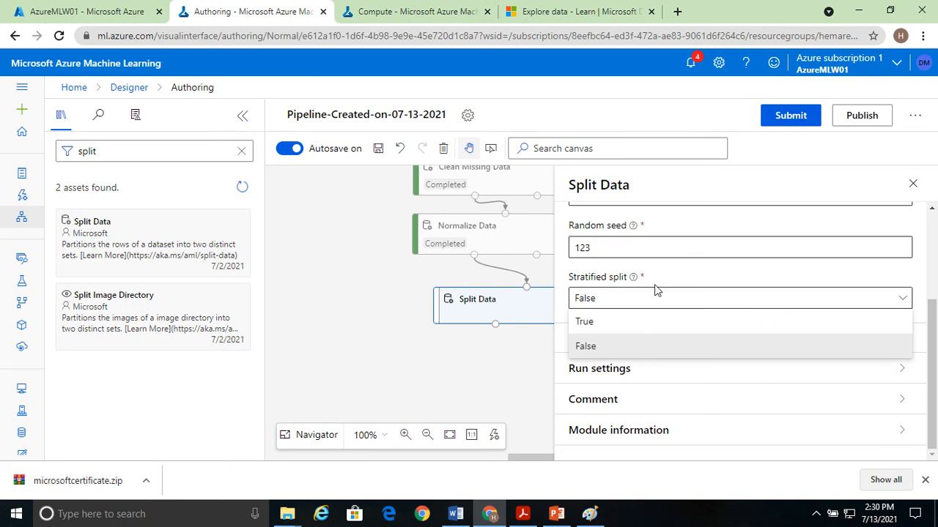
left_click(583, 323)
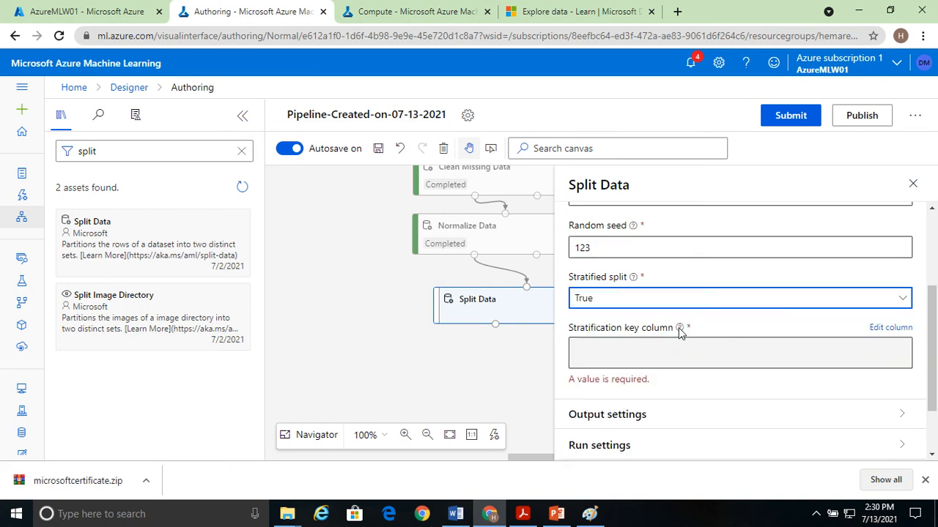
left_click(889, 328)
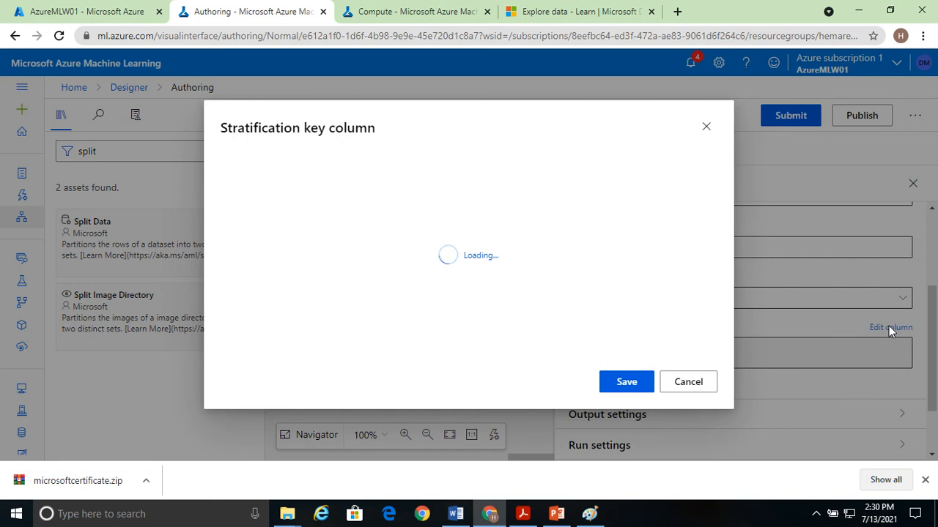
left_click(567, 157)
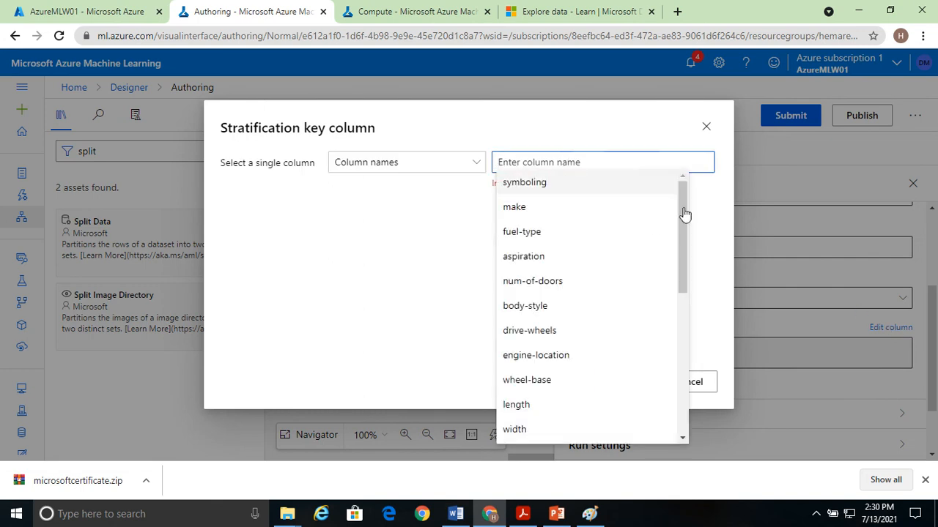
left_click_drag(682, 213, 685, 395)
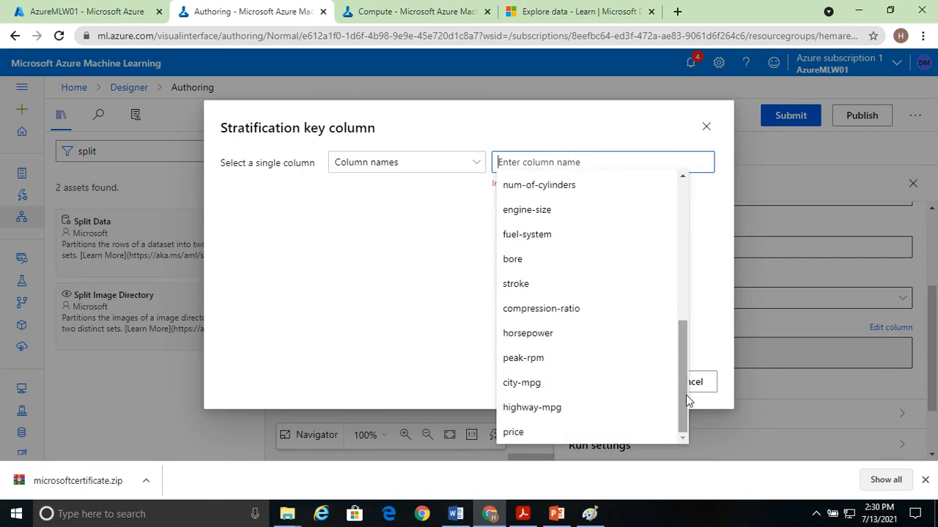
left_click(541, 430)
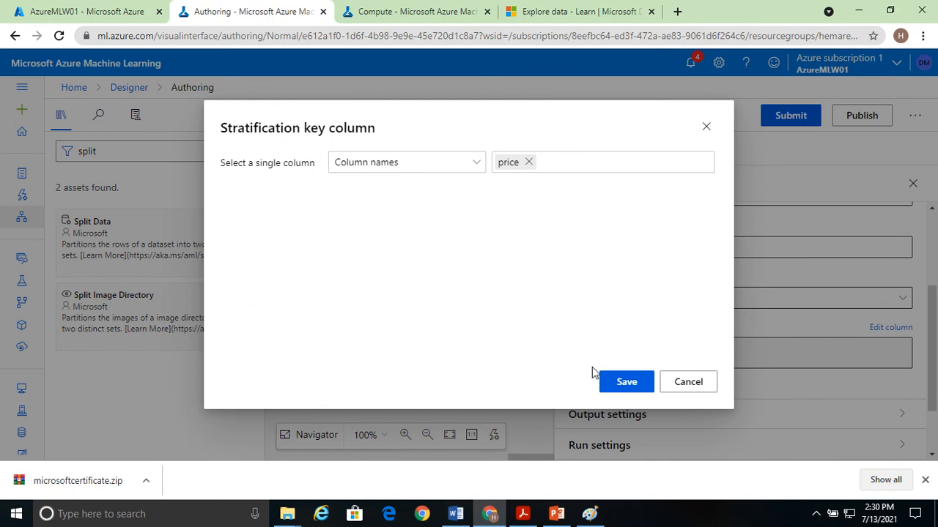
left_click(625, 383)
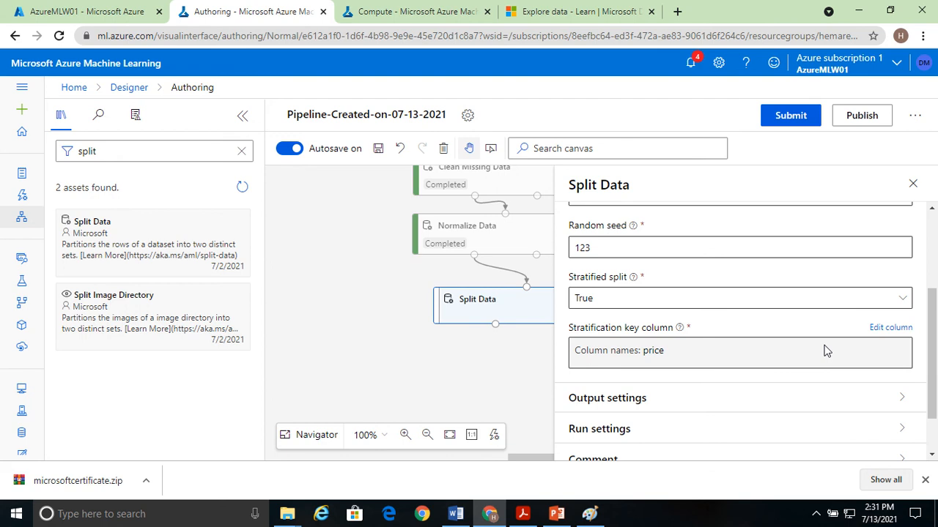
left_click(913, 184)
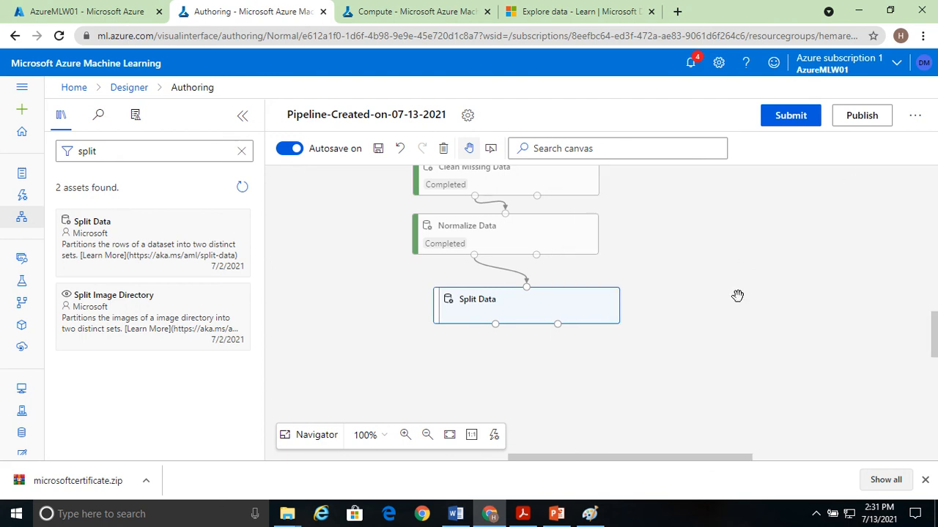
Add a Train Model module below Split Data and connect the Results dataset1 output to its second input.
left_click_drag(738, 328, 836, 211)
left_click(150, 151)
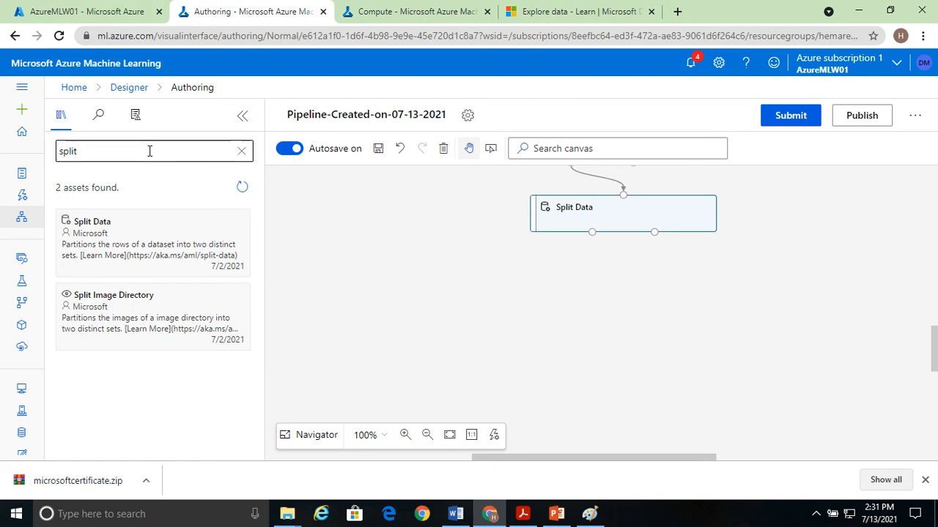
key("BackSpace")
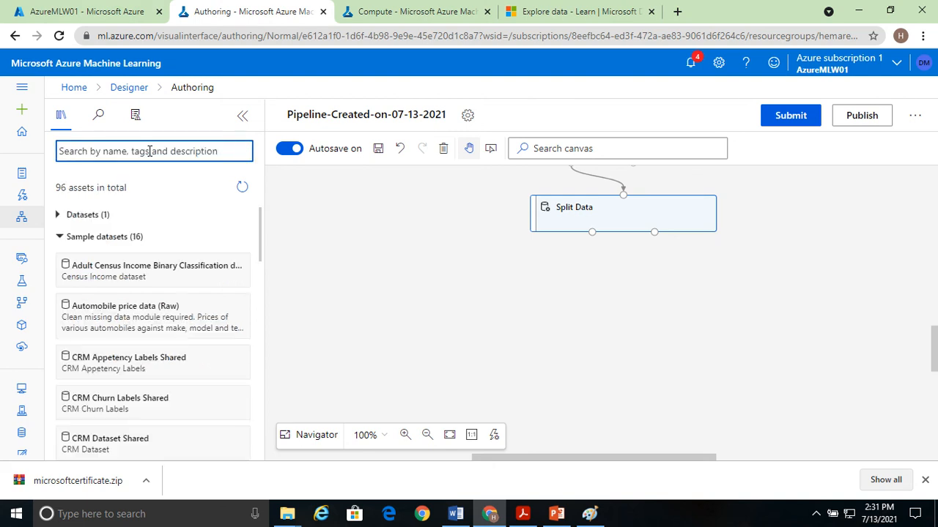
type("r")
key("BackSpace")
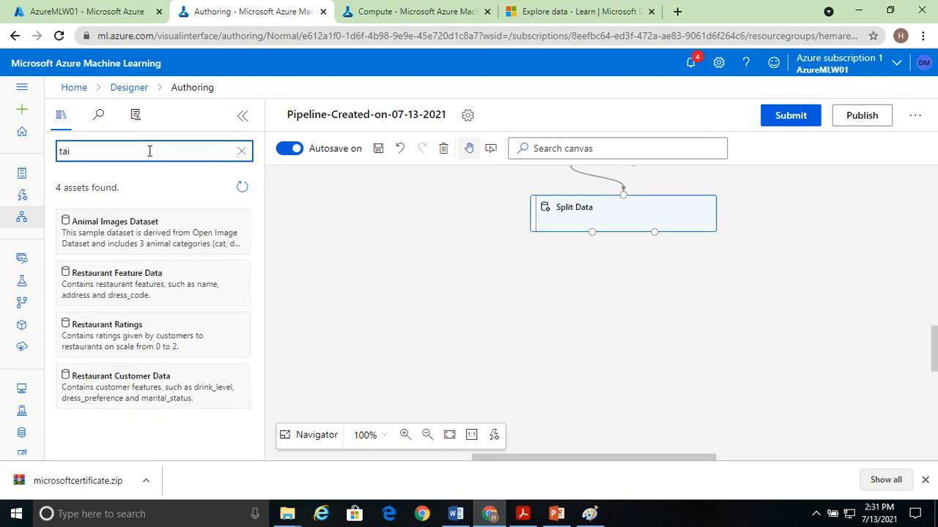
type("rain")
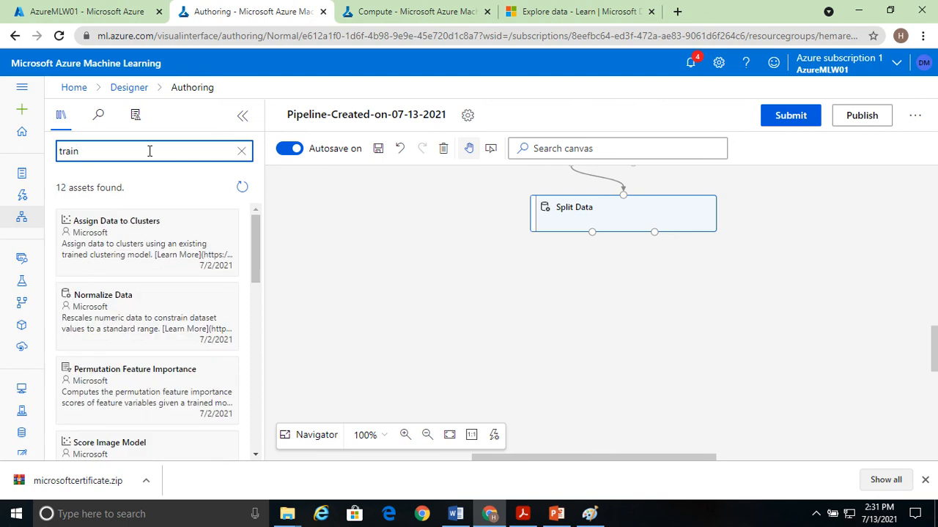
left_click_drag(252, 240, 255, 356)
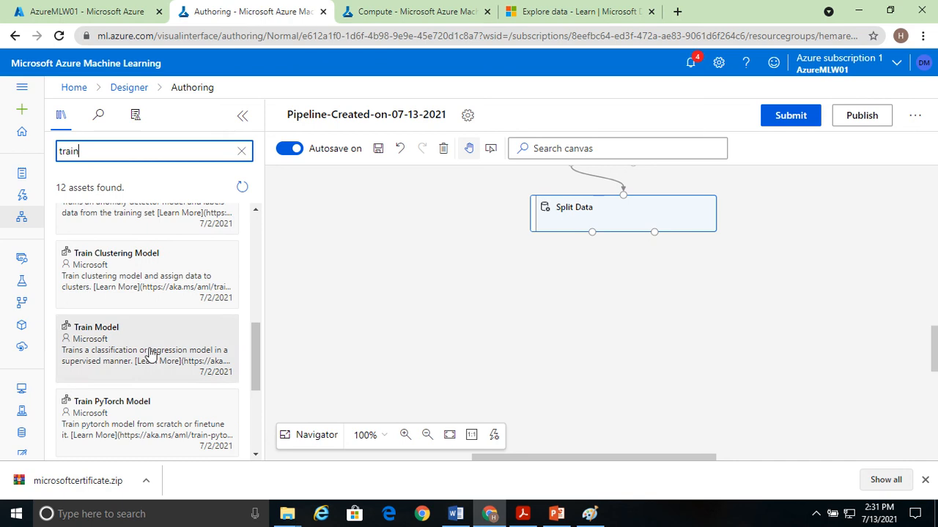
left_click_drag(151, 356, 605, 306)
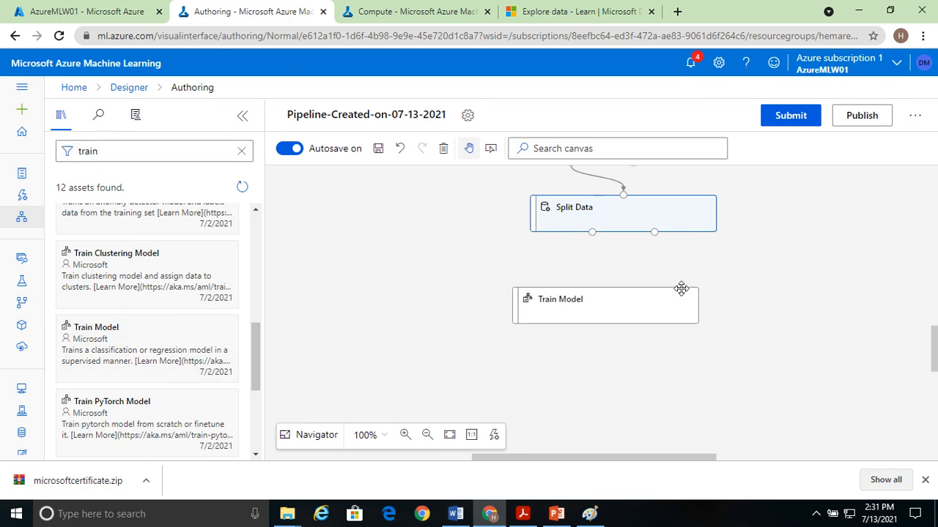
left_click(913, 184)
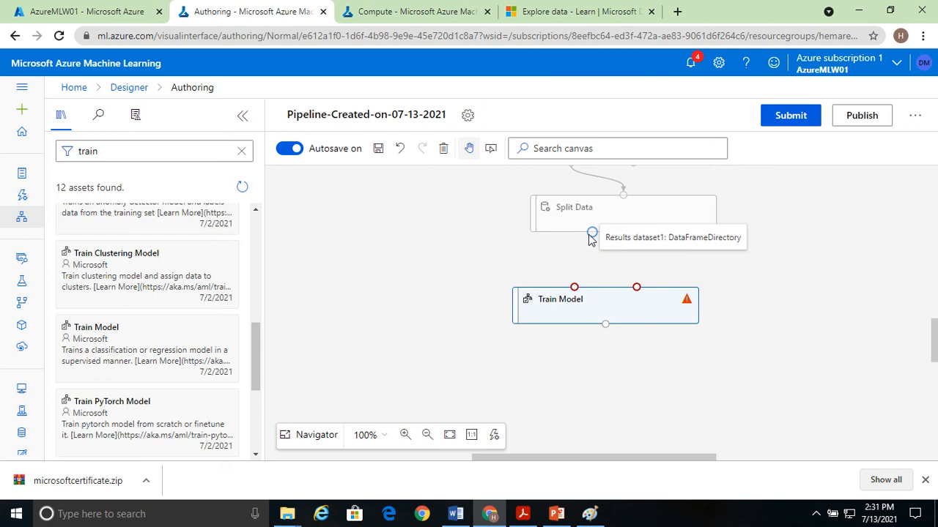
left_click_drag(592, 233, 641, 297)
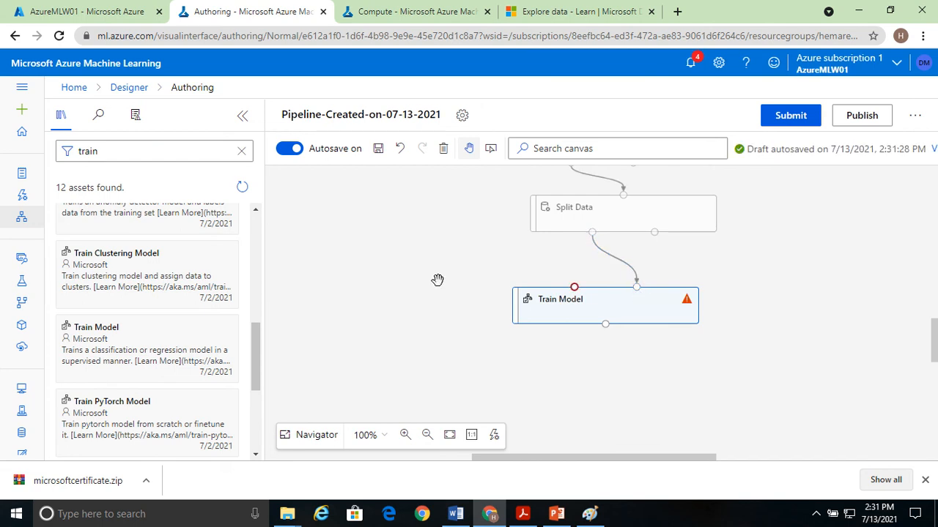
Find the Linear Regression module in the asset library and add it to the canvas beside Train Model.
left_click(88, 152)
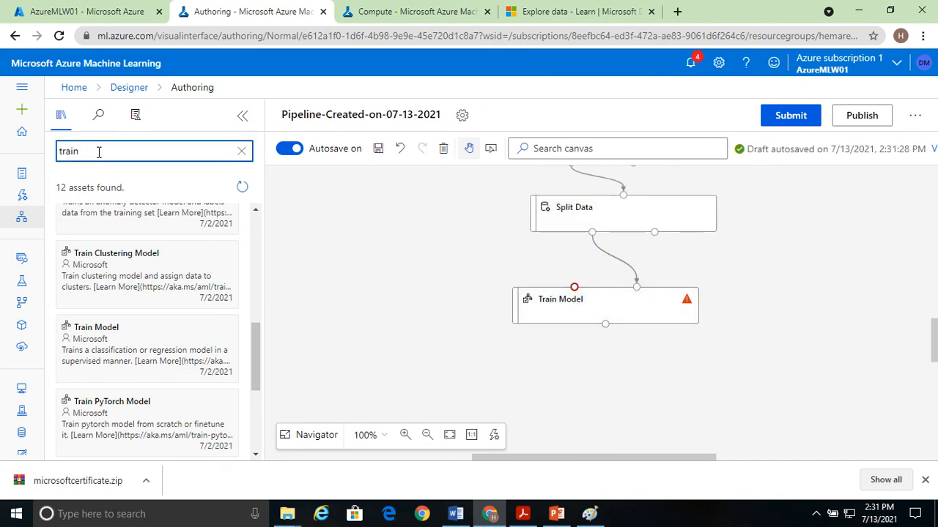
key("BackSpace")
key("BackSpace")
key("BackSpace")
key("BackSpace")
key("BackSpace")
type("regr")
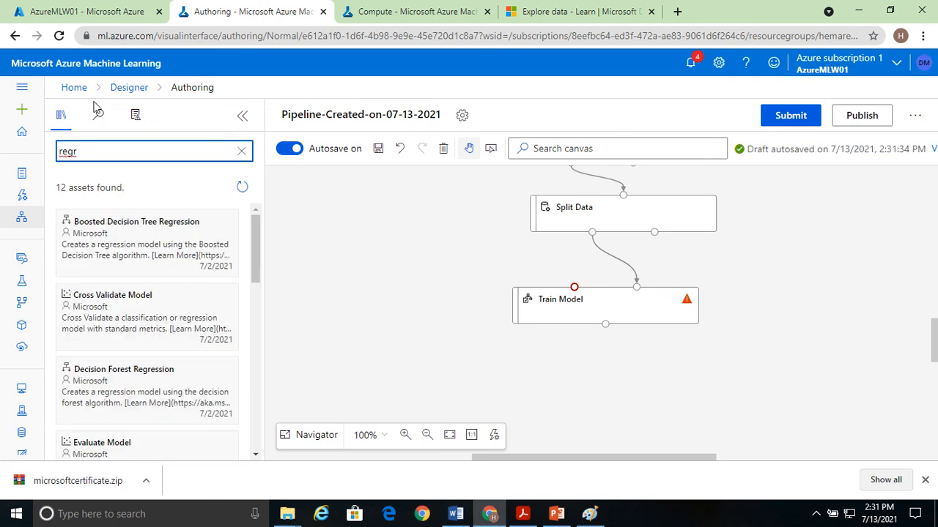
left_click_drag(255, 269, 256, 300)
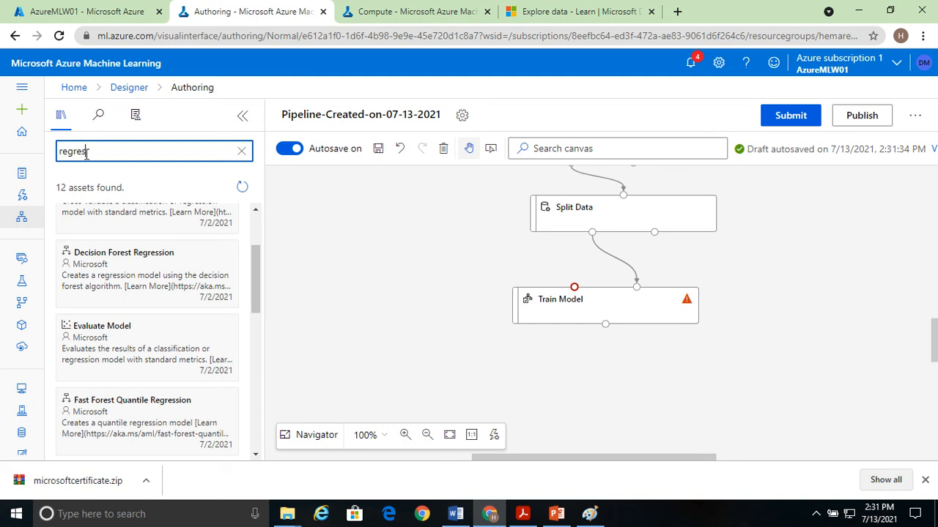
left_click_drag(256, 306, 255, 383)
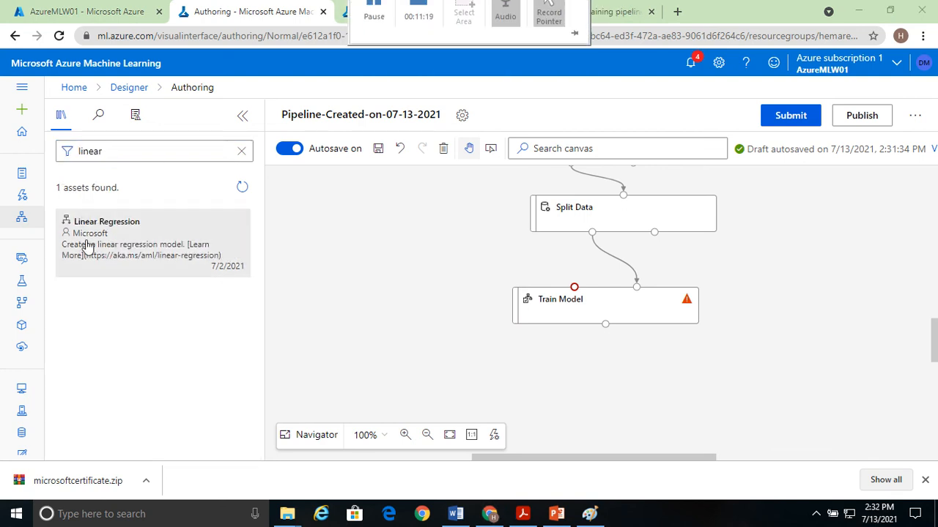
left_click_drag(77, 247, 386, 308)
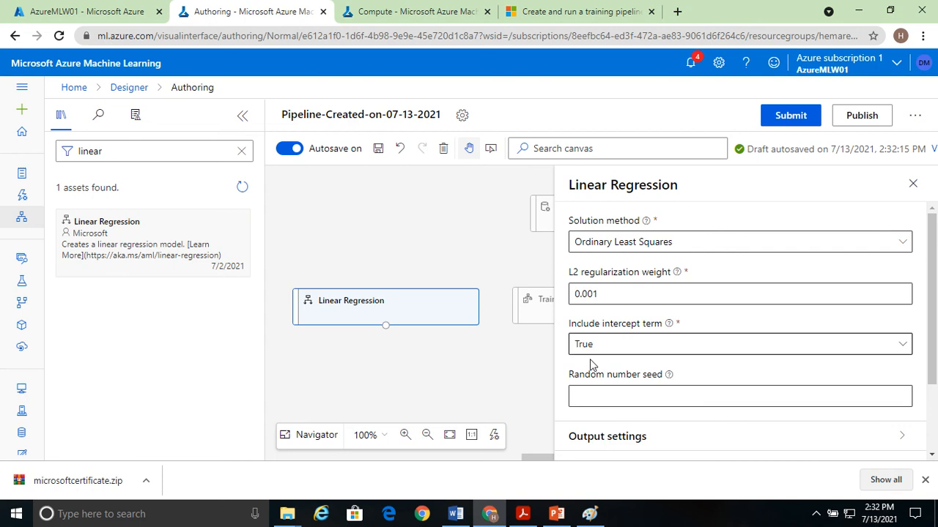
Review the Linear Regression settings, place the module beside Split Data, and connect its output to the first input of Train Model.
scroll(932, 220, "down", 3)
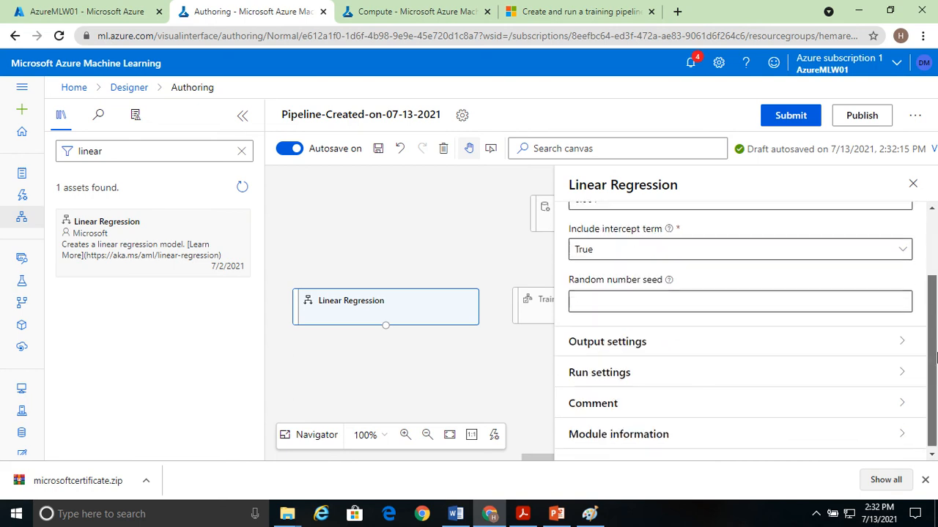
scroll(932, 220, "up", 3)
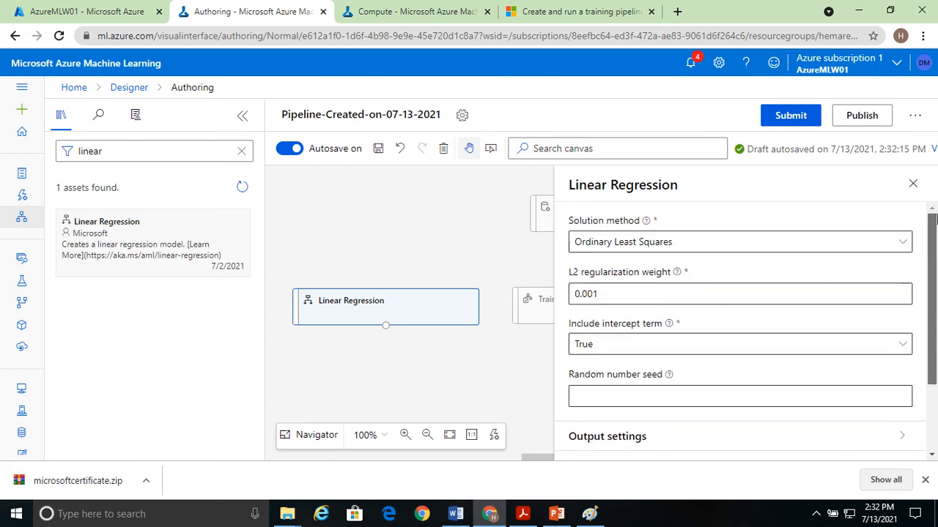
left_click(913, 189)
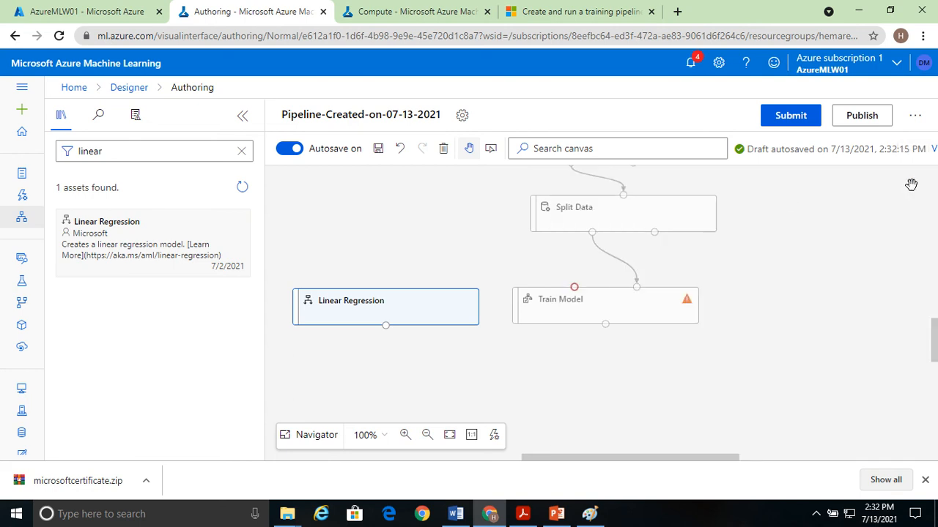
left_click_drag(415, 295, 576, 287)
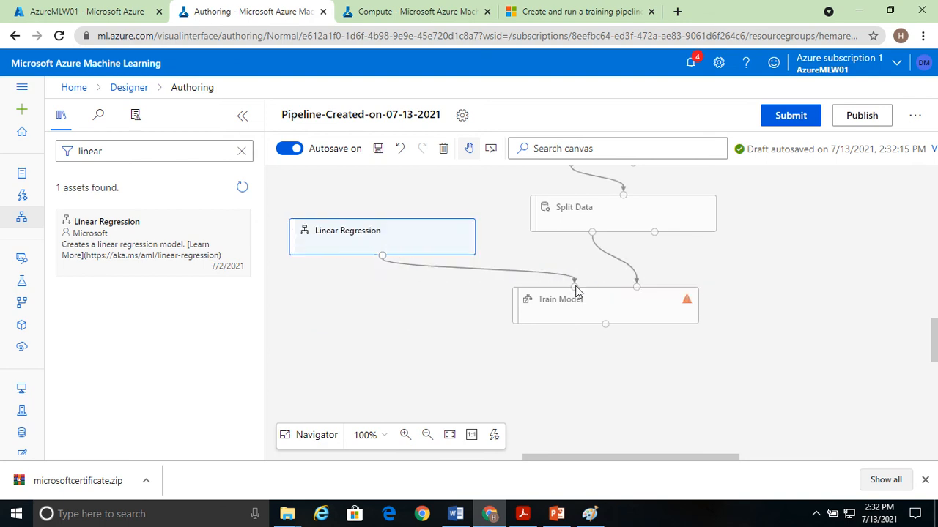
Set the label column of Train Model to price and close its settings.
left_click(575, 307)
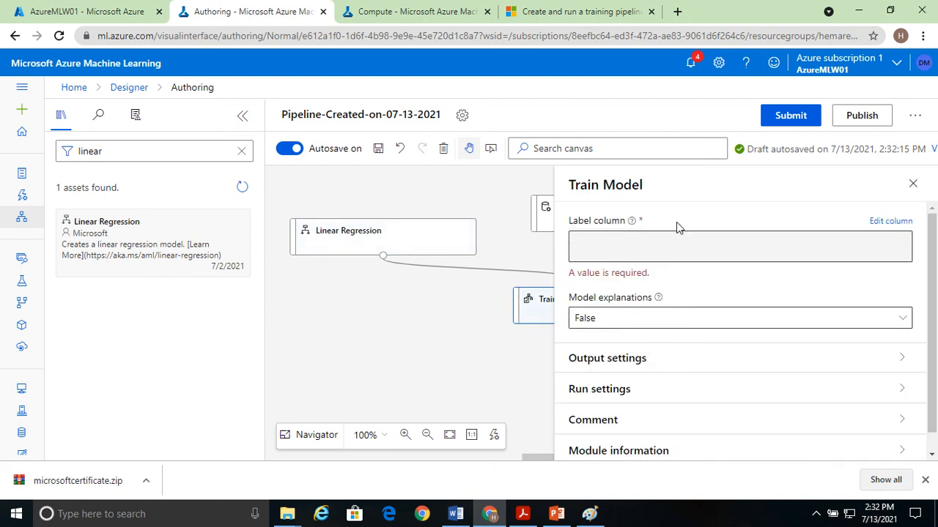
left_click(895, 221)
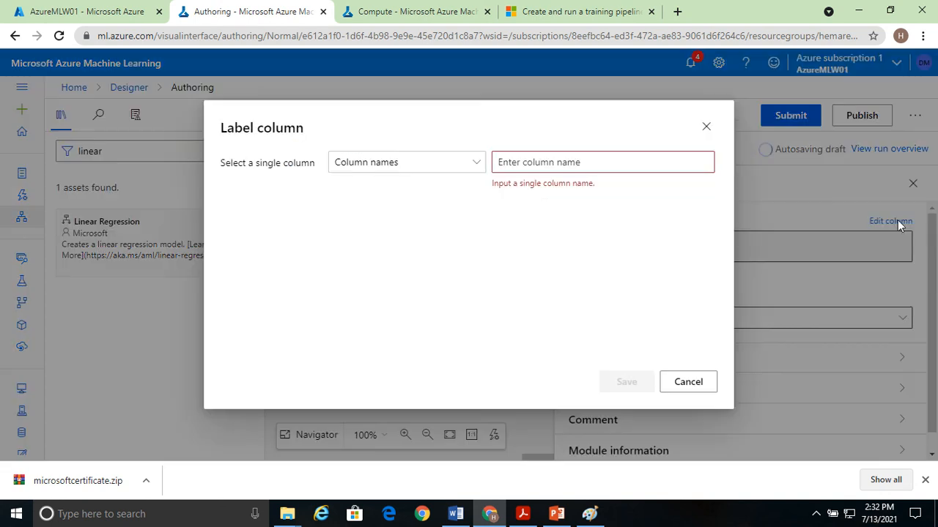
left_click(609, 158)
scroll(691, 235, "down", 1)
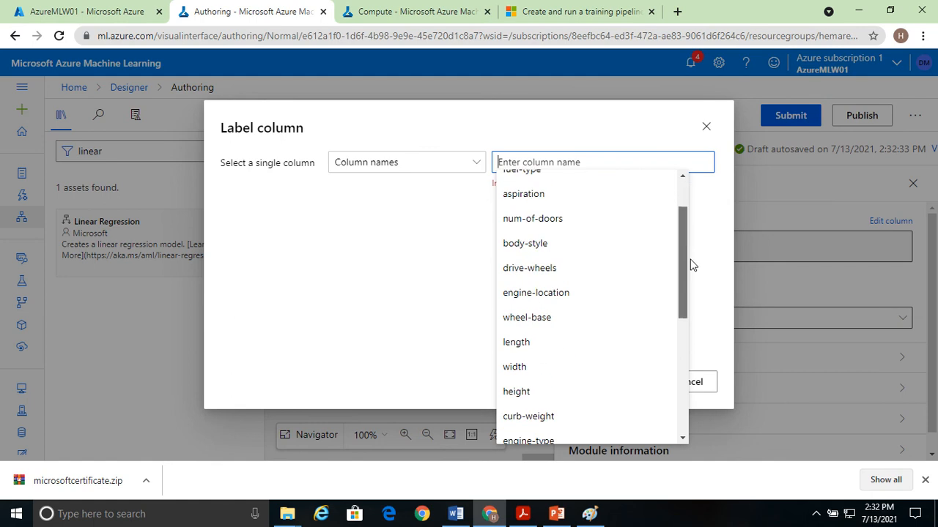
left_click_drag(691, 265, 690, 388)
left_click(535, 438)
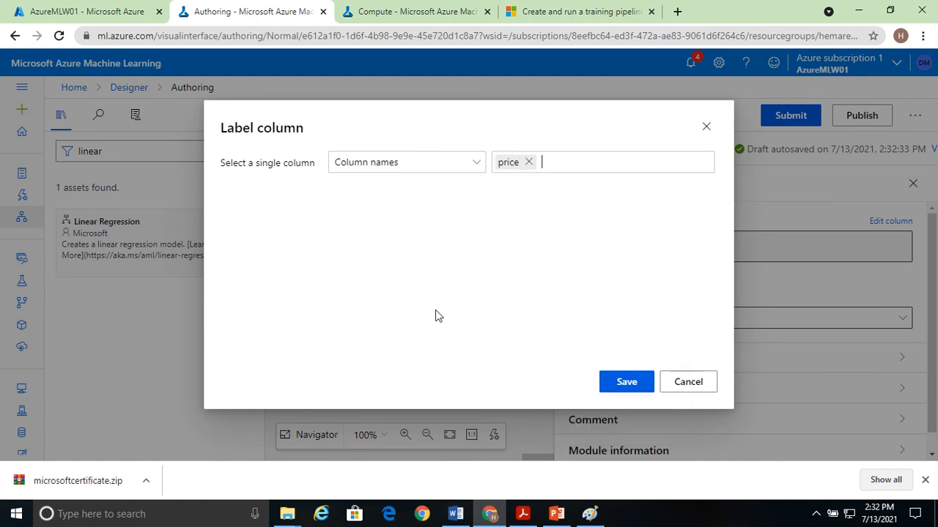
left_click(616, 387)
left_click(913, 183)
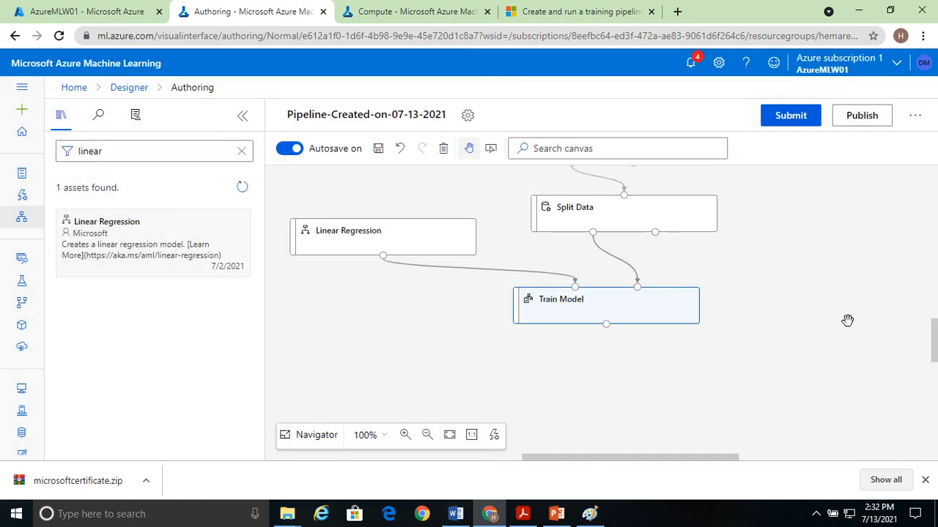
Find the Score Model module in the asset library and add it to the canvas below Train Model.
left_click(124, 149)
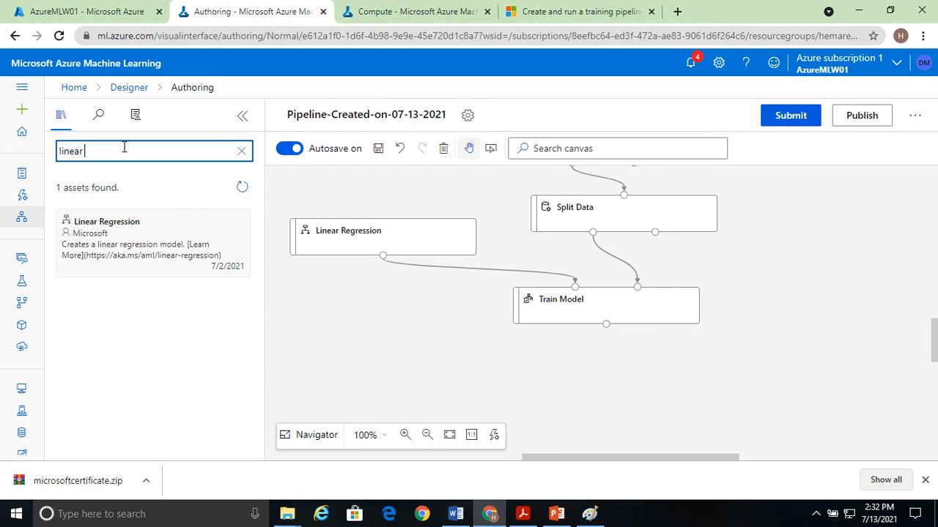
key("BackSpace")
key("BackSpace")
key("BackSpace")
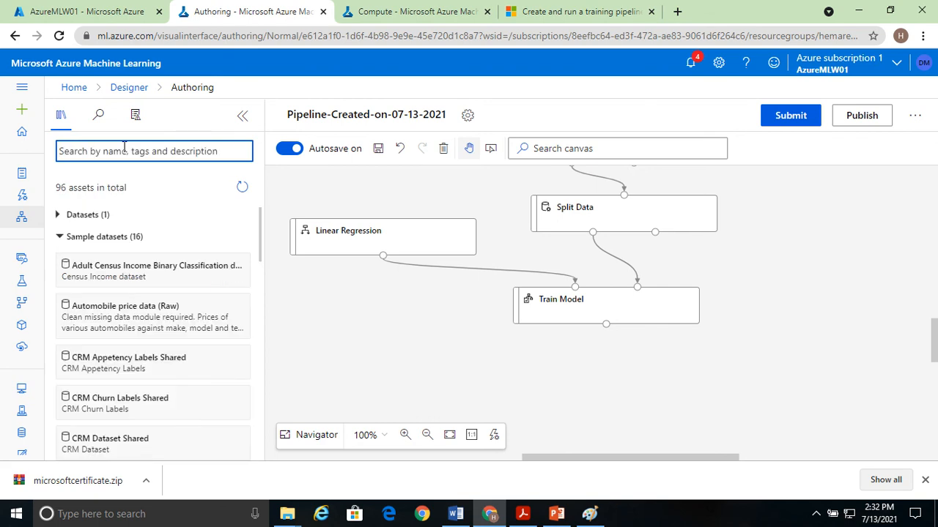
type("score mo")
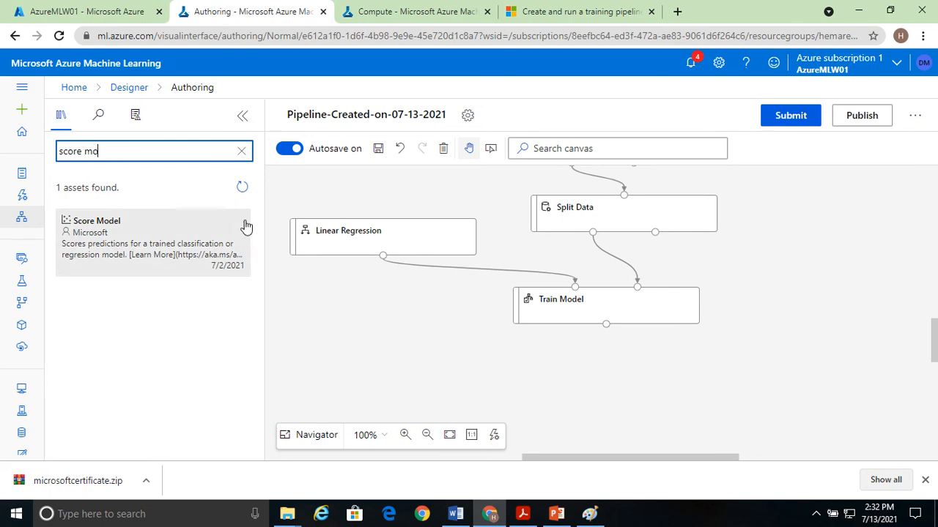
left_click_drag(161, 249, 664, 384)
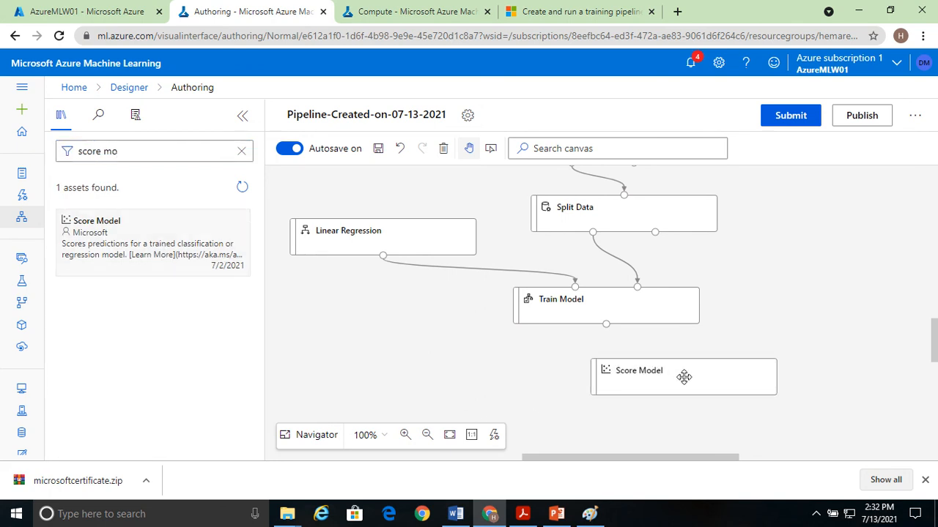
Connect the Train Model output to Score Model's first input and the second Split Data output to its second input.
left_click(682, 370)
left_click(910, 185)
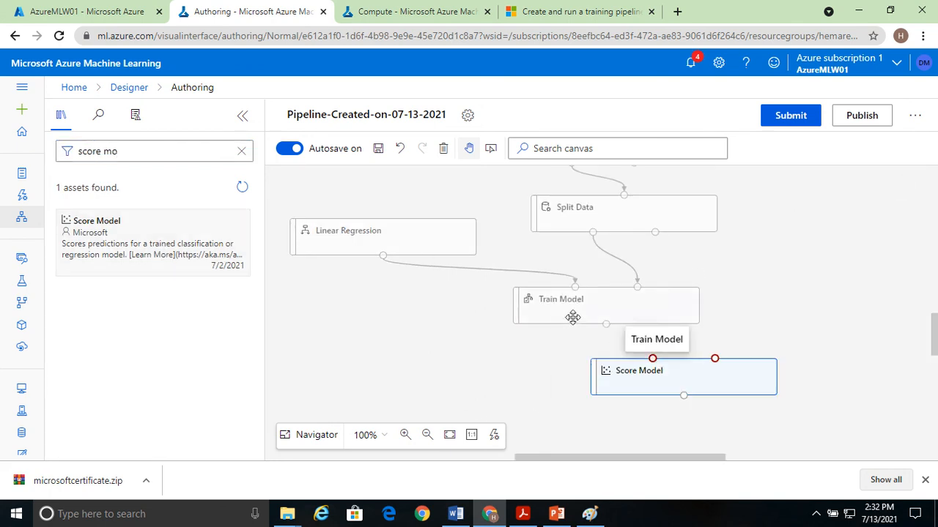
left_click_drag(606, 324, 653, 359)
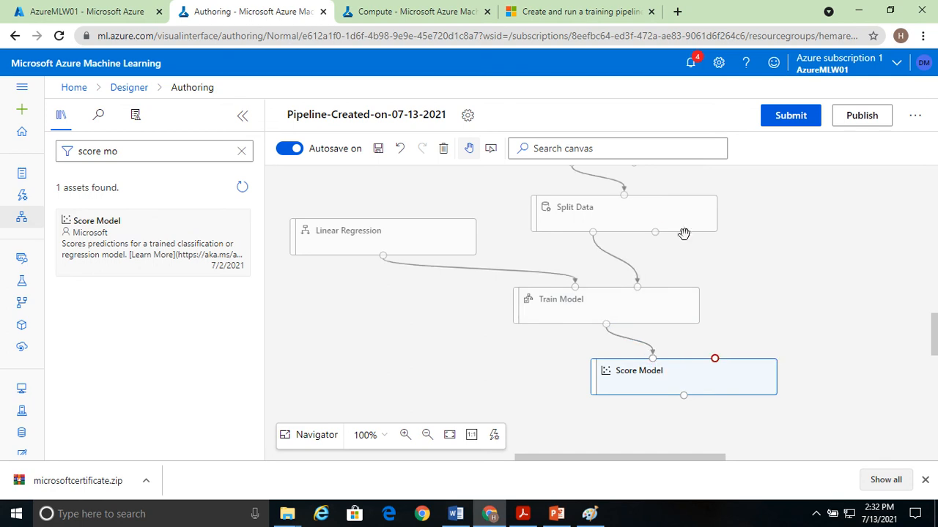
left_click_drag(654, 233, 714, 358)
Add an Evaluate Model module below Score Model and connect the Score Model output to its first input.
left_click_drag(834, 280, 812, 188)
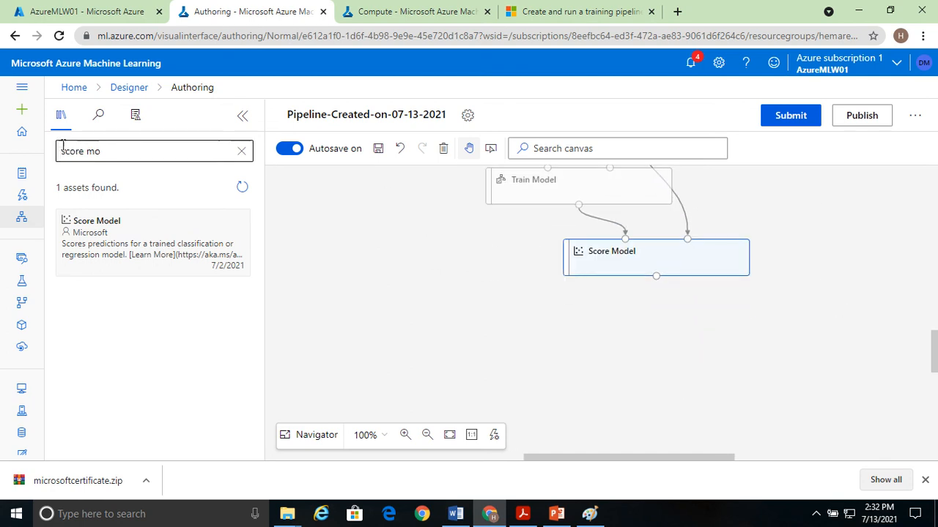
left_click_drag(109, 151, 26, 152)
type("eval")
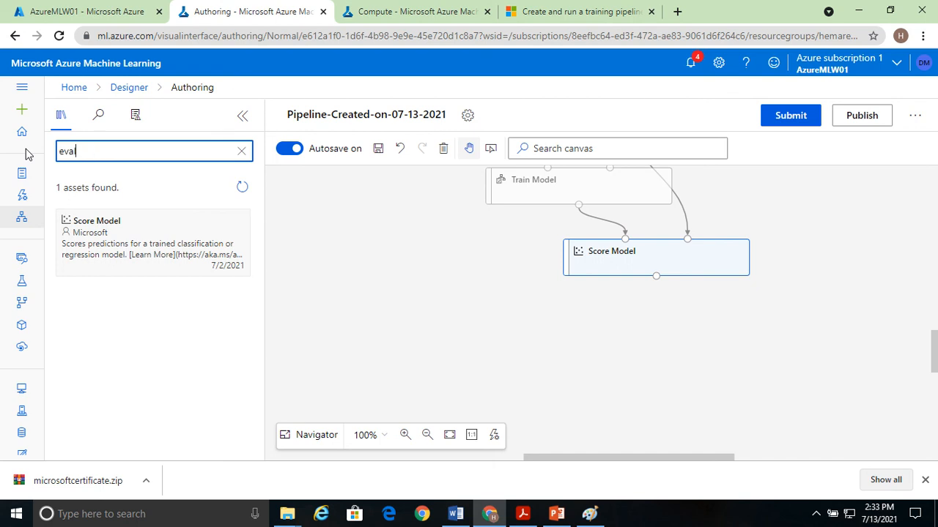
type("uate model")
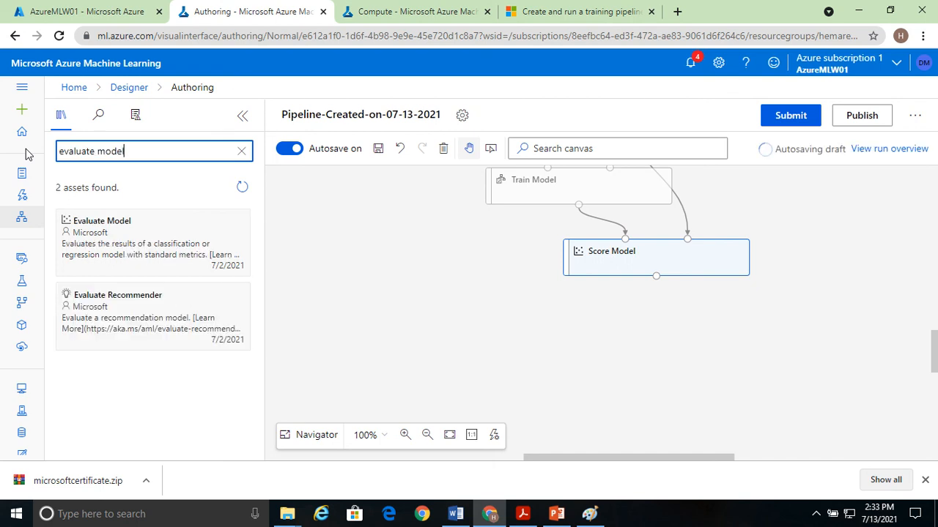
left_click_drag(103, 242, 670, 325)
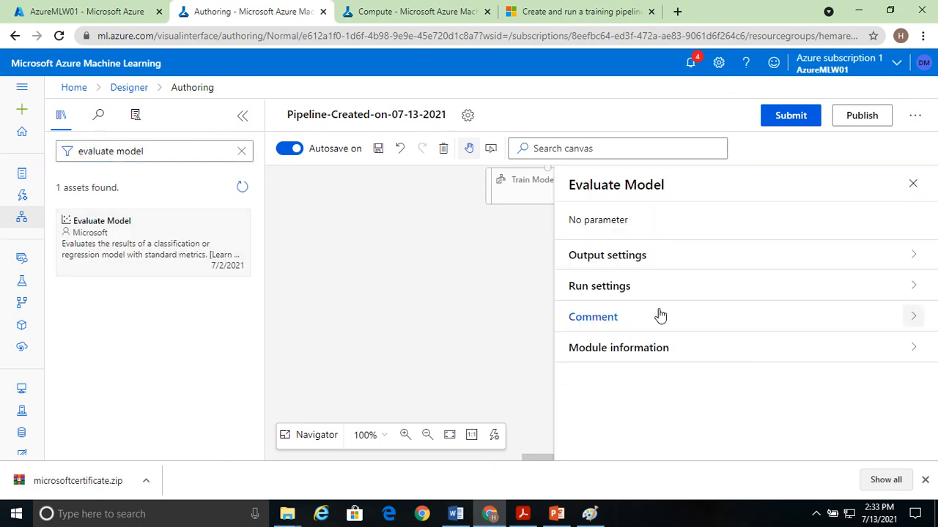
left_click(914, 184)
left_click_drag(656, 276, 648, 315)
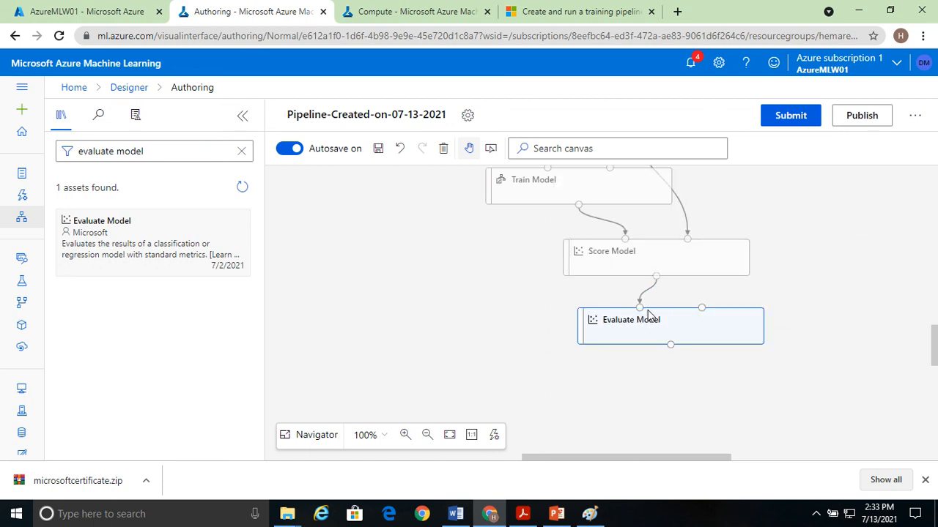
left_click(808, 296)
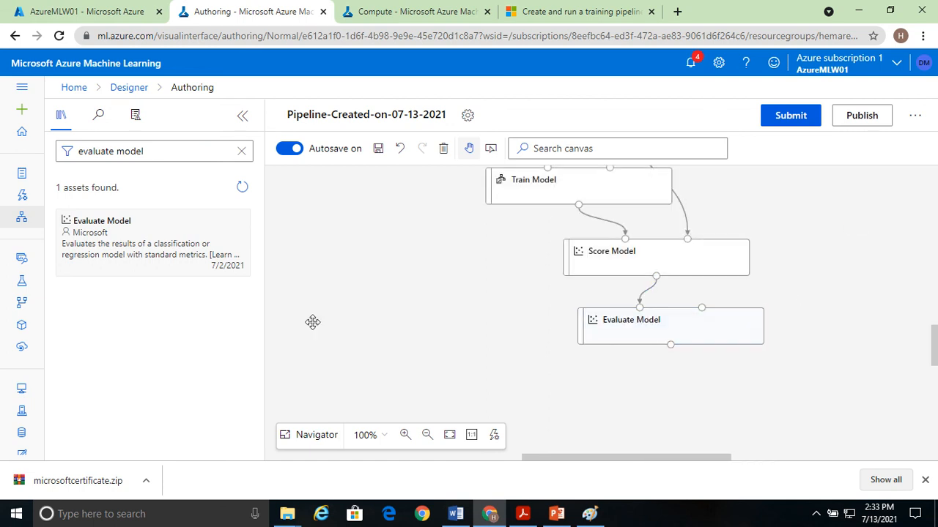
Submit the pipeline run under the existing experiment automexp1 with the default compute target cluster001.
left_click(783, 117)
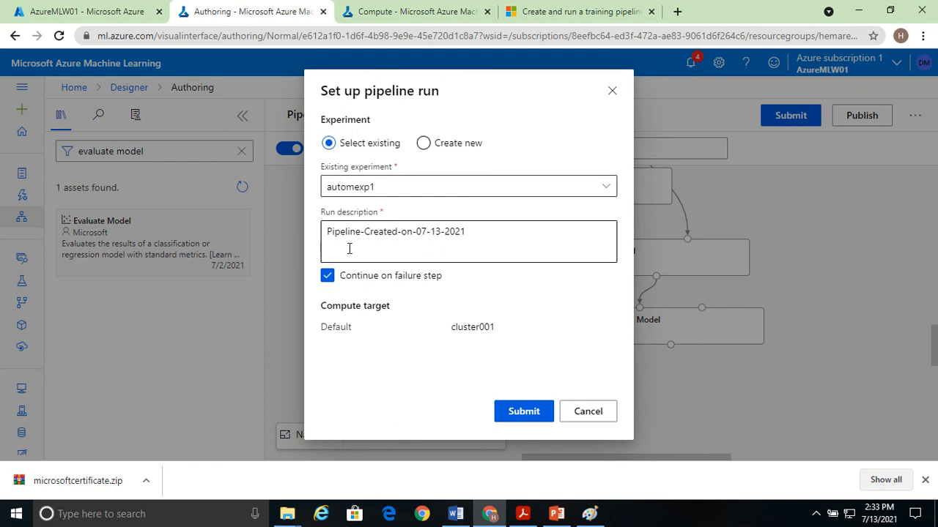
left_click(530, 424)
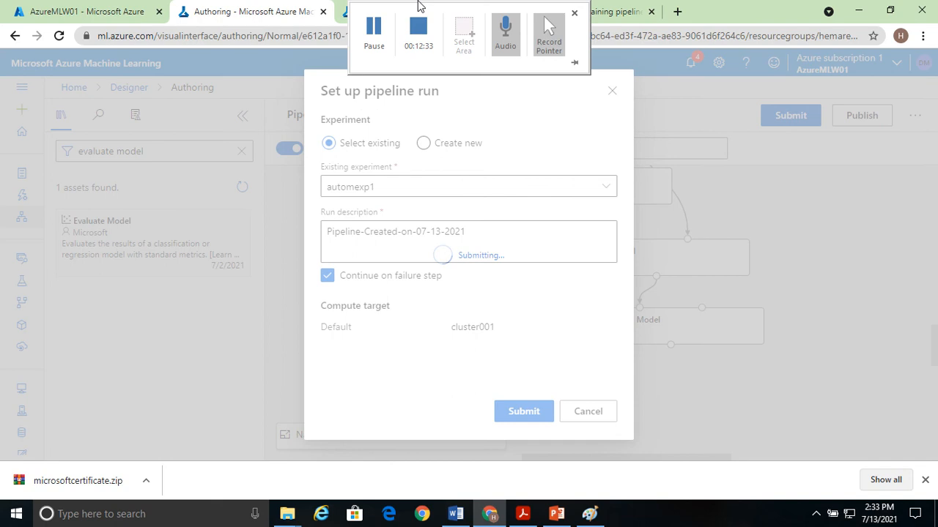
left_click(373, 29)
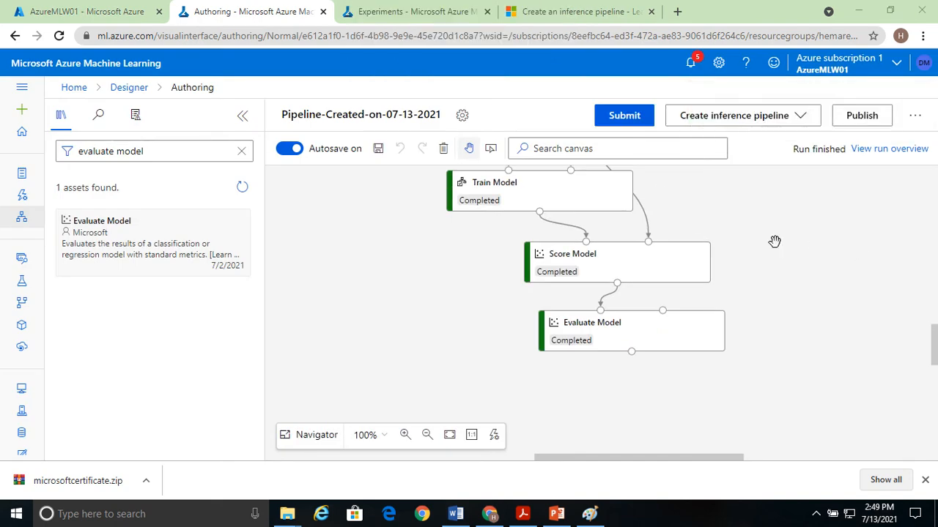
Preview the Evaluation results of the Evaluate Model module in an enlarged view.
right_click(655, 337)
mouse_move(634, 307)
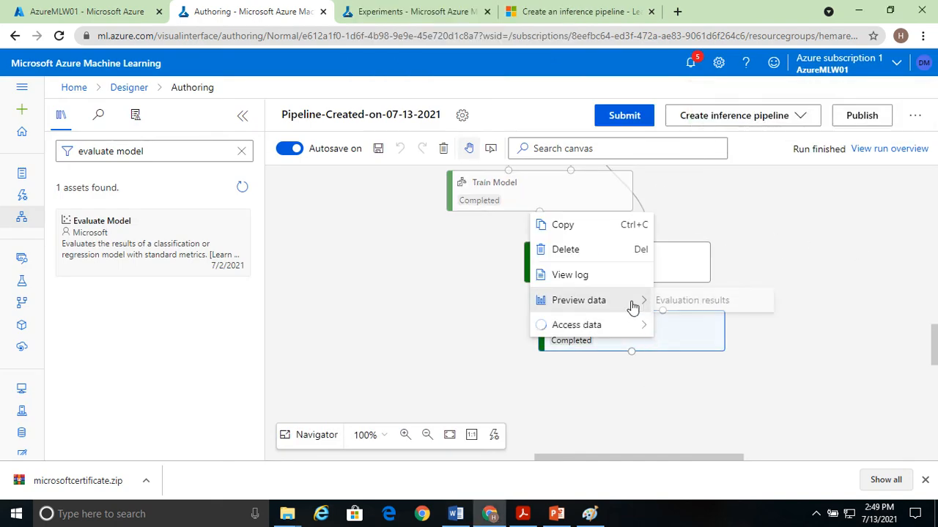
left_click(708, 306)
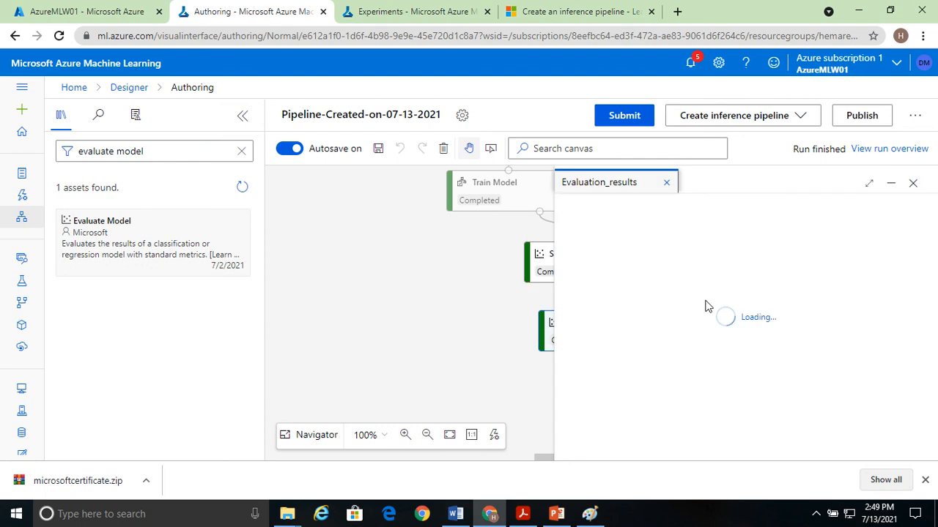
left_click(869, 183)
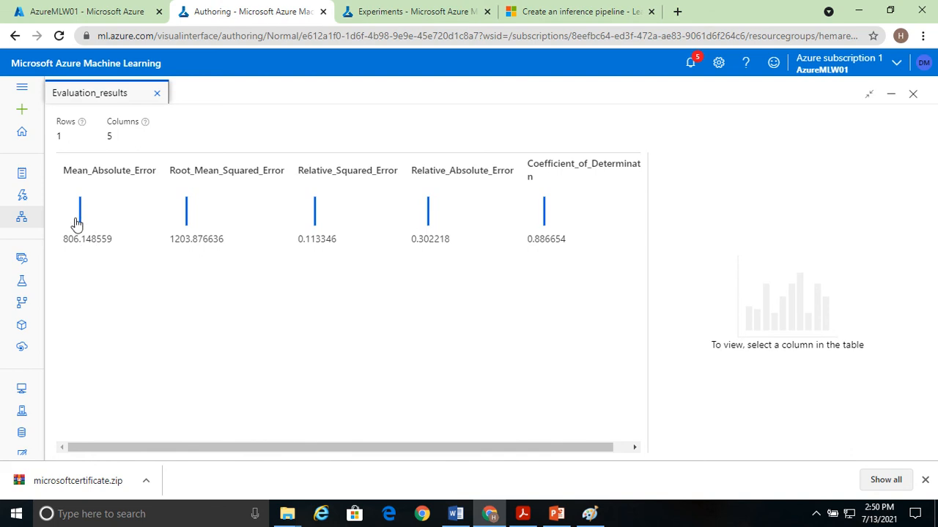
Examine the statistics for Mean_Absolute_Error, Root_Mean_Squared_Error and Coefficient_of_Determination, and close the evaluation results.
left_click(200, 238)
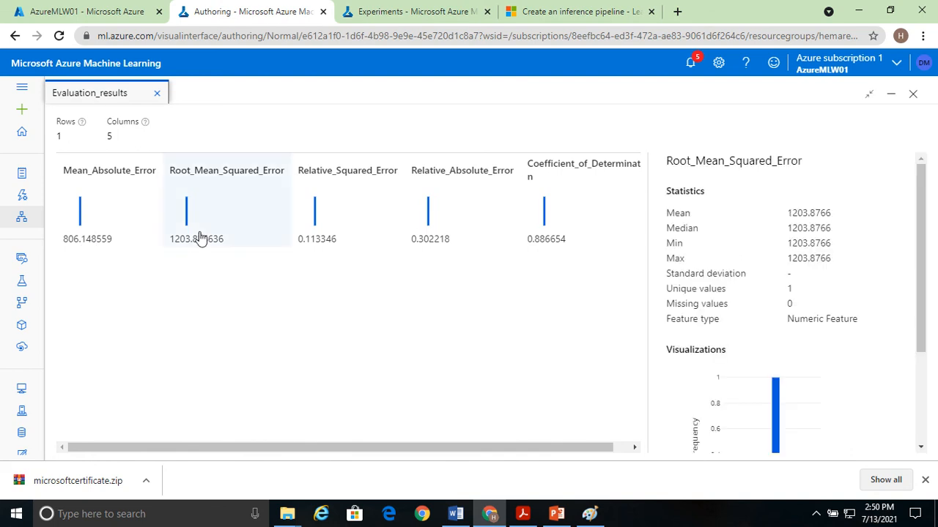
left_click(86, 239)
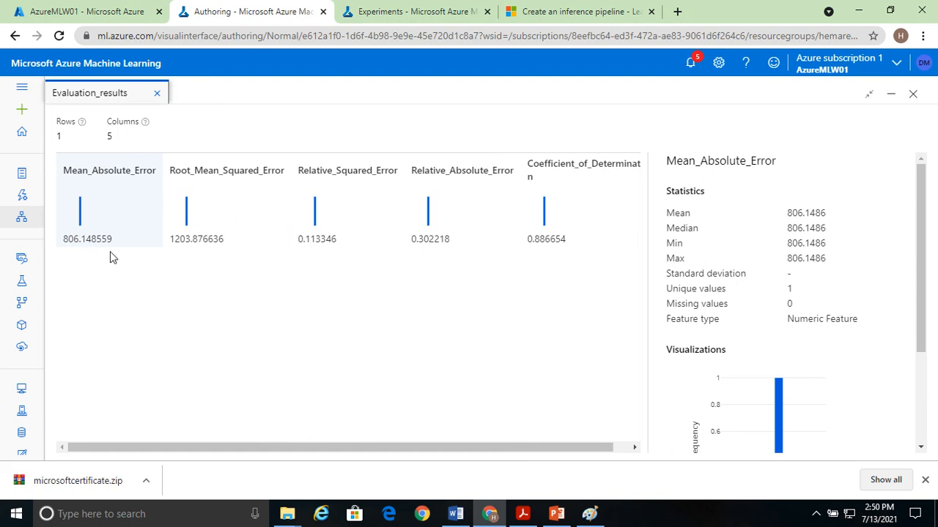
left_click(220, 246)
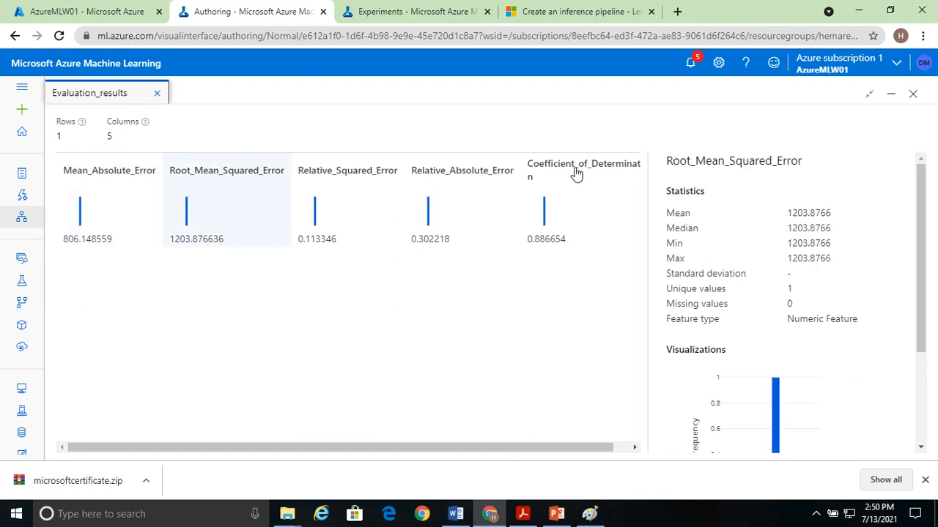
left_click(548, 244)
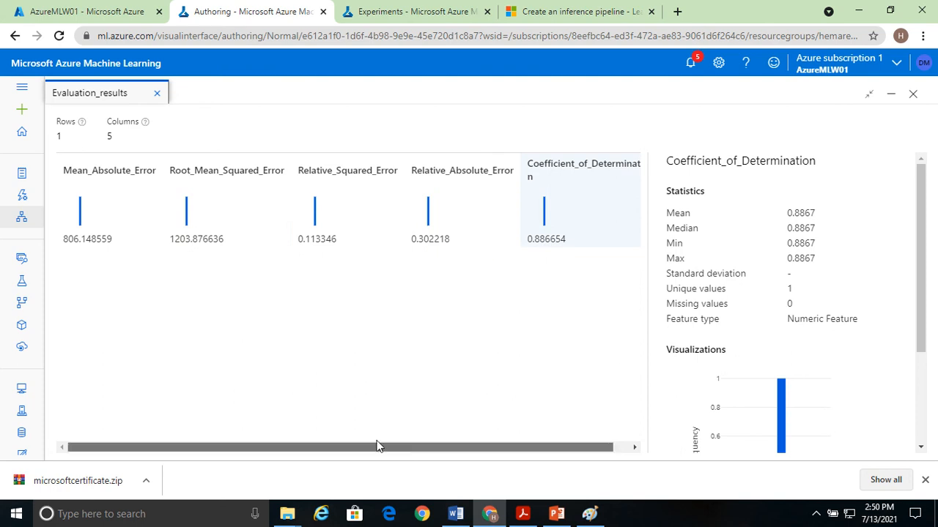
left_click_drag(377, 447, 6, 450)
left_click(80, 224)
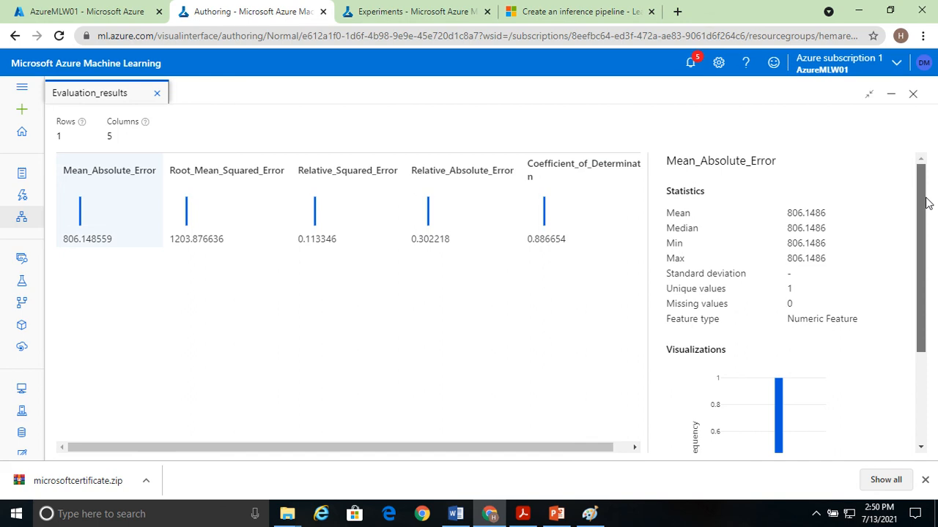
left_click_drag(923, 202, 927, 369)
left_click_drag(930, 331, 935, 173)
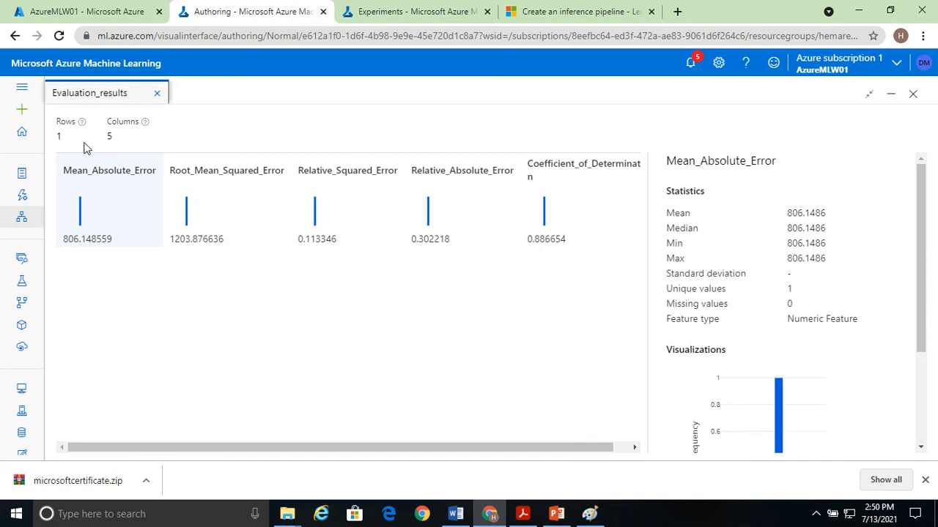
left_click(913, 94)
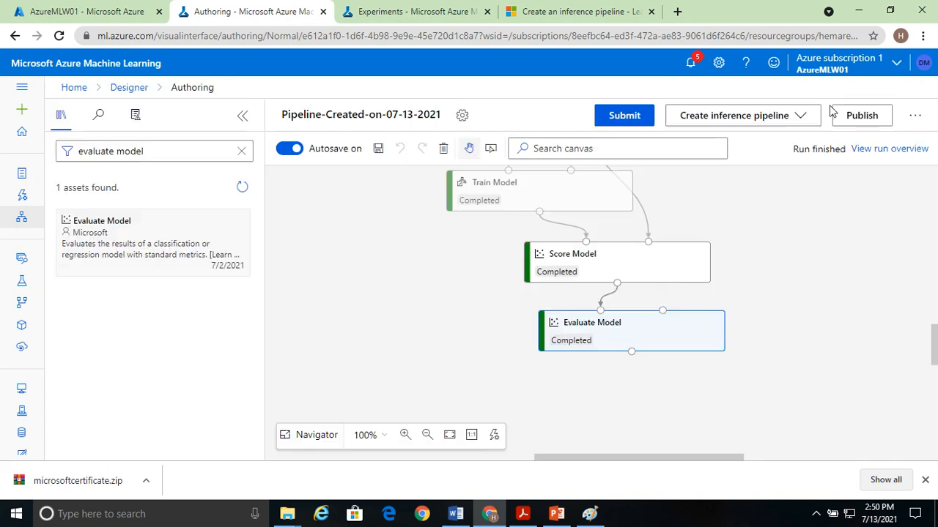
Preview the Scored dataset output of the Score Model module.
left_click(616, 265)
right_click(616, 270)
left_click(434, 365)
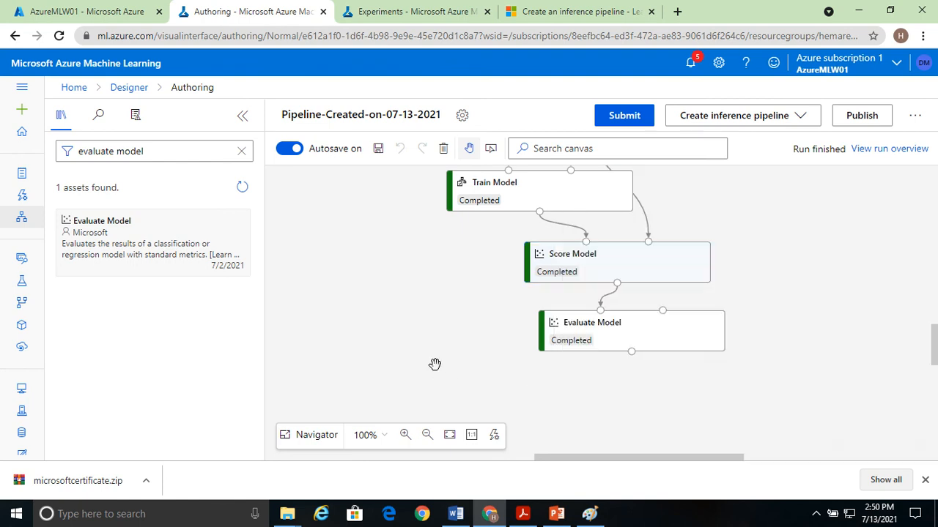
right_click(597, 275)
mouse_move(532, 366)
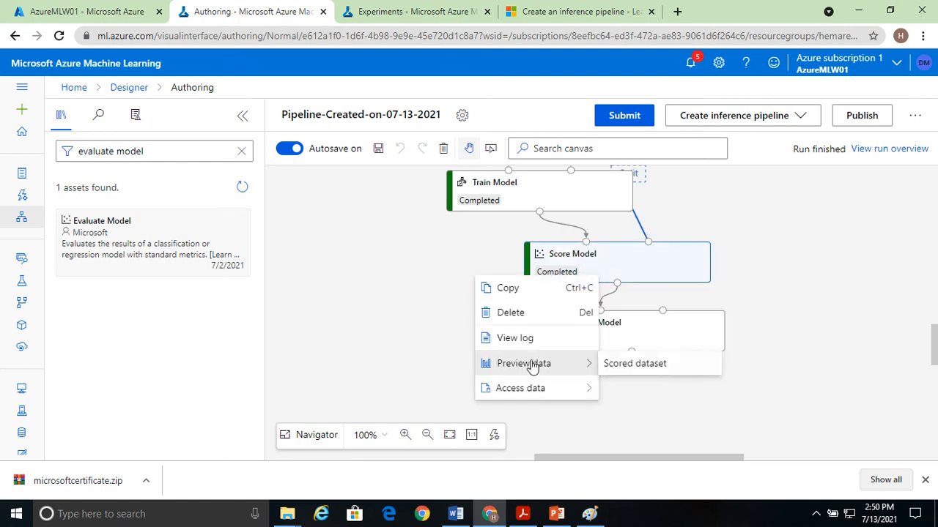
left_click(615, 364)
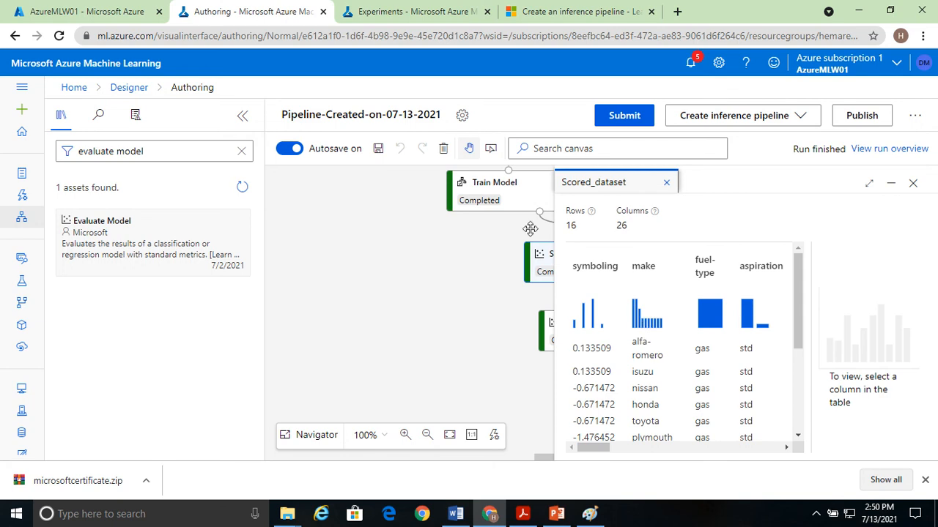
Compare the price and Scored Labels columns across the scored rows, and close the dataset preview.
left_click_drag(593, 447, 798, 439)
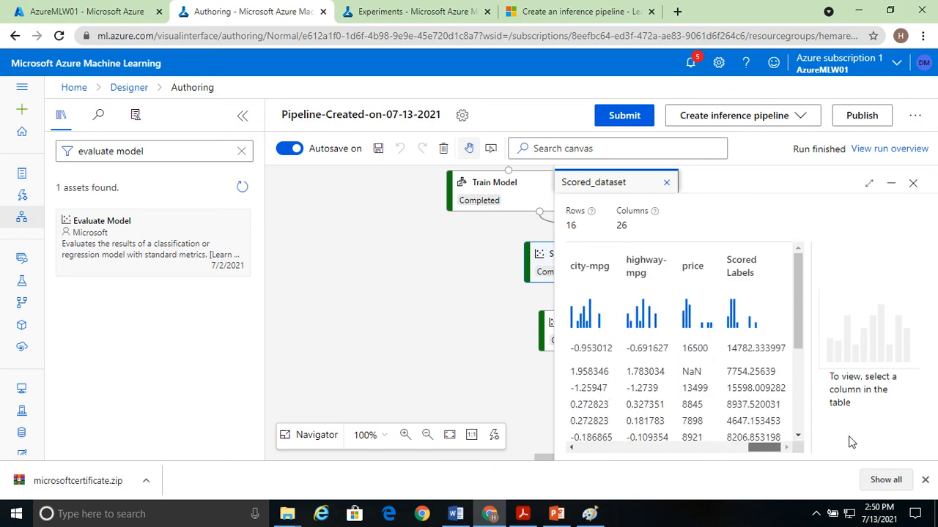
mouse_move(798, 283)
left_mouse_down()
mouse_move(801, 304)
mouse_move(798, 278)
left_mouse_up()
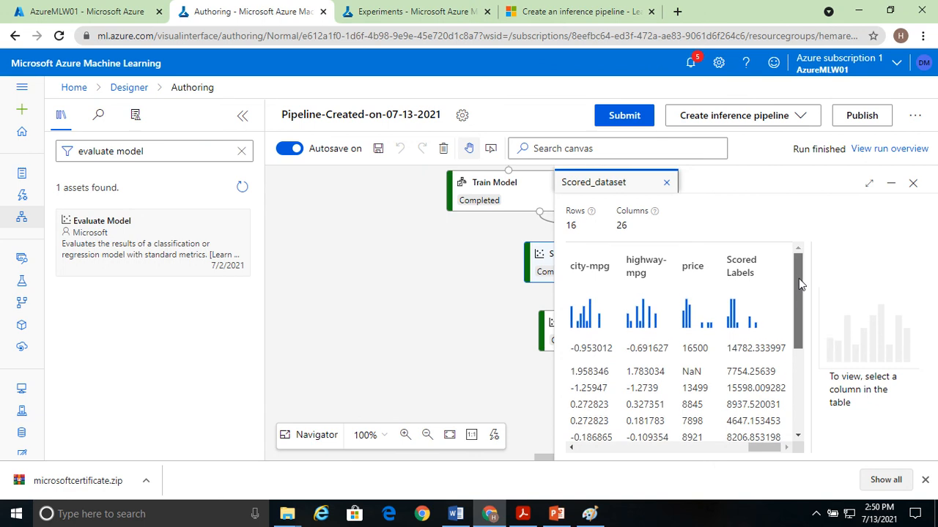
left_click_drag(798, 279, 795, 301)
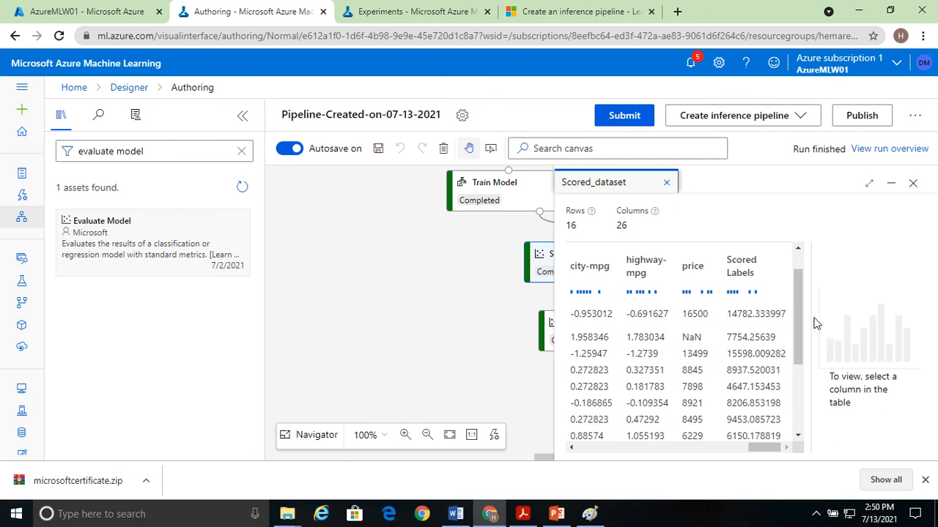
left_click_drag(803, 316, 801, 367)
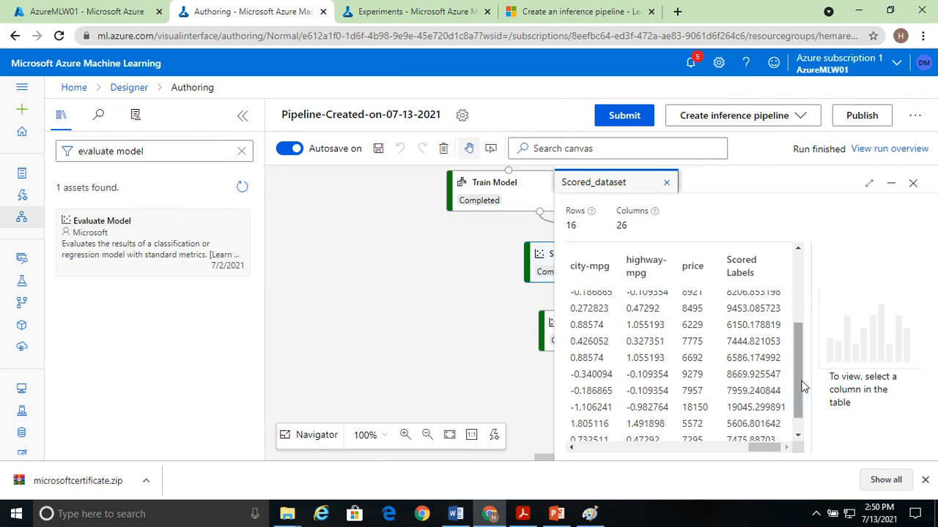
left_click_drag(799, 370, 806, 412)
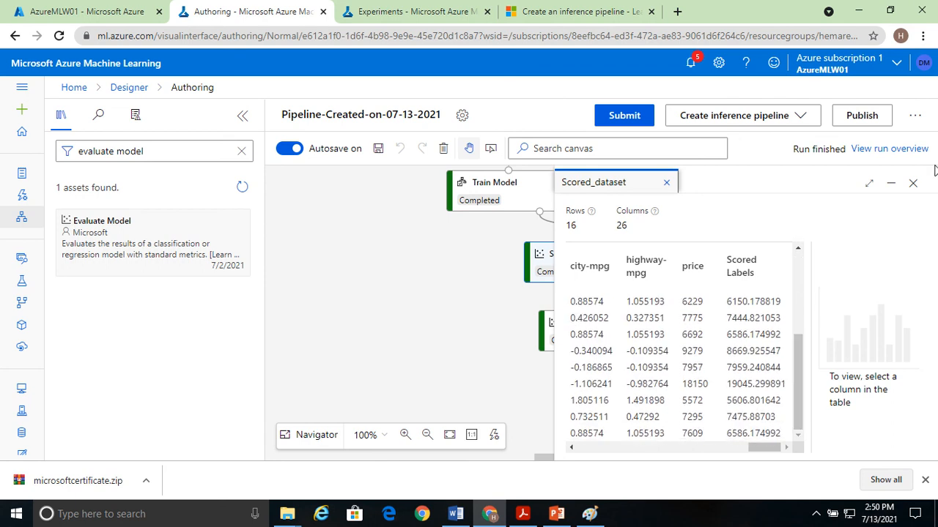
left_click(913, 182)
left_click(844, 288)
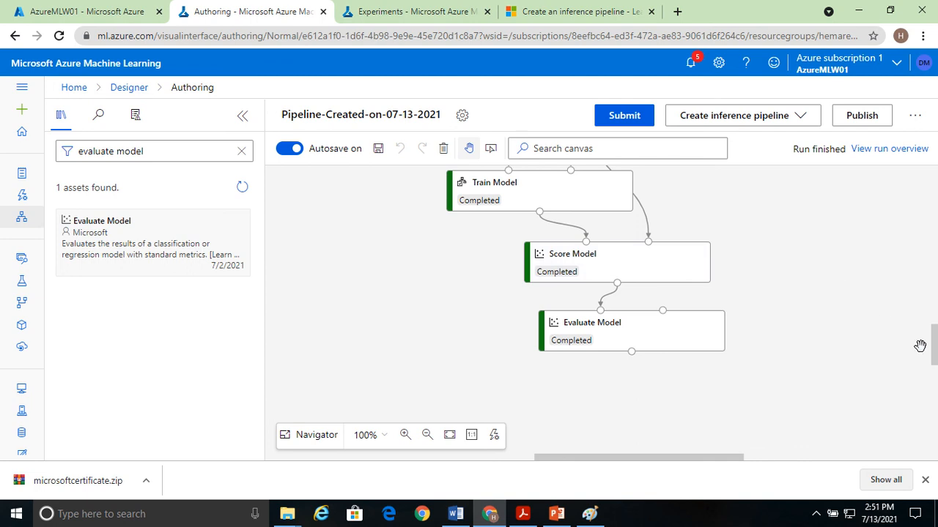
left_click_drag(935, 357, 934, 312)
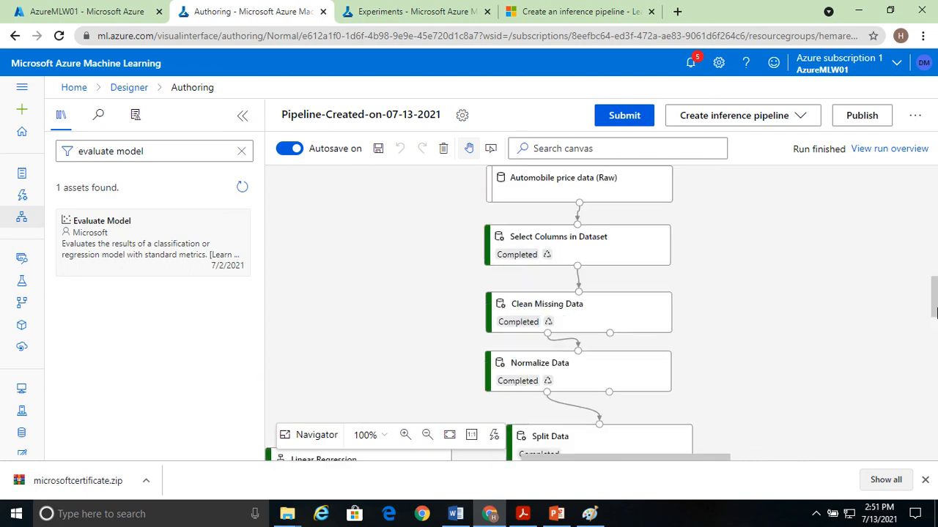
Create a real-time inference pipeline from the completed training pipeline.
scroll(935, 274, "down", 2)
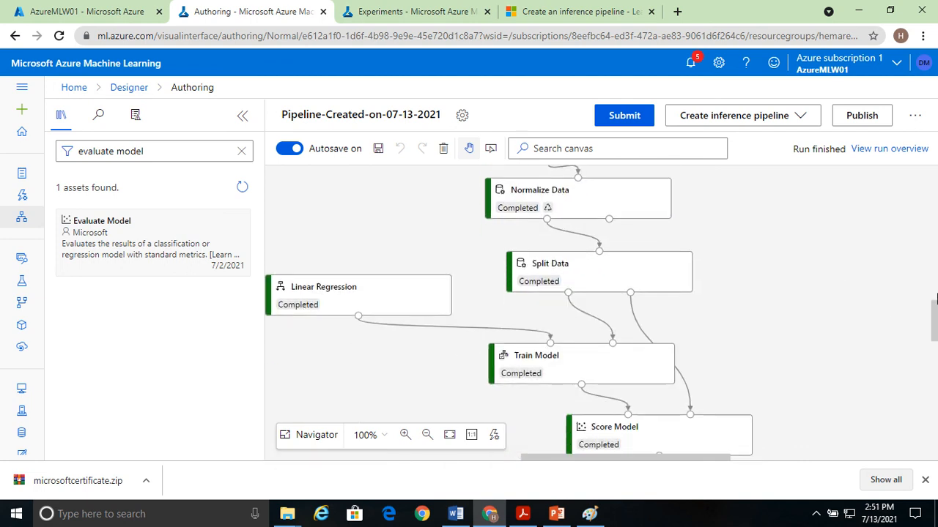
left_click(730, 120)
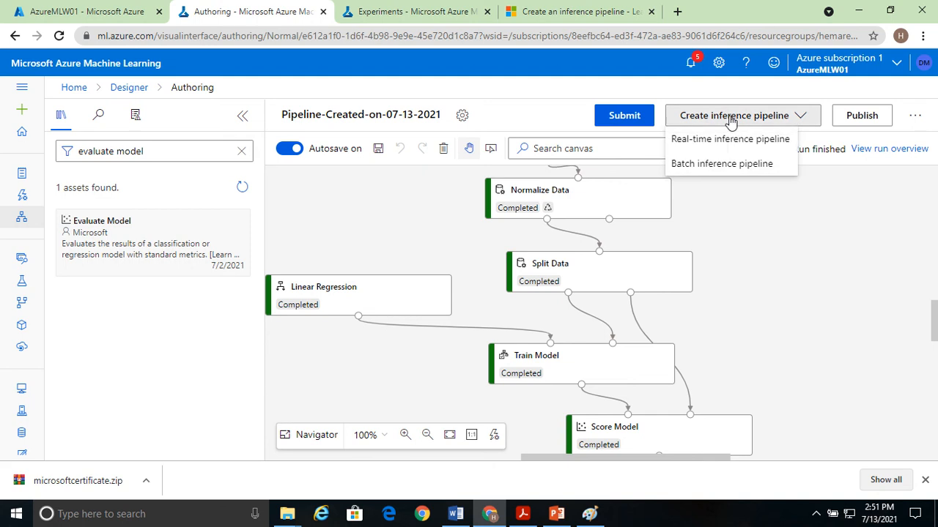
left_click(718, 139)
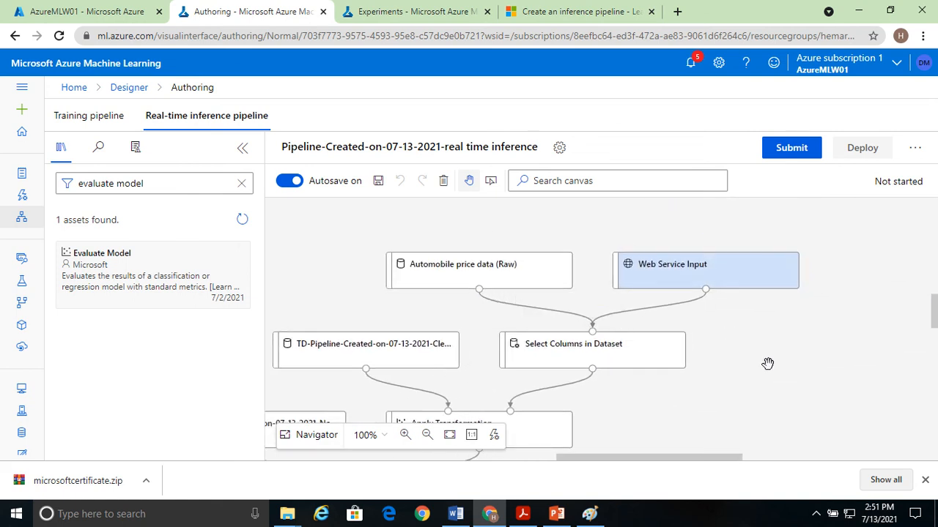
Delete the Evaluate Model module below Score Model in the real-time inference pipeline.
scroll(768, 364, "down", 10)
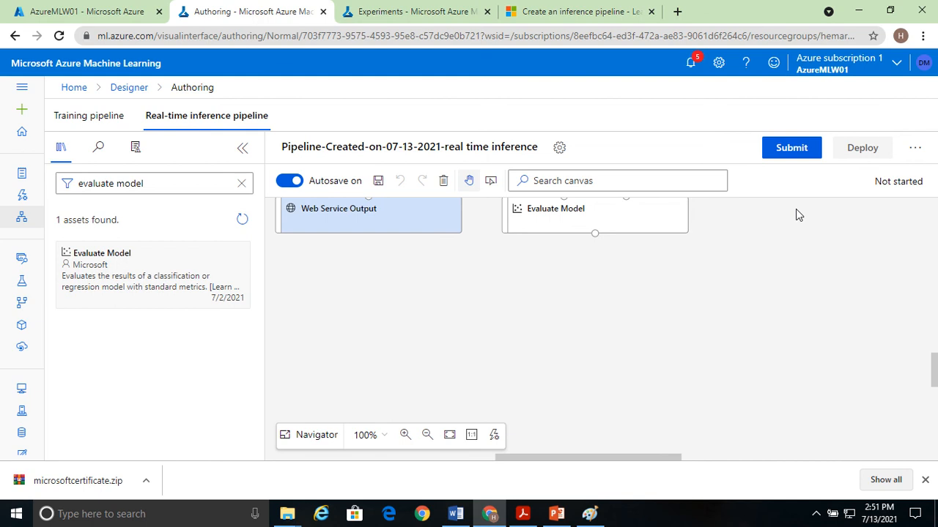
scroll(831, 337, "up", 5)
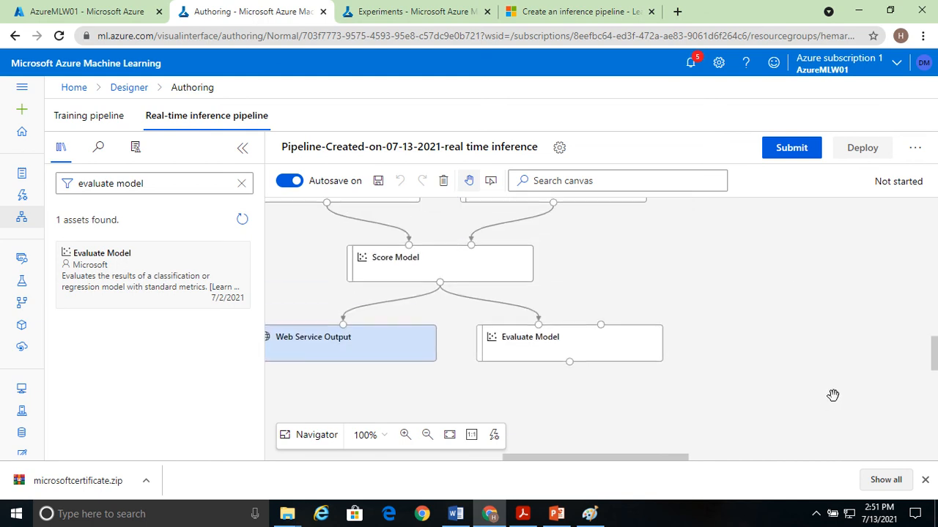
left_click_drag(854, 264, 821, 320)
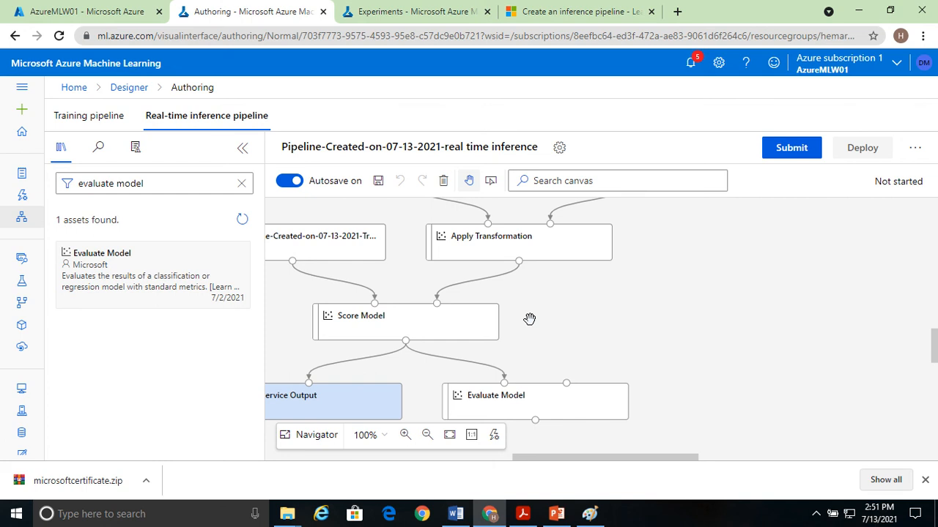
left_click(521, 394)
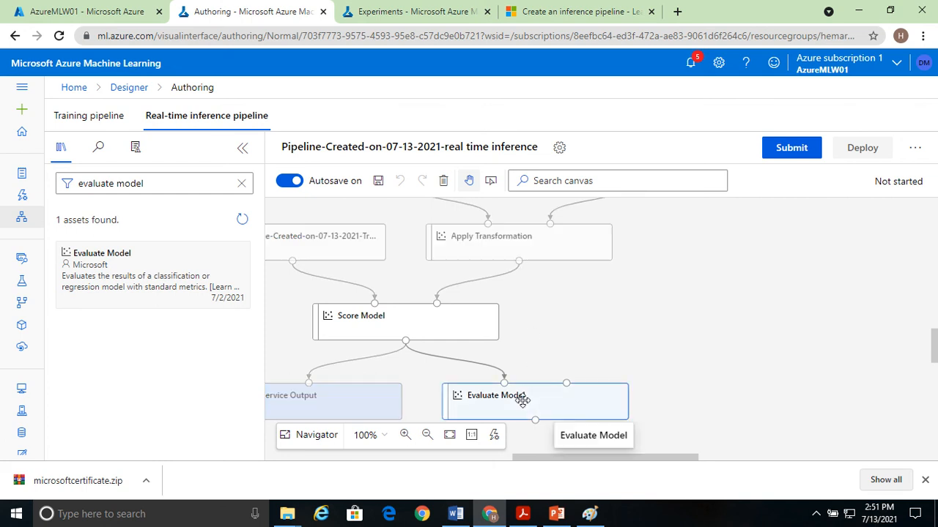
key("Delete")
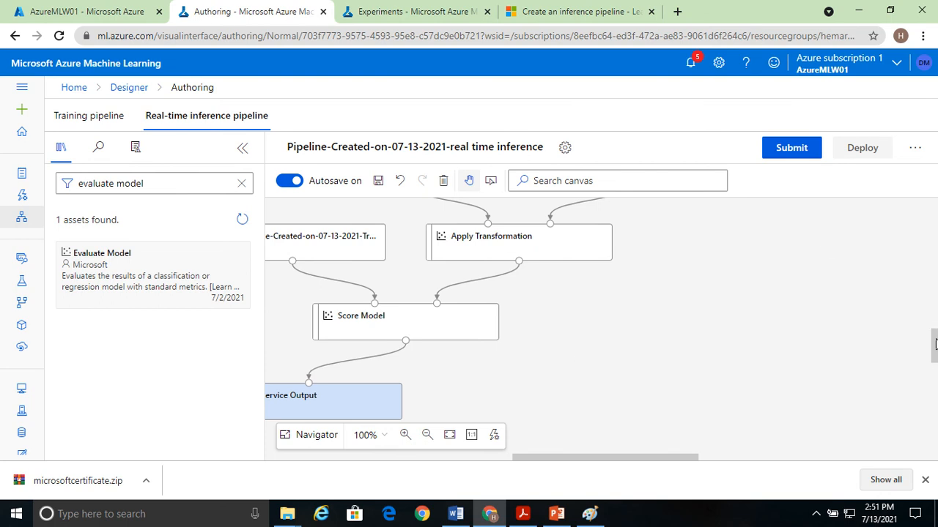
Delete the Automobile price data (Raw) dataset feeding Select Columns in Dataset.
scroll(936, 344, "up", 3)
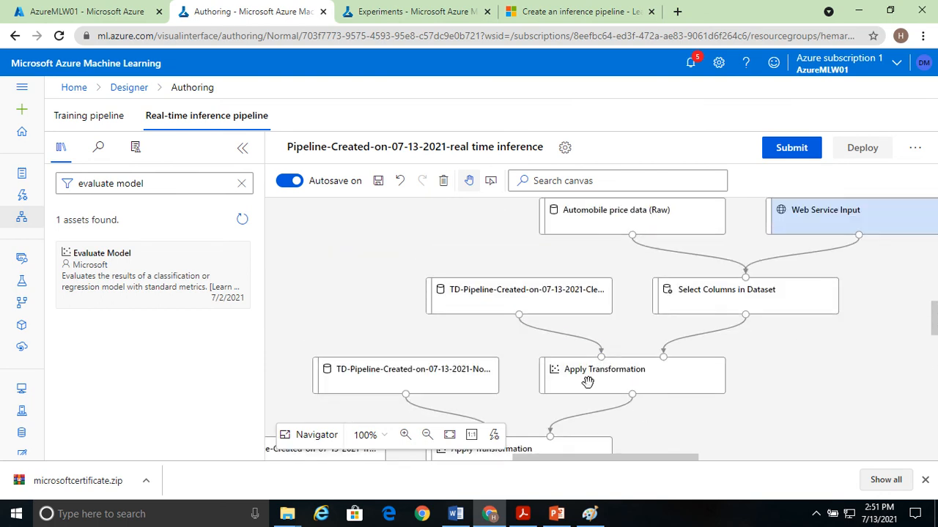
left_click_drag(433, 243, 279, 314)
left_click(483, 277)
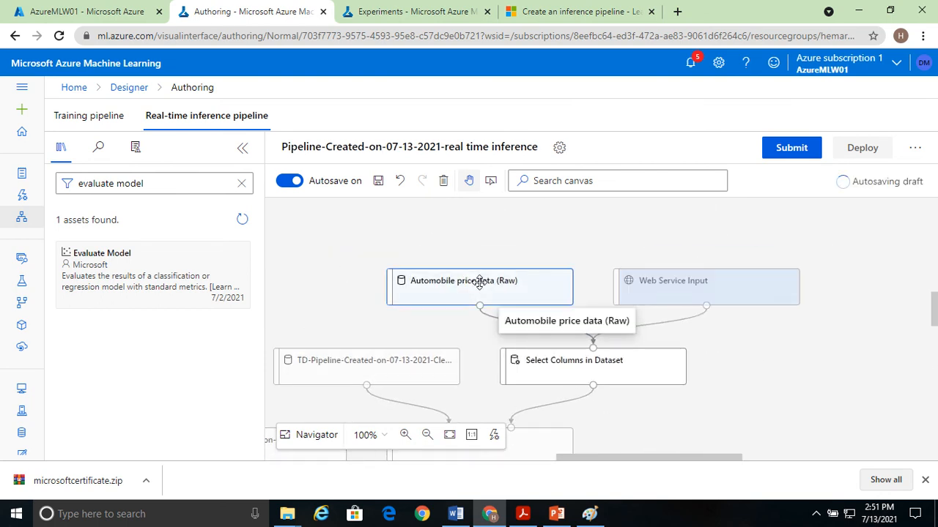
key("Delete")
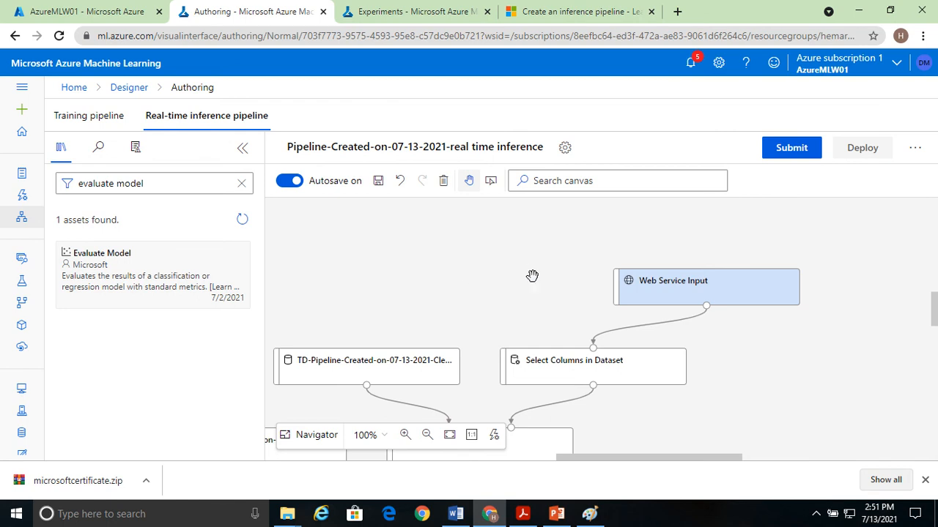
Check the tutorial's inference pipeline diagram and add an Enter Data Manually module beside Web Service Input.
mouse_move(540, 17)
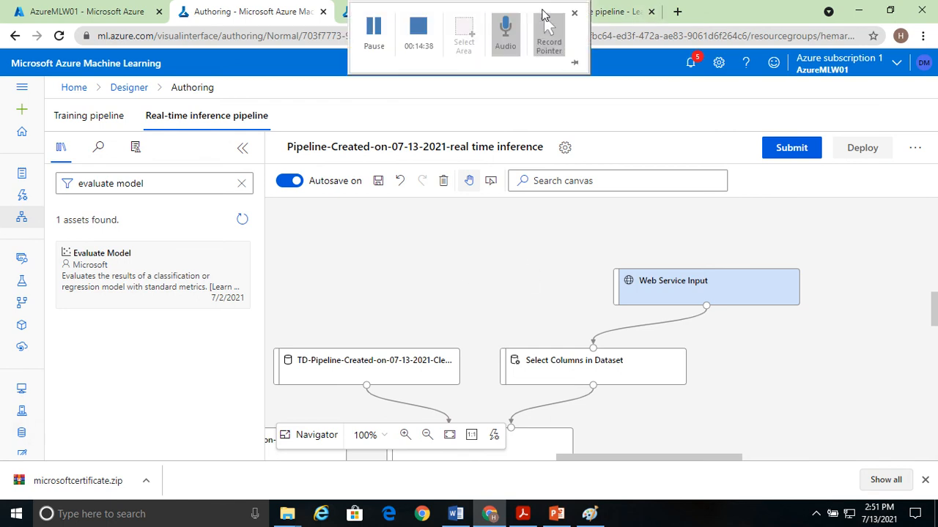
left_click(621, 11)
left_click_drag(933, 119, 936, 170)
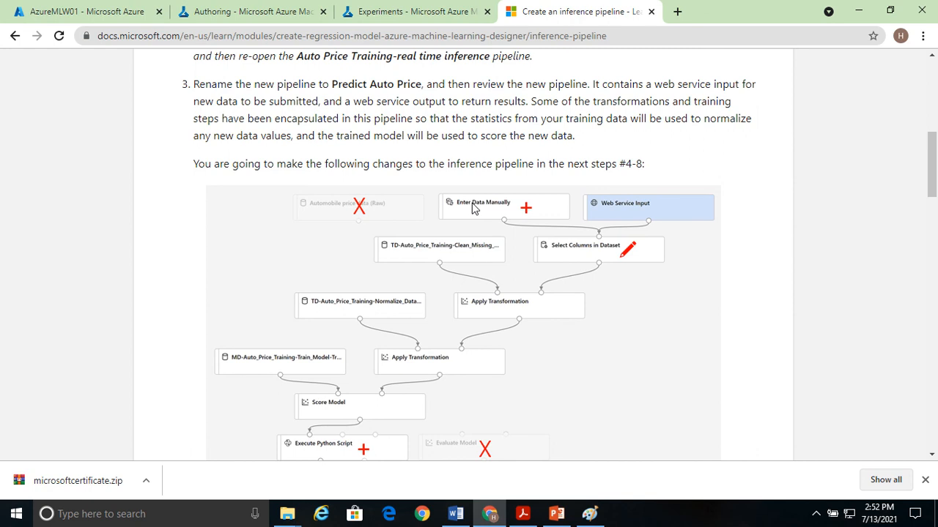
left_click(296, 10)
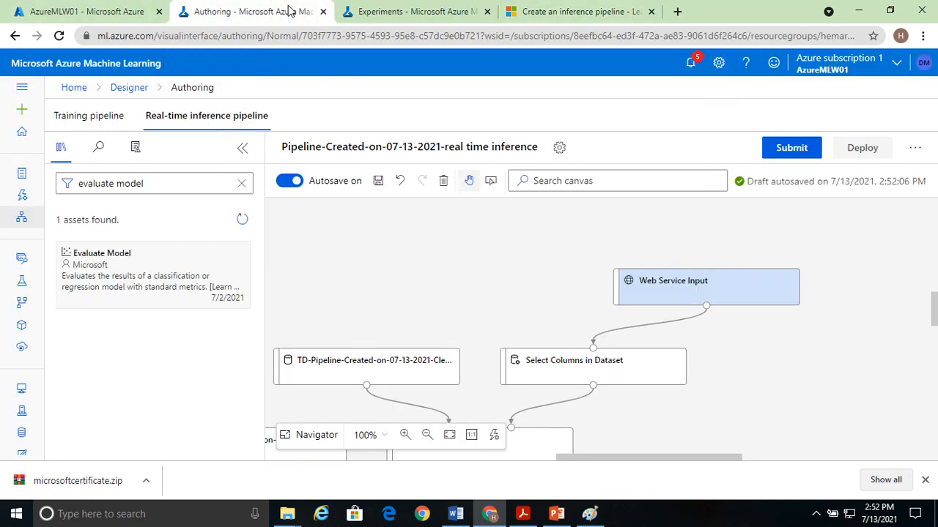
left_click(87, 181)
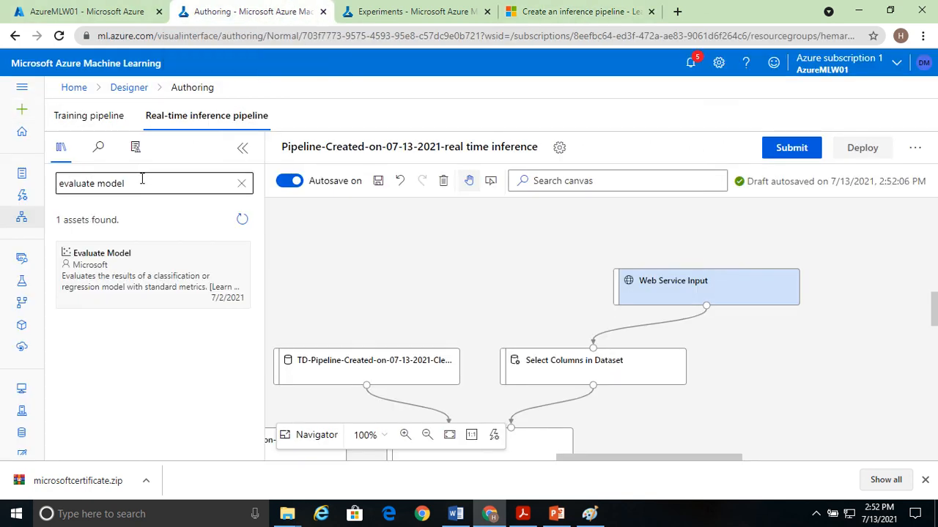
left_click(240, 183)
type("enter")
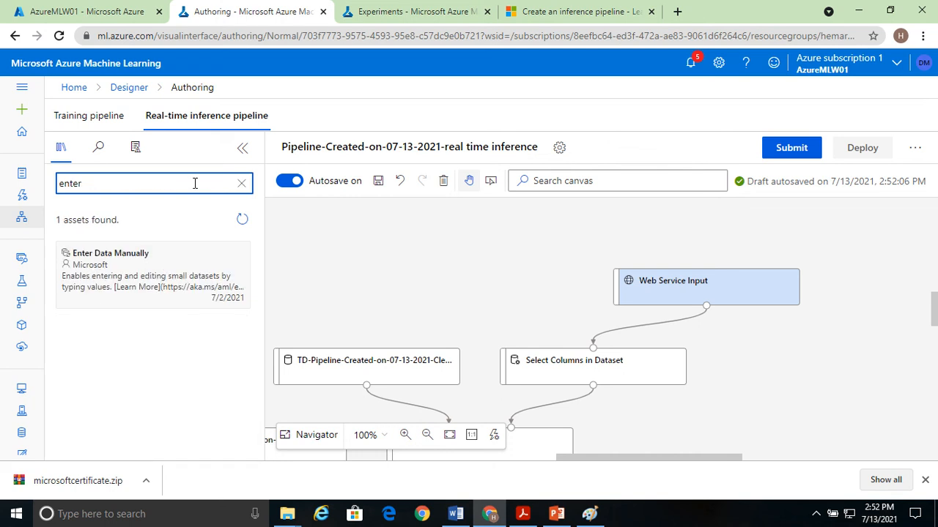
left_click_drag(108, 263, 471, 281)
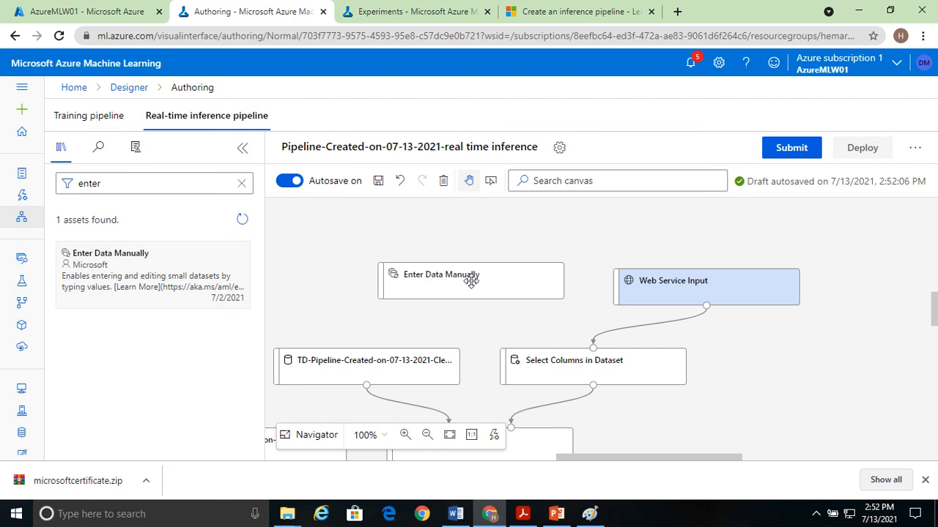
Open the Enter Data Manually settings and copy the three-car CSV block from step 4 of the inference pipeline tutorial.
left_click(485, 293)
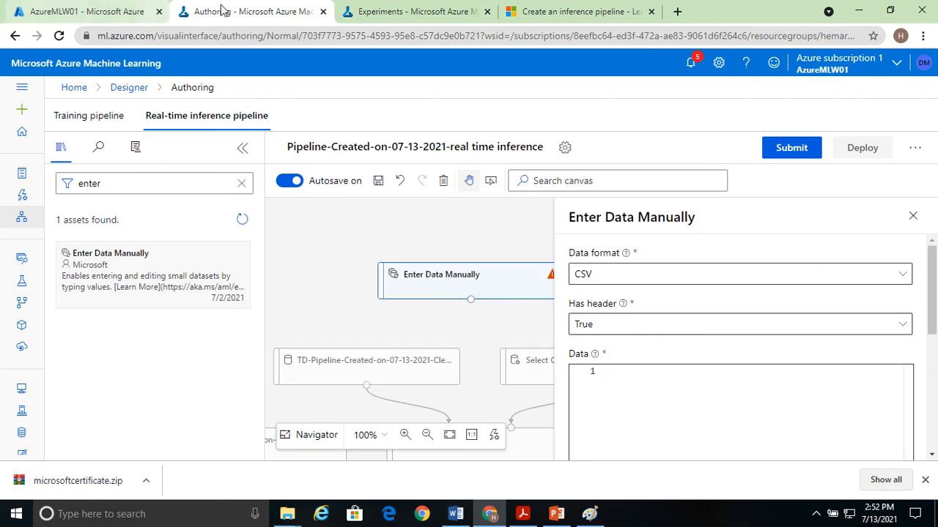
left_click(616, 11)
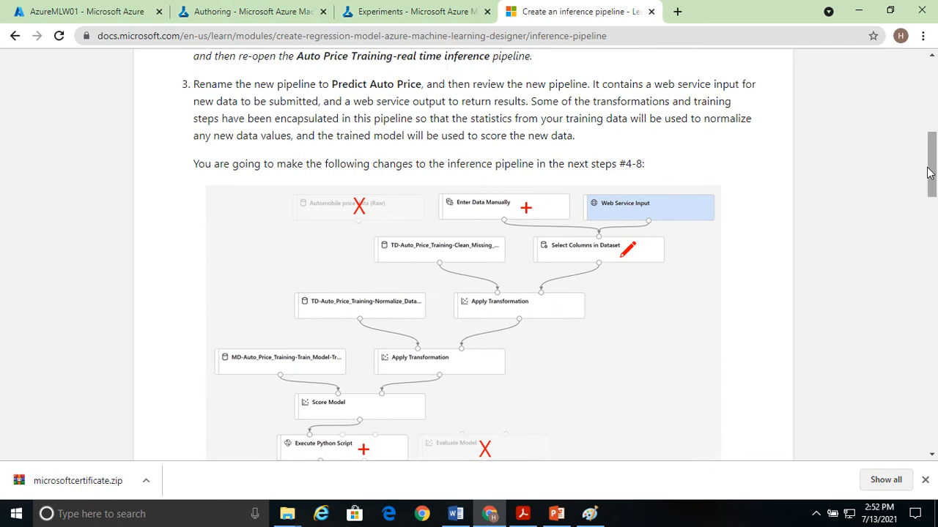
scroll(824, 212, "down", 6)
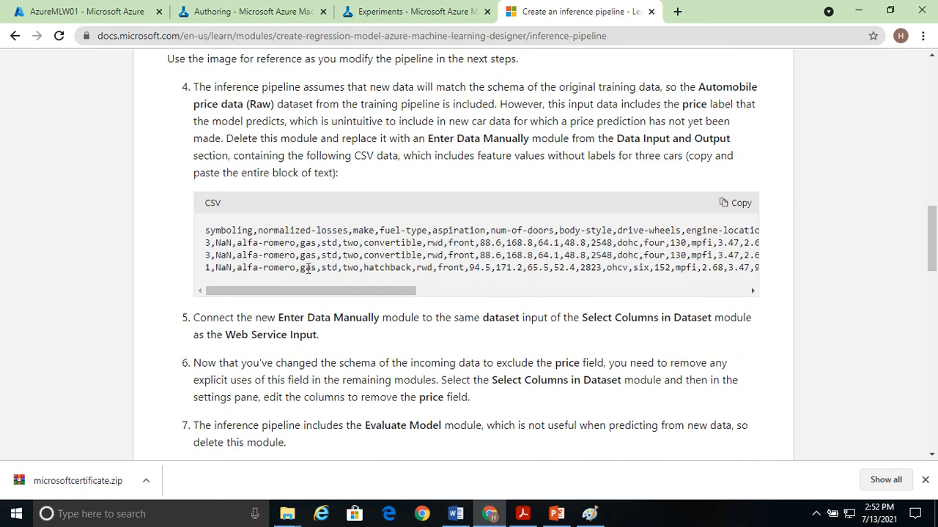
left_click(736, 207)
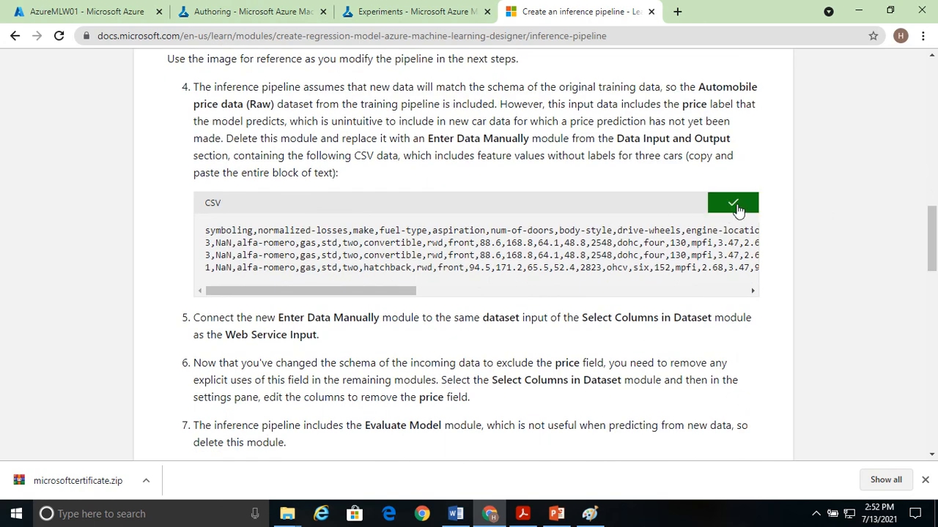
Paste the copied CSV data into the Enter Data Manually module and connect its output to the Select Columns in Dataset input.
left_click(252, 12)
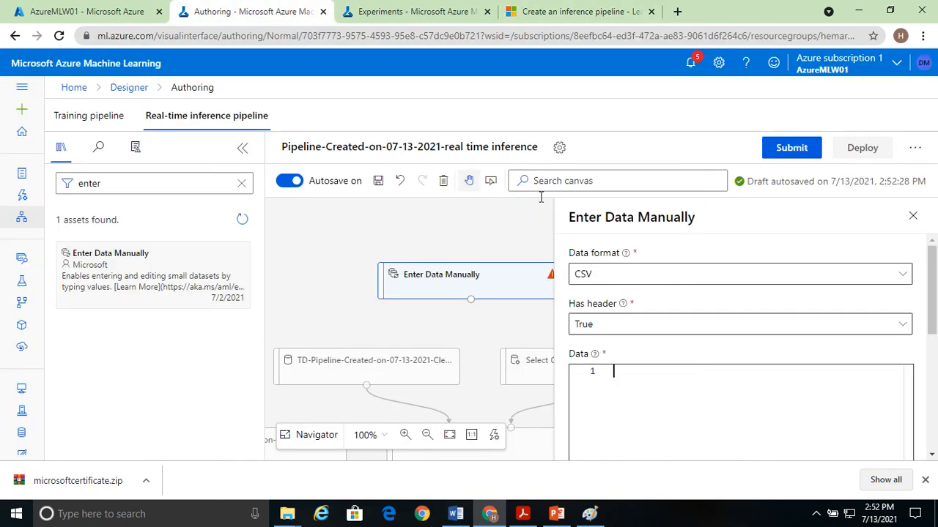
left_click(628, 381)
key("ctrl+v")
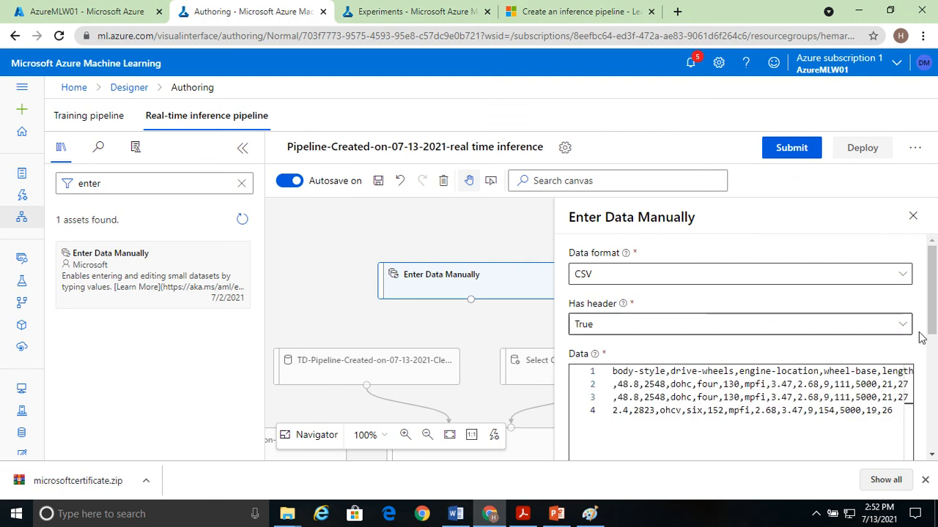
left_click_drag(934, 291, 935, 388)
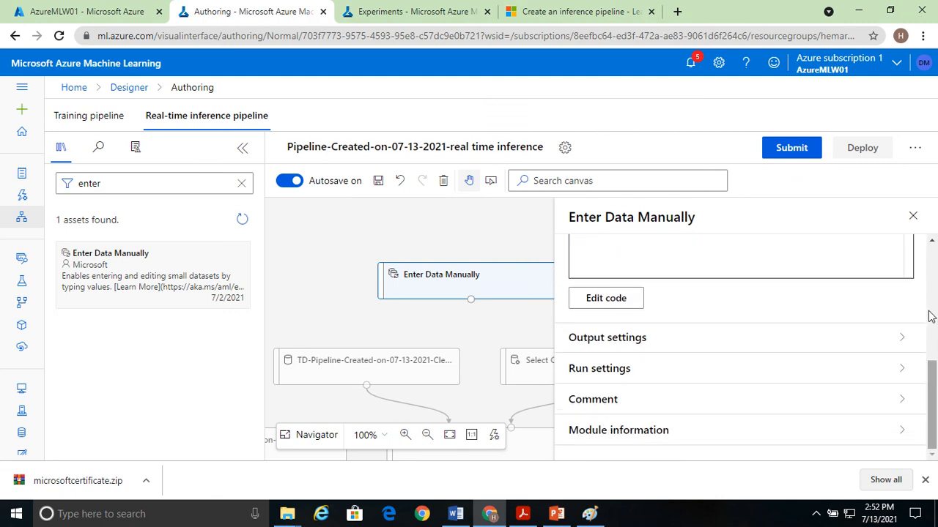
left_click(913, 216)
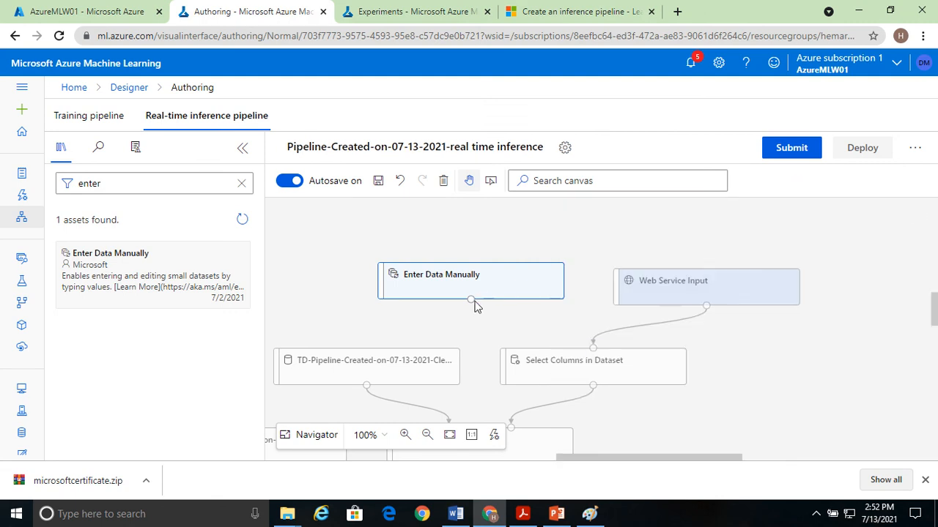
left_click_drag(471, 300, 593, 352)
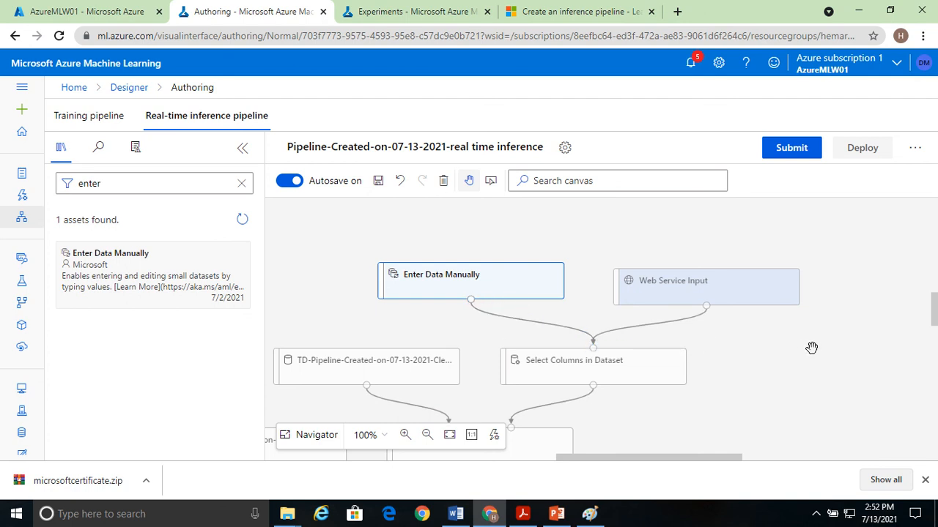
Move Web Service Output slightly lower and delete the connection from Score Model to it.
left_click_drag(764, 417, 781, 215)
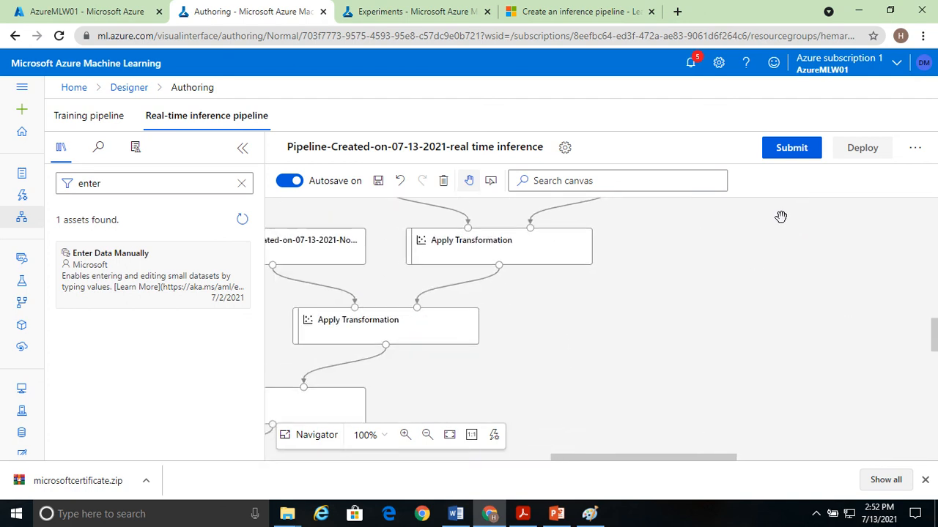
left_click_drag(662, 381, 835, 226)
left_click_drag(591, 337, 699, 354)
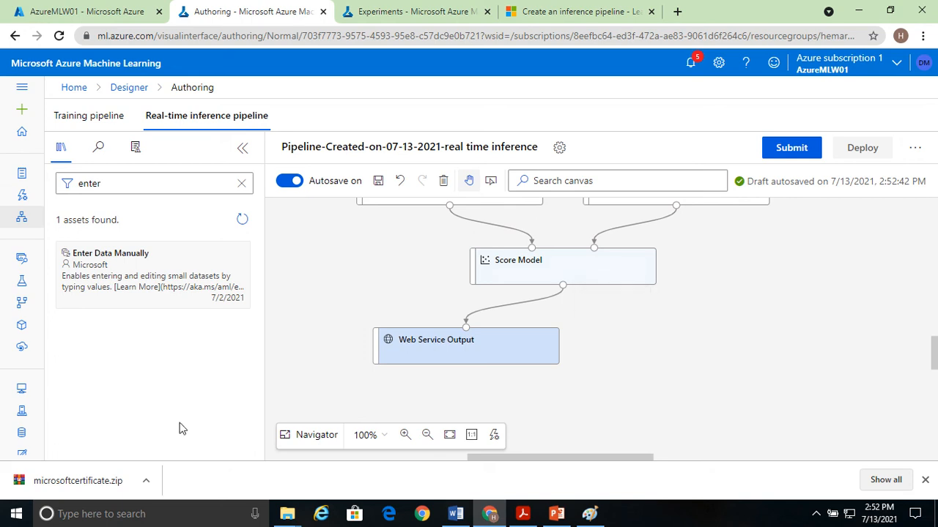
left_click_drag(438, 351, 434, 378)
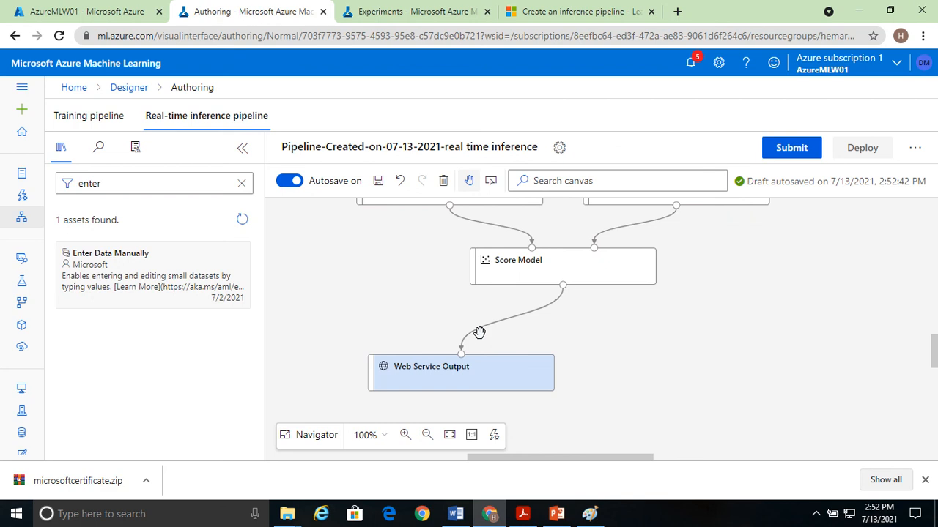
left_click(490, 332)
key("Delete")
Check the tutorial's inference pipeline diagram and add an Execute Python Script module between Score Model and Web Service Output.
double_click(109, 184)
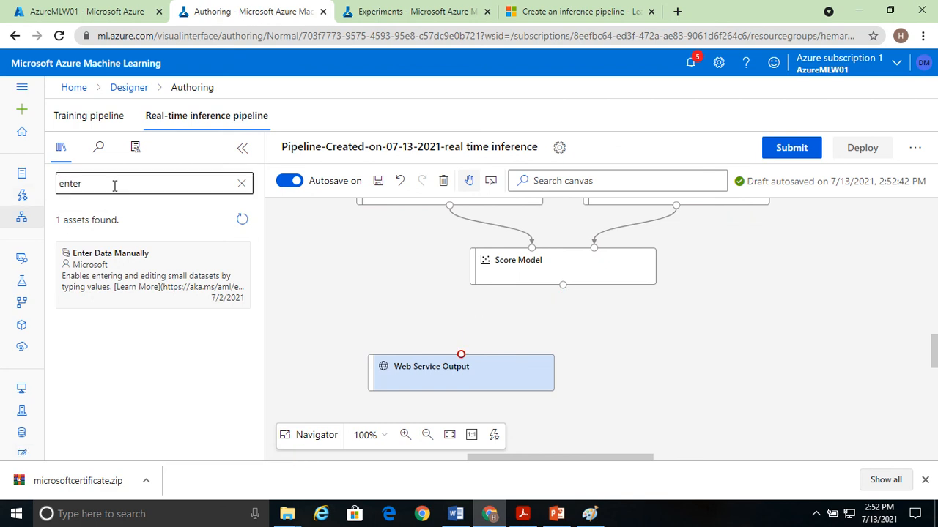
type("s")
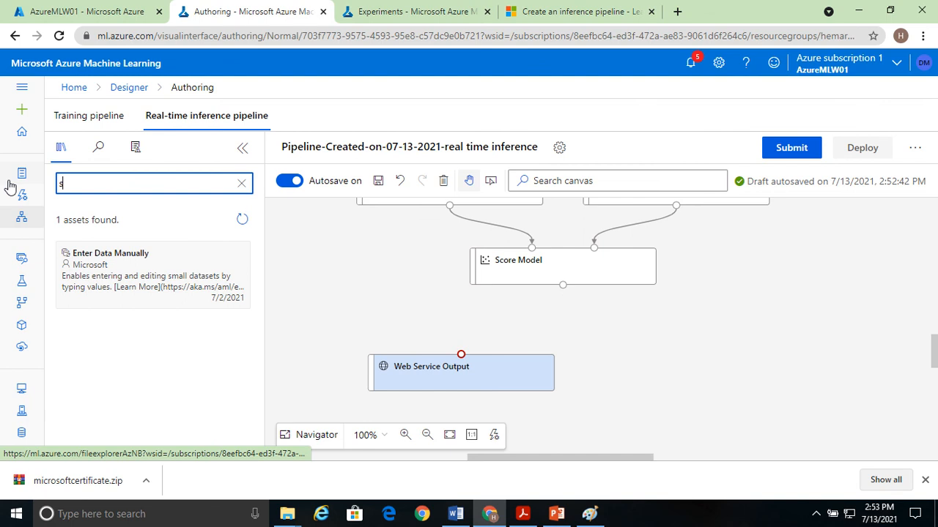
key("BackSpace")
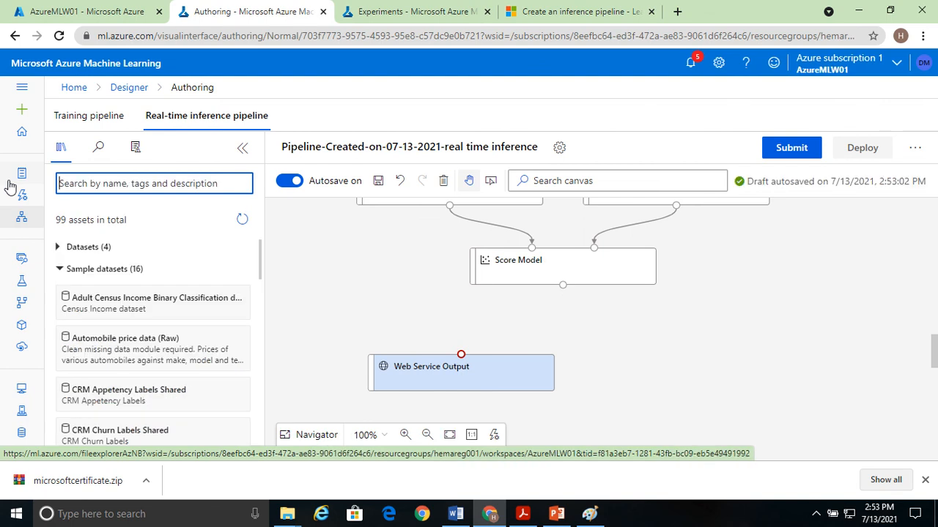
left_click(632, 11)
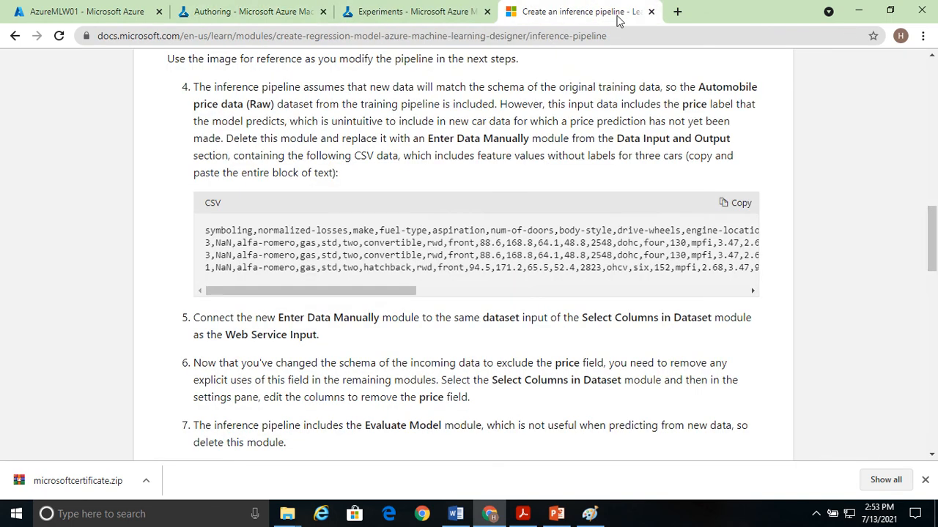
left_click_drag(932, 235, 934, 140)
scroll(279, 201, "down", 5)
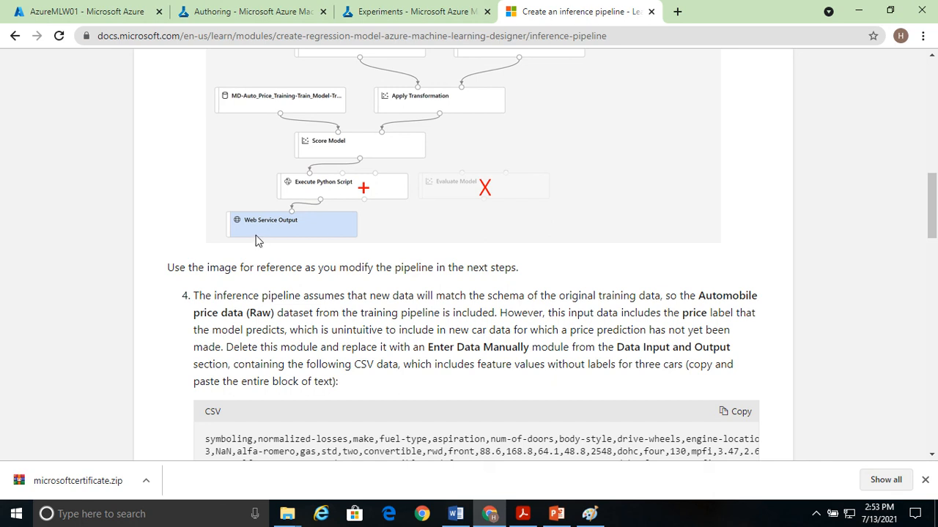
left_click(242, 6)
type("ex")
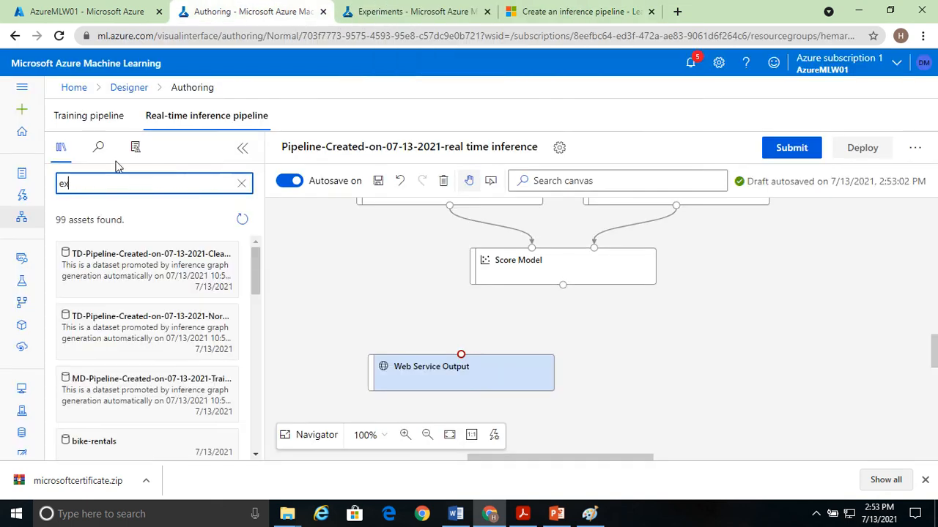
type("ecute")
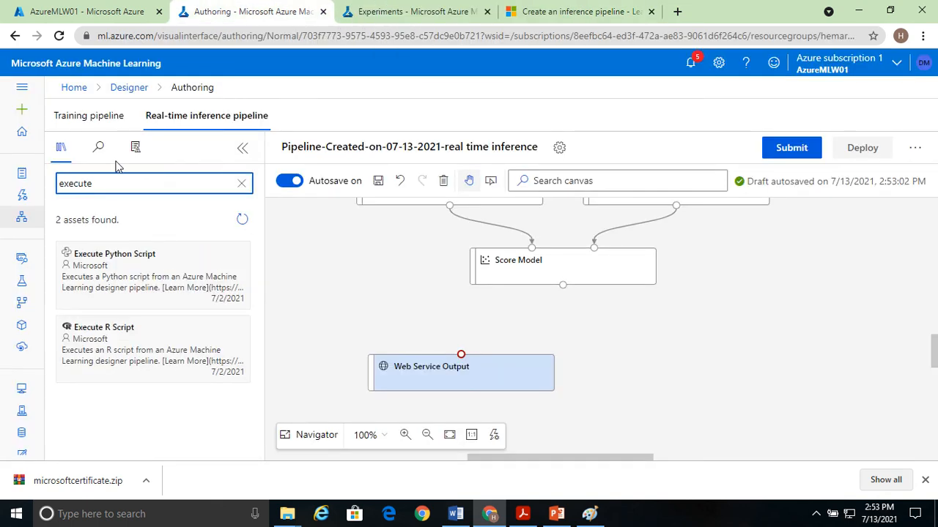
left_click_drag(109, 274, 508, 326)
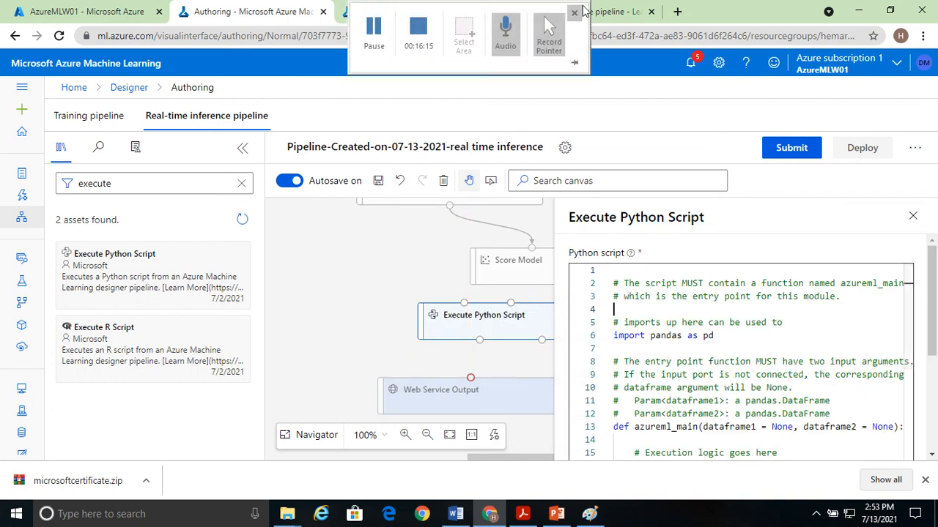
Replace the default code in Execute Python Script with the tutorial's Python block that renames Scored Labels to predicted_price, and close its settings.
left_click(575, 11)
left_click_drag(932, 219, 931, 334)
left_click(740, 90)
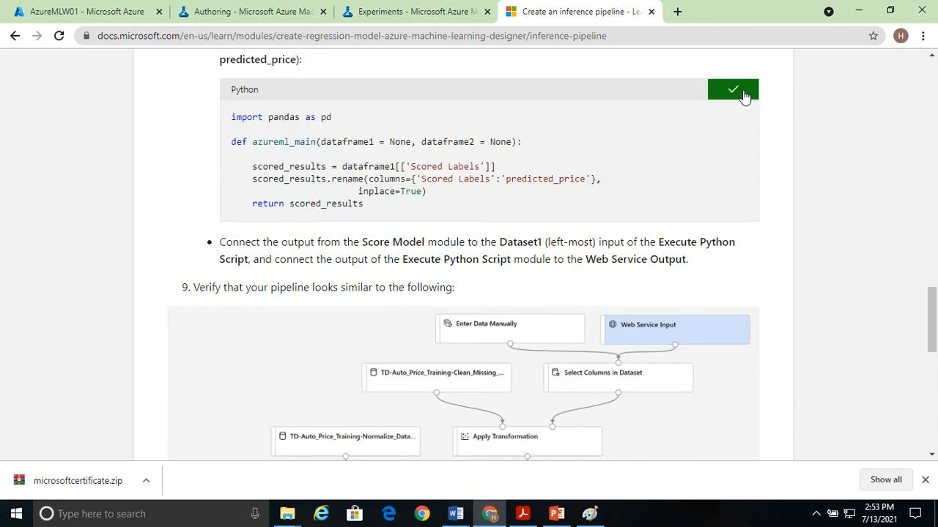
left_click(235, 19)
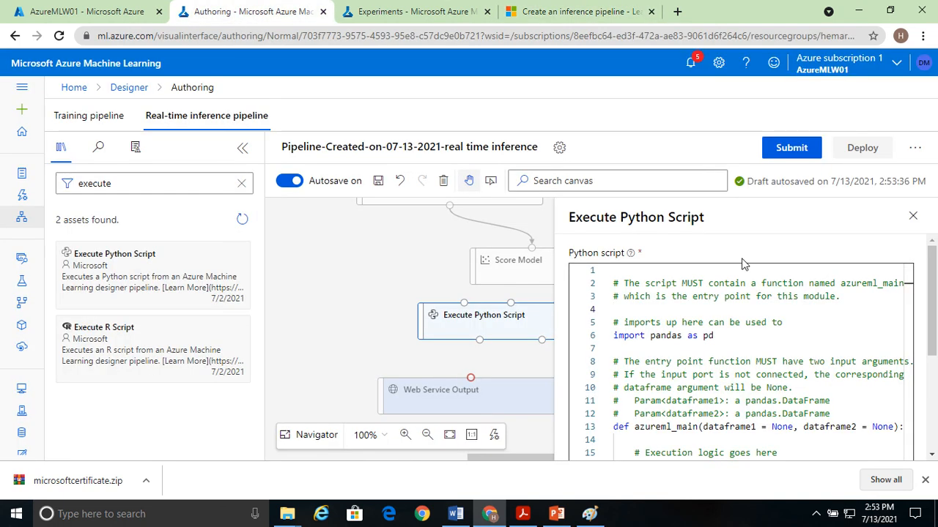
key("ctrl+a")
key("ctrl+v")
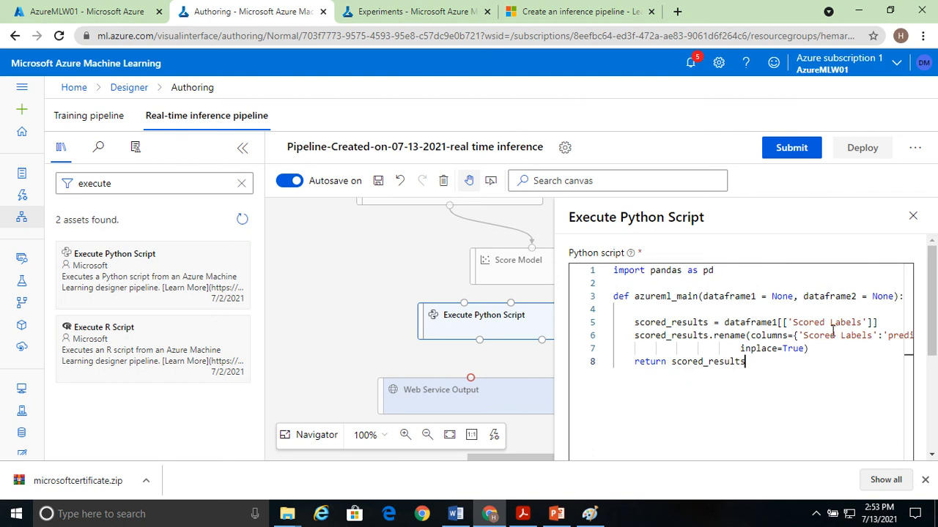
left_click(913, 216)
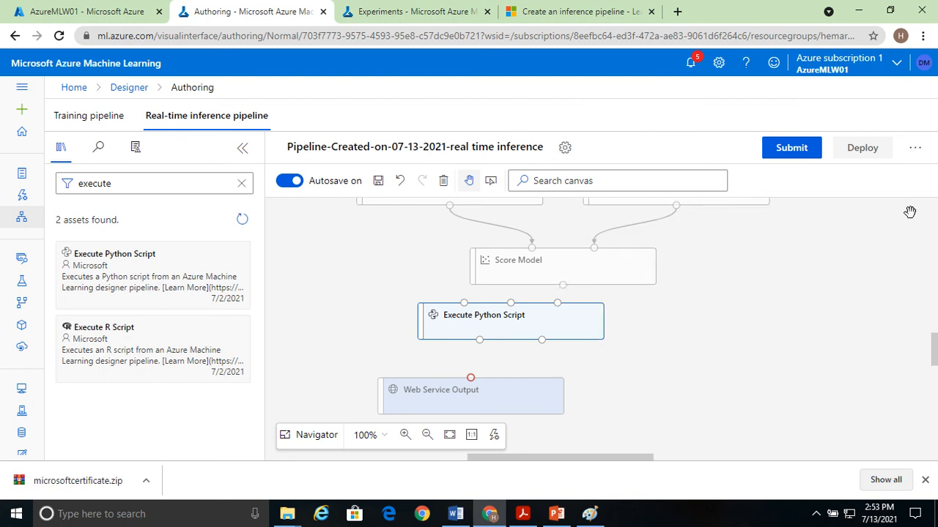
Connect Score Model to the first input of Execute Python Script and its first output to Web Service Output, moving the script module slightly lower.
left_click_drag(562, 286, 464, 303)
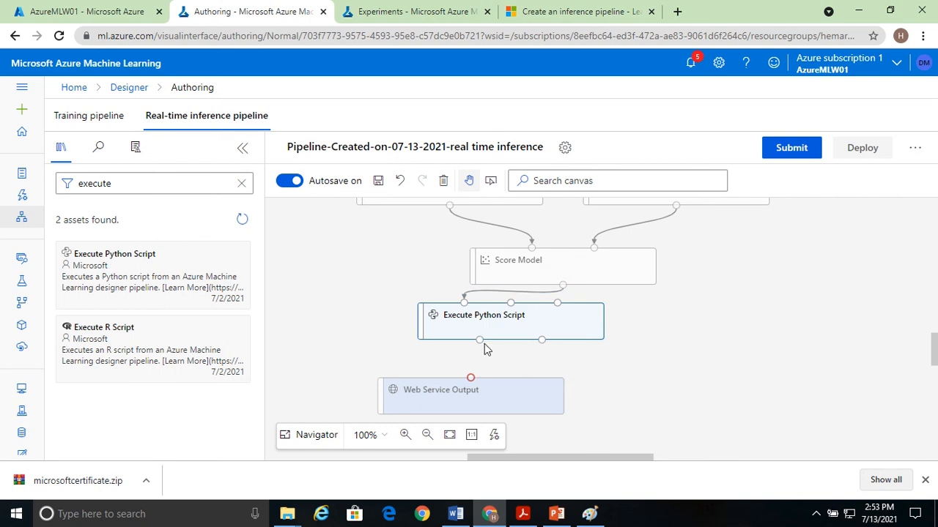
left_click_drag(480, 341, 471, 379)
left_click_drag(545, 321, 553, 334)
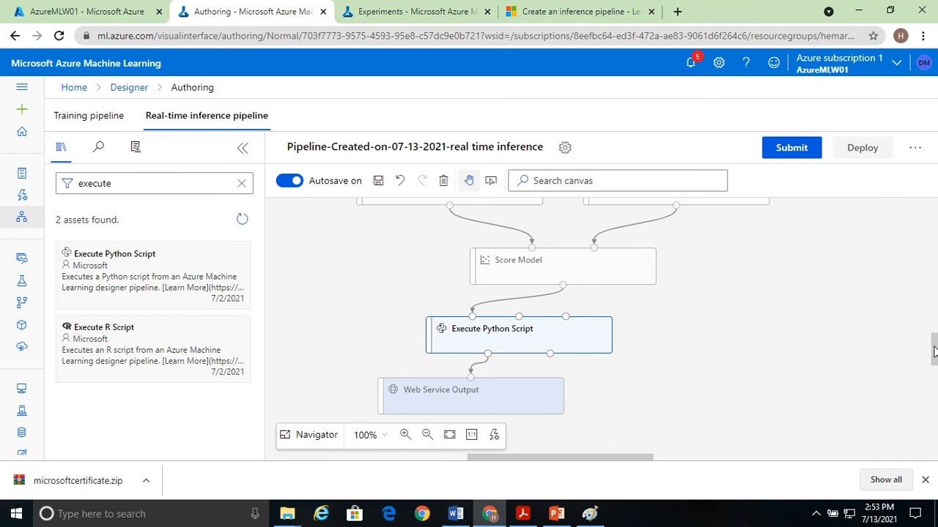
Submit the real-time inference pipeline as a run under the existing experiment exp1-bike.
left_click_drag(934, 352, 934, 319)
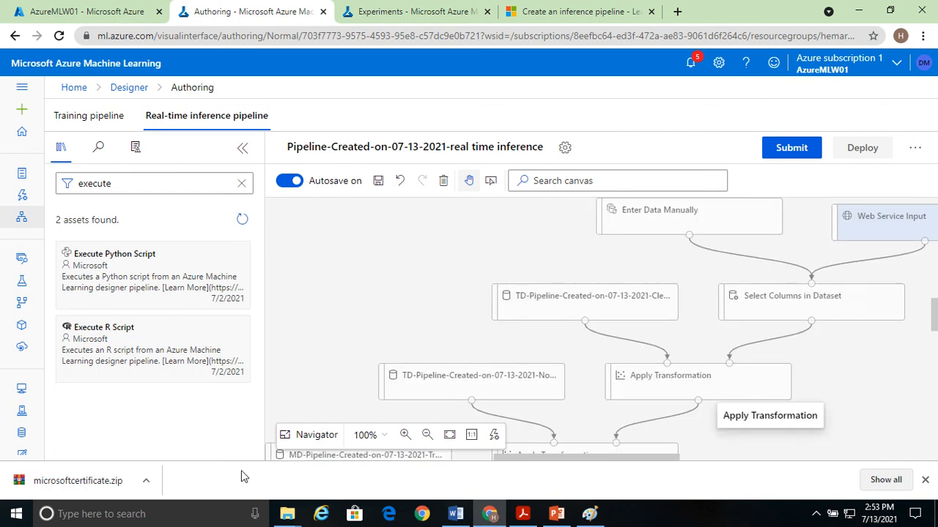
left_click(784, 148)
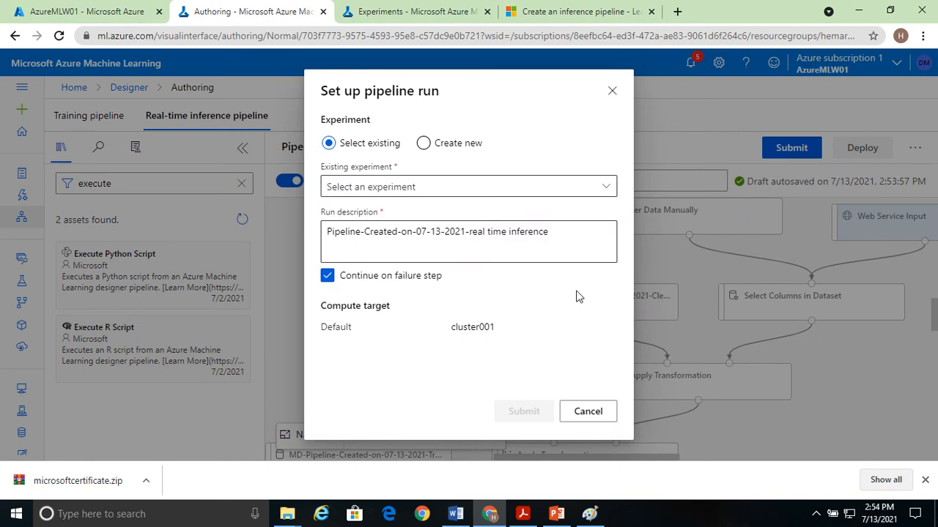
left_click(372, 185)
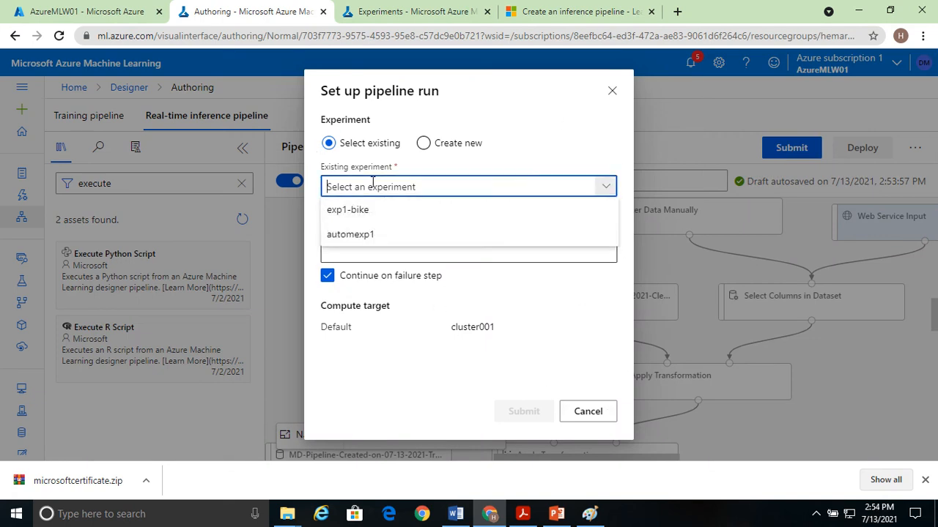
left_click(330, 210)
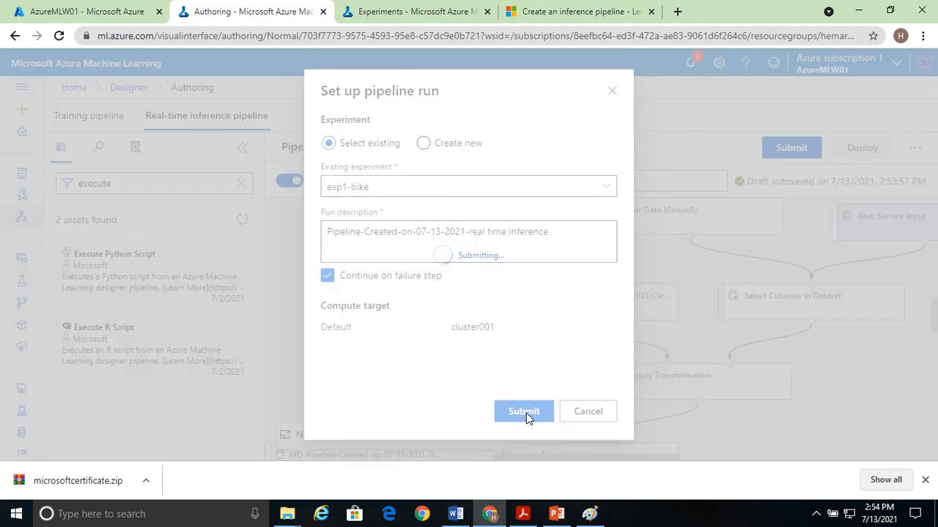